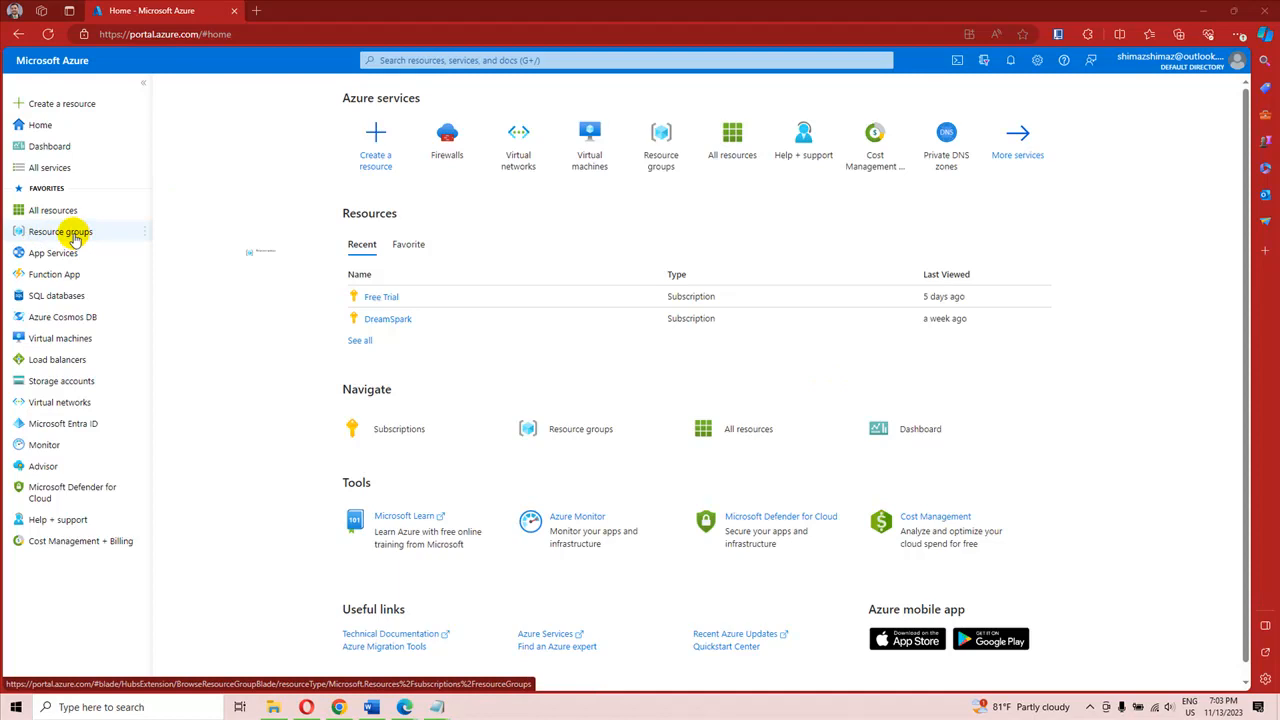
Step: Start a new resource group under the Azure for Students subscription
left_click(74, 238)
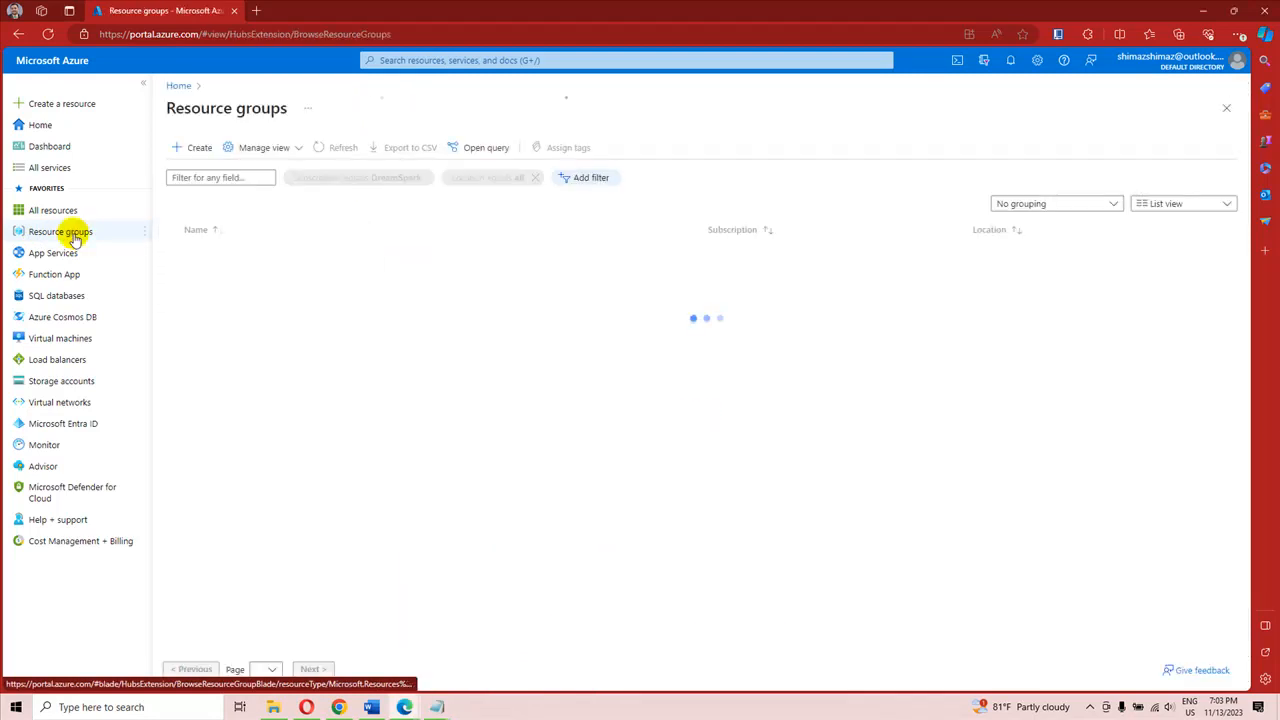
left_click(199, 152)
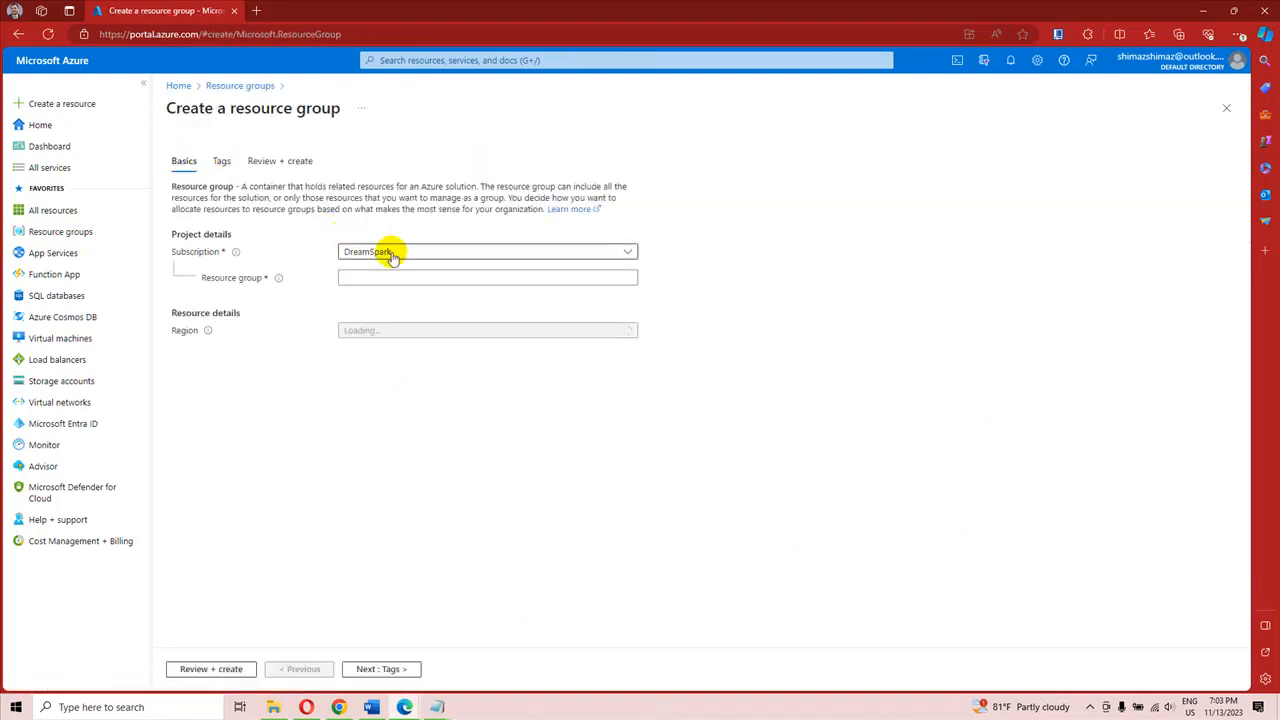
left_click(392, 254)
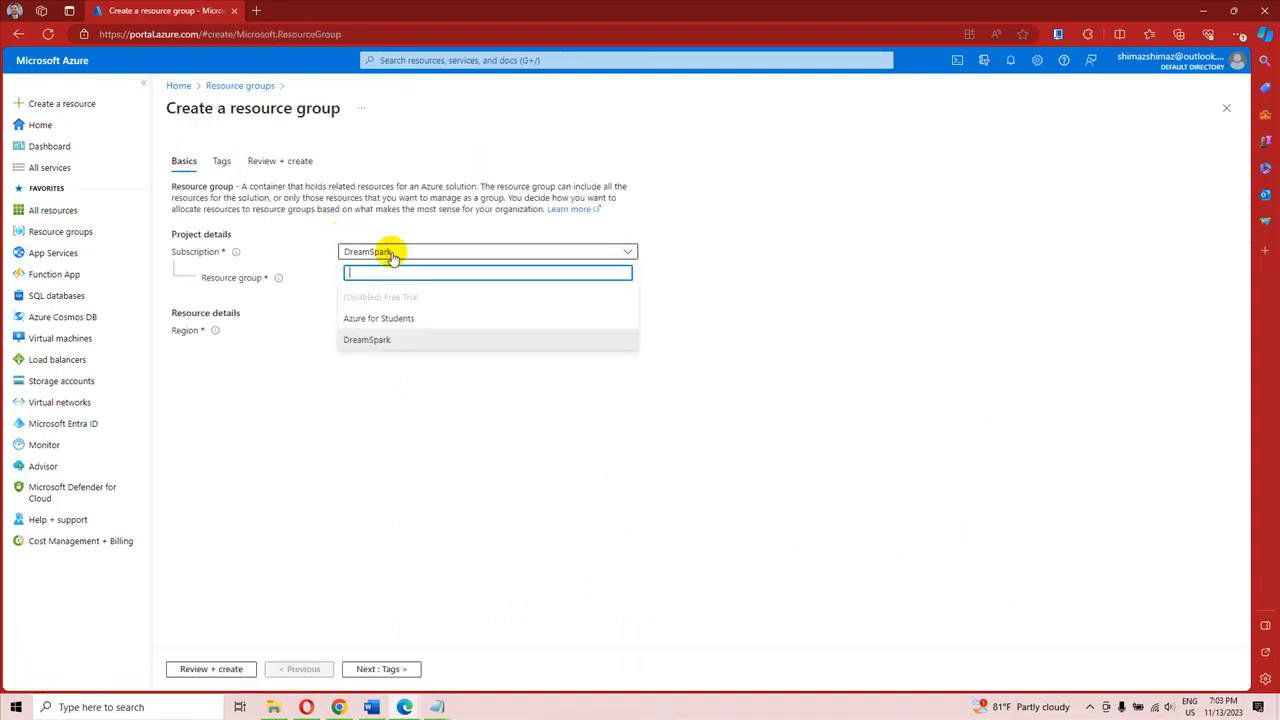
left_click(373, 320)
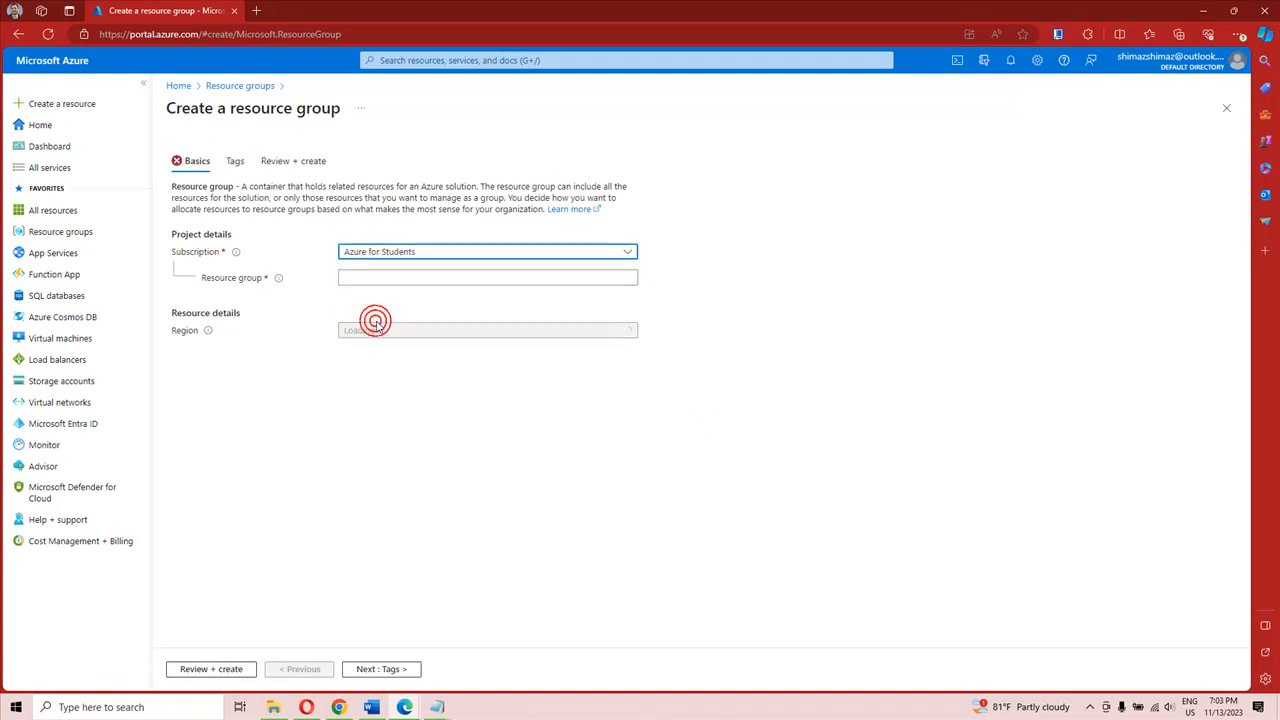
Step: Name the resource group RG2, keep the (US) East US region, and create it
left_click(357, 280)
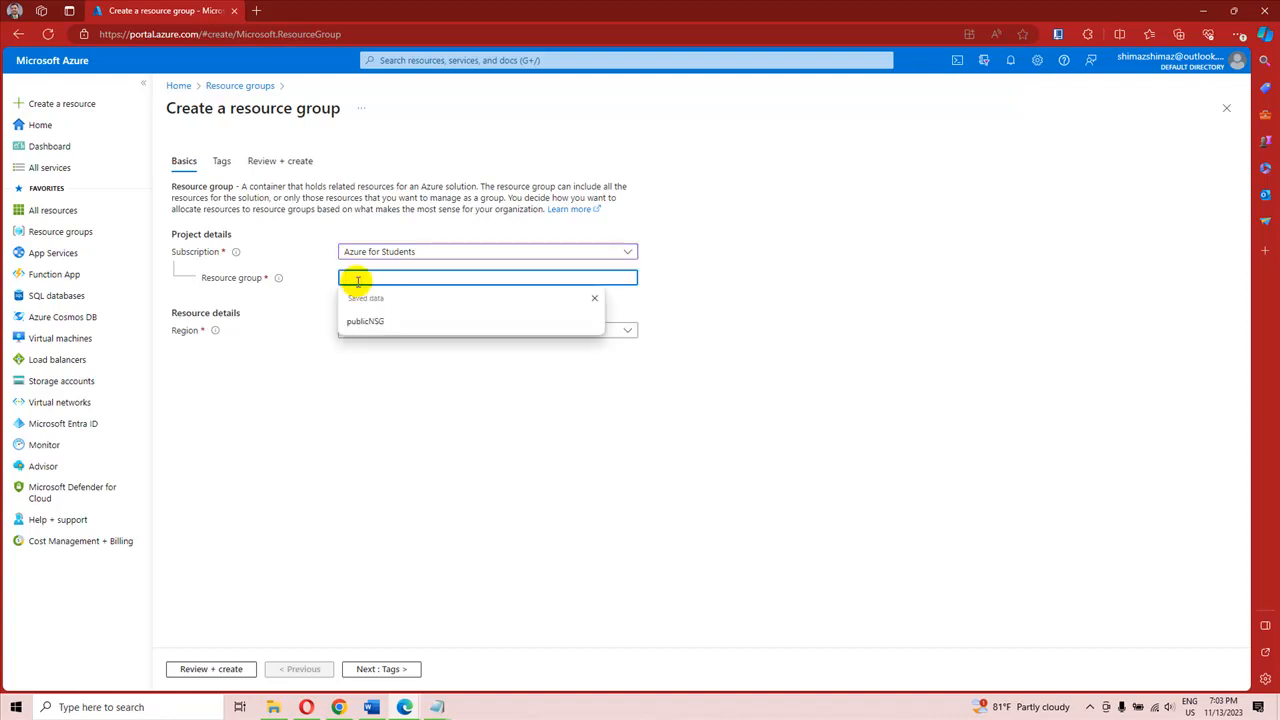
type("RG1")
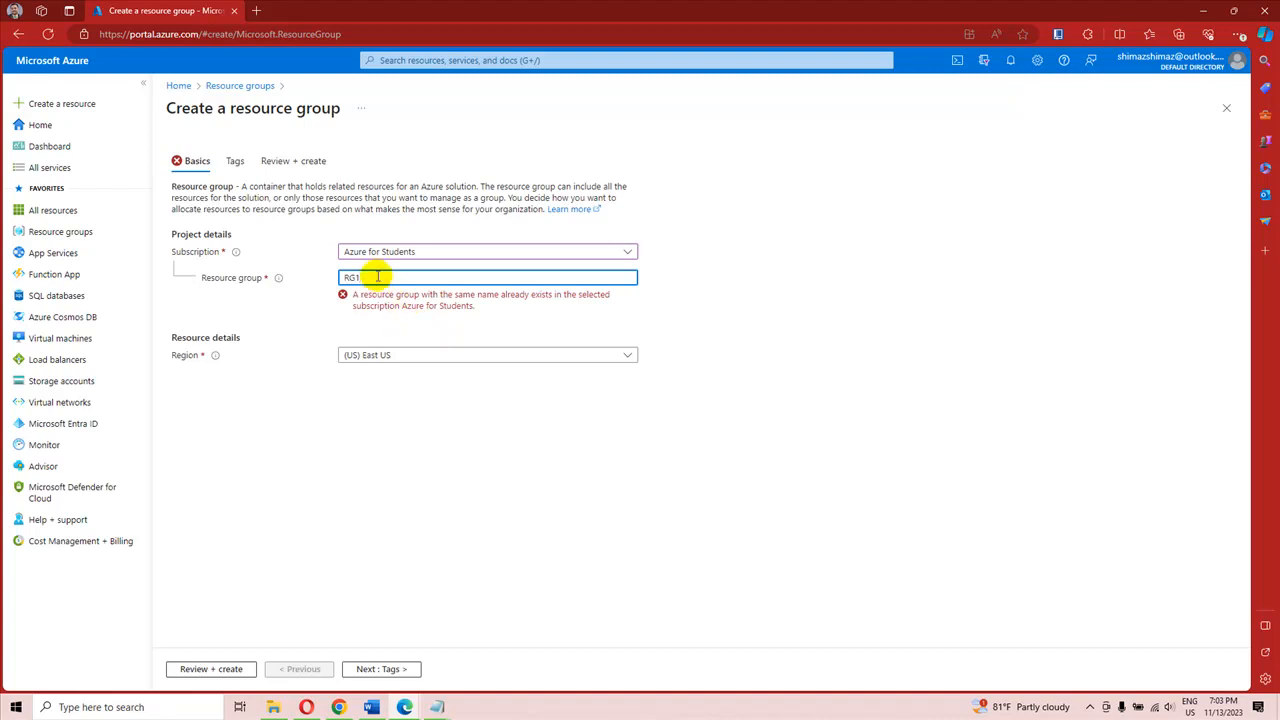
type("2")
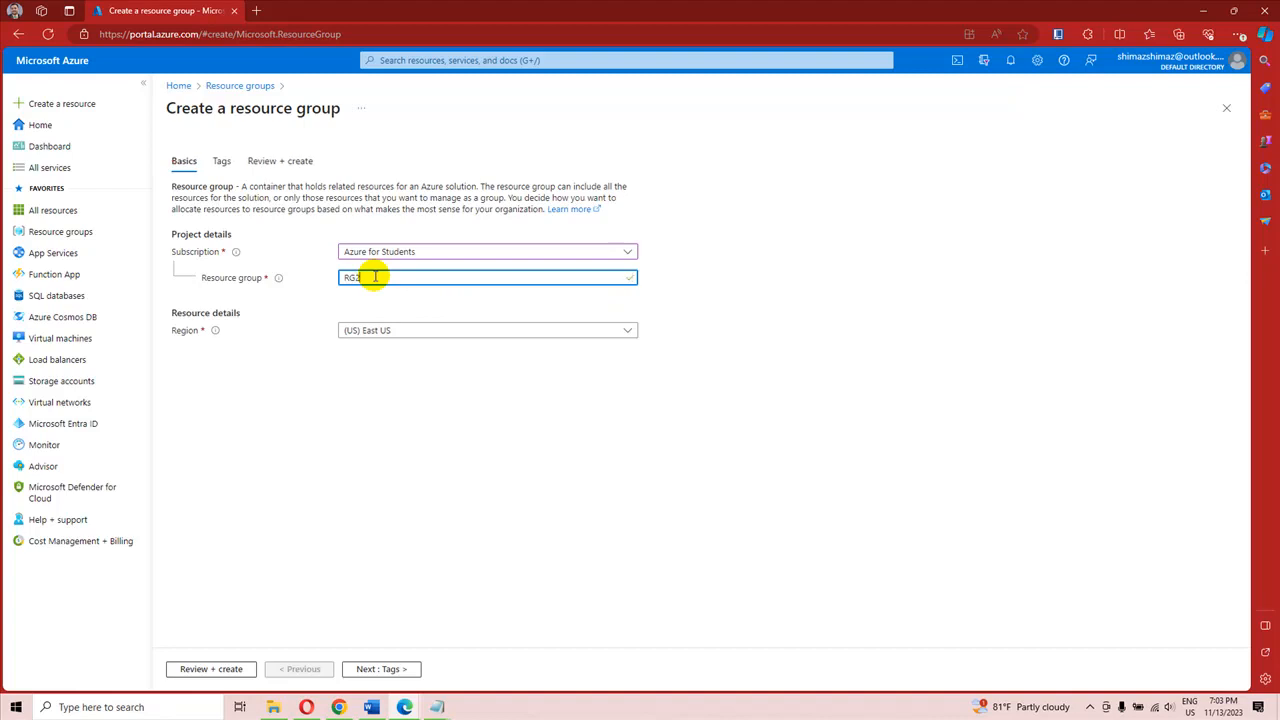
left_click(388, 332)
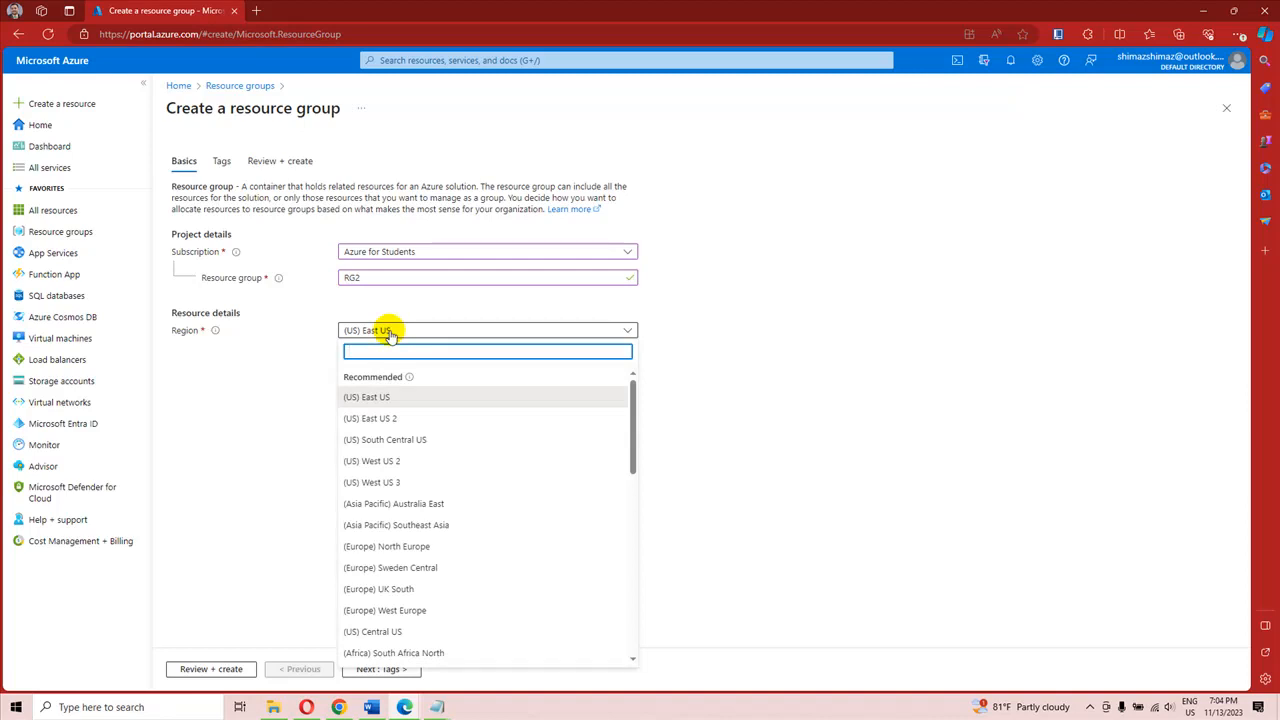
left_click(390, 334)
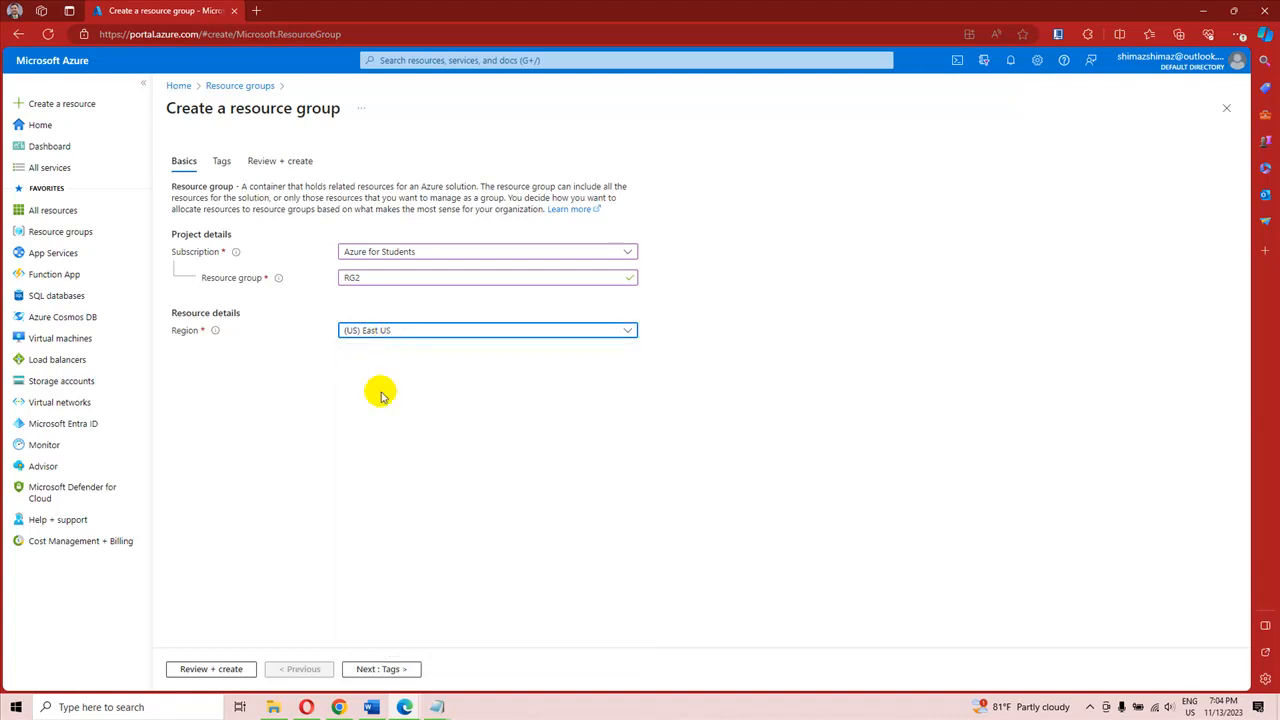
left_click(229, 671)
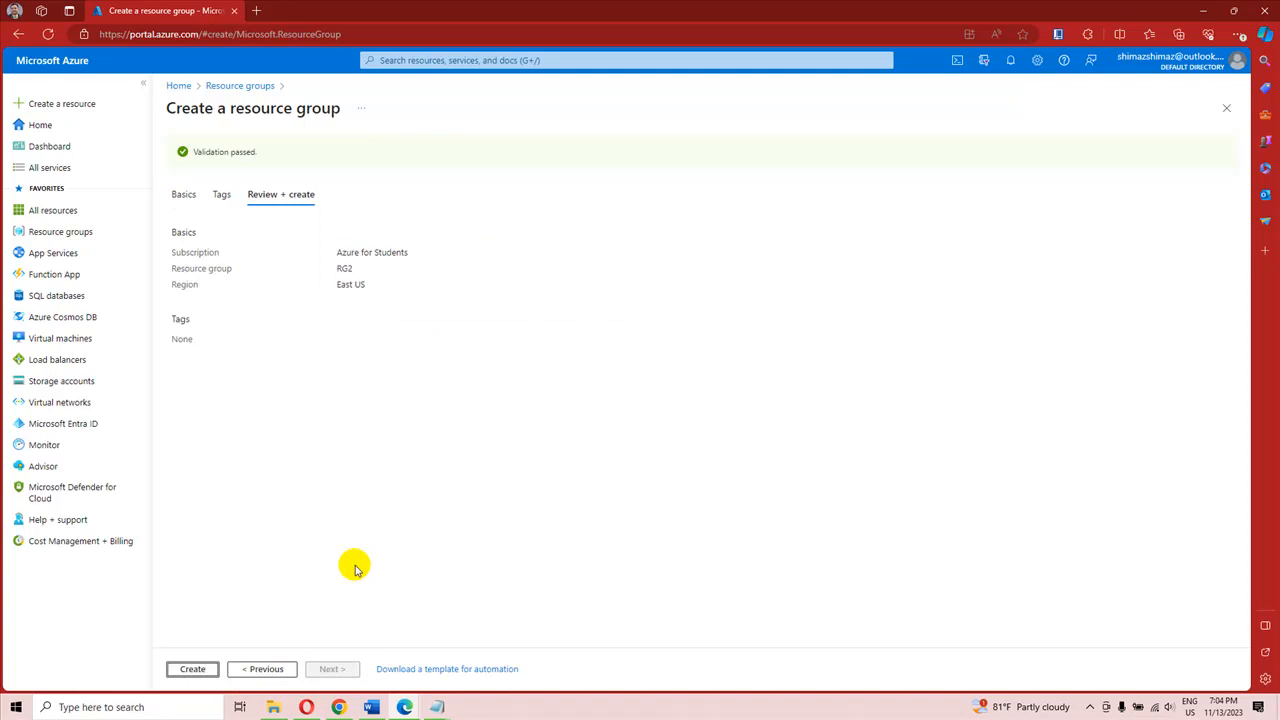
left_click(196, 669)
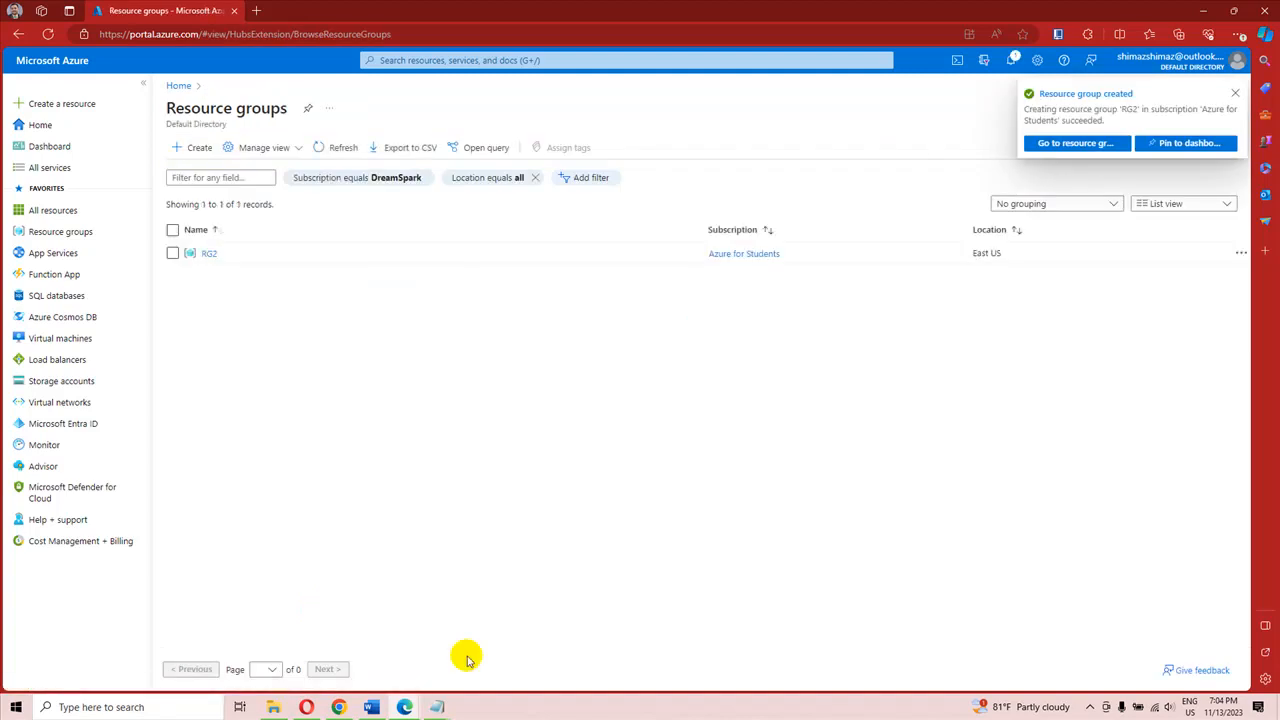
right_click(836, 710)
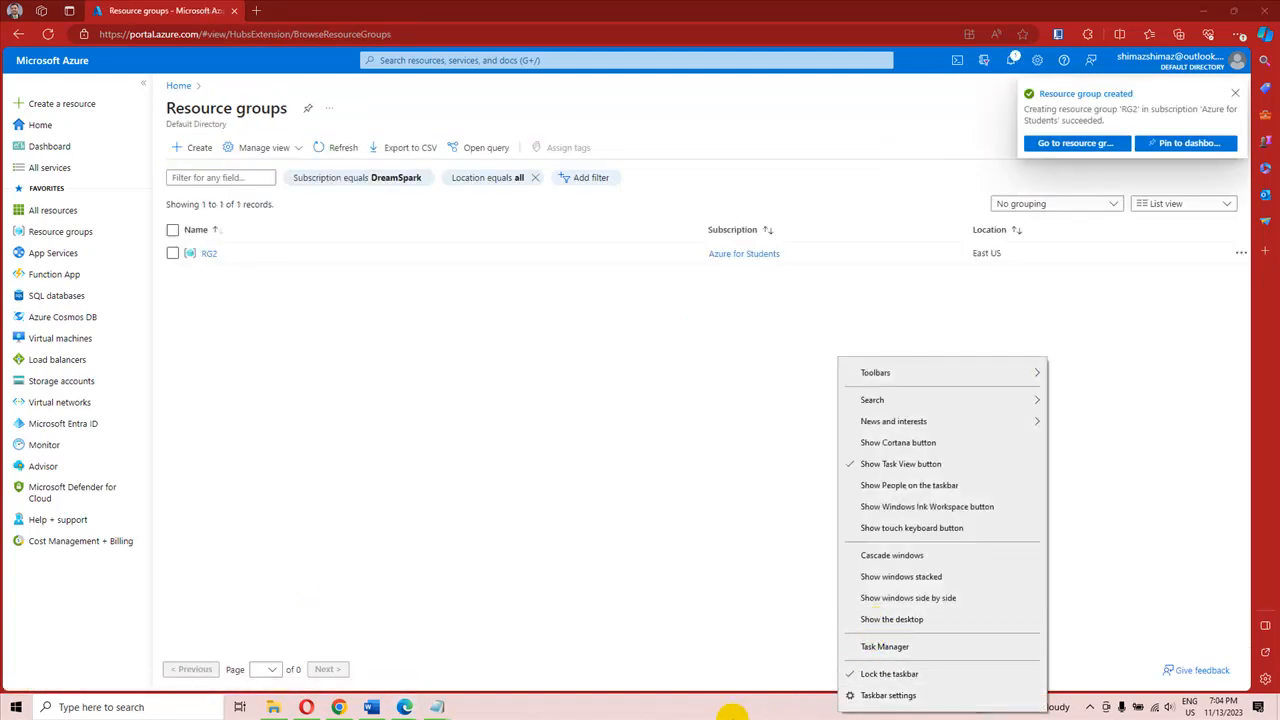
left_click(372, 462)
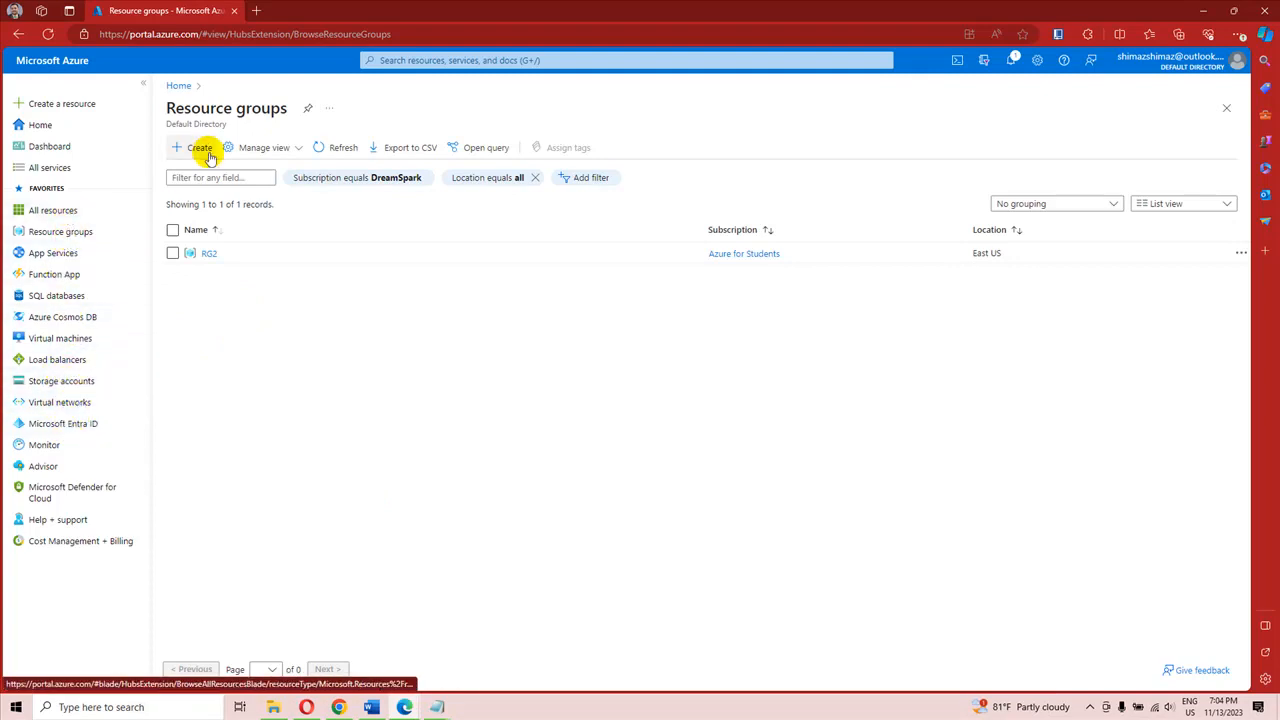
Step: Set the subscription filter of the resource group list to show all subscriptions
left_click(363, 179)
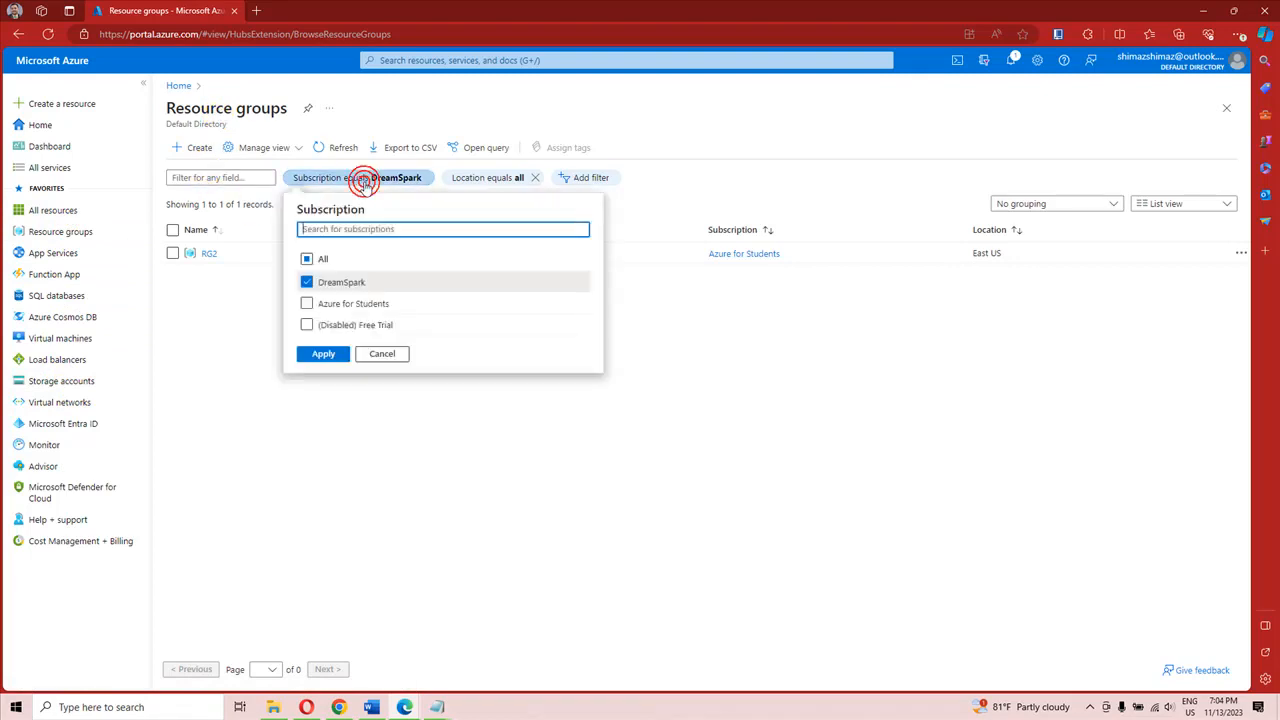
left_click(307, 259)
left_click(336, 353)
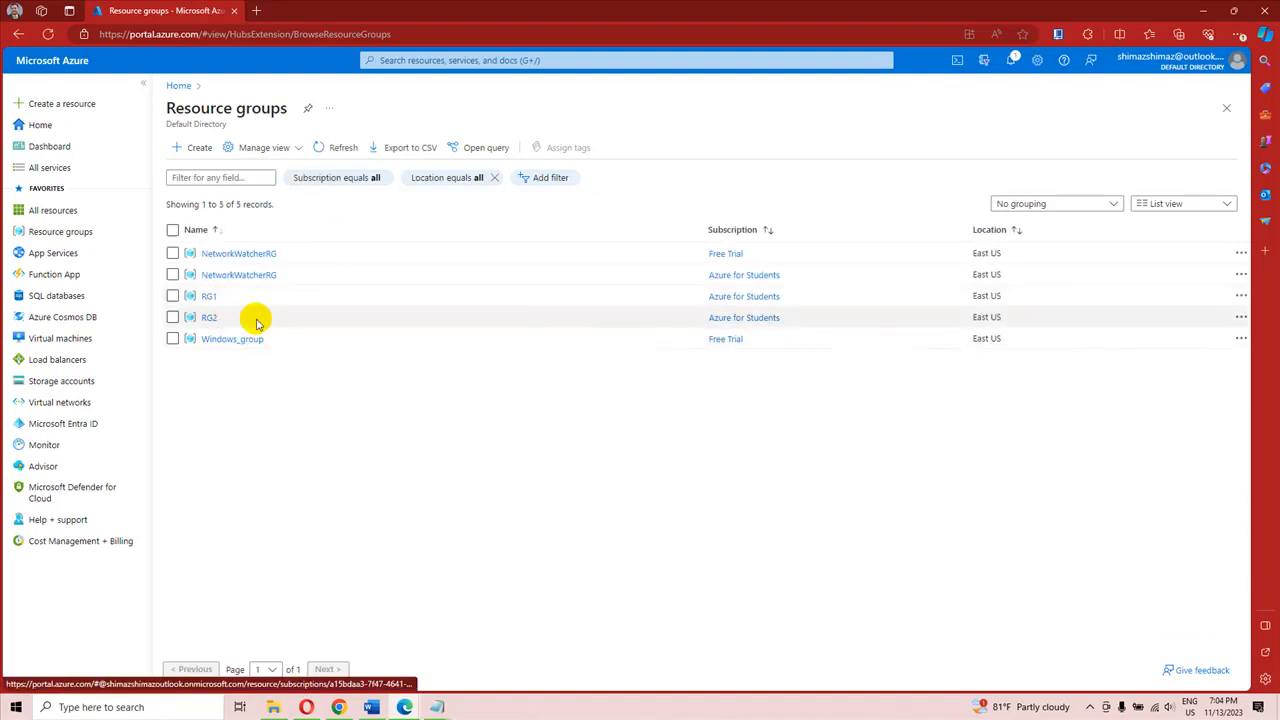
Step: Delete the resource group RG1, confirming the deletion with its name
left_click(209, 298)
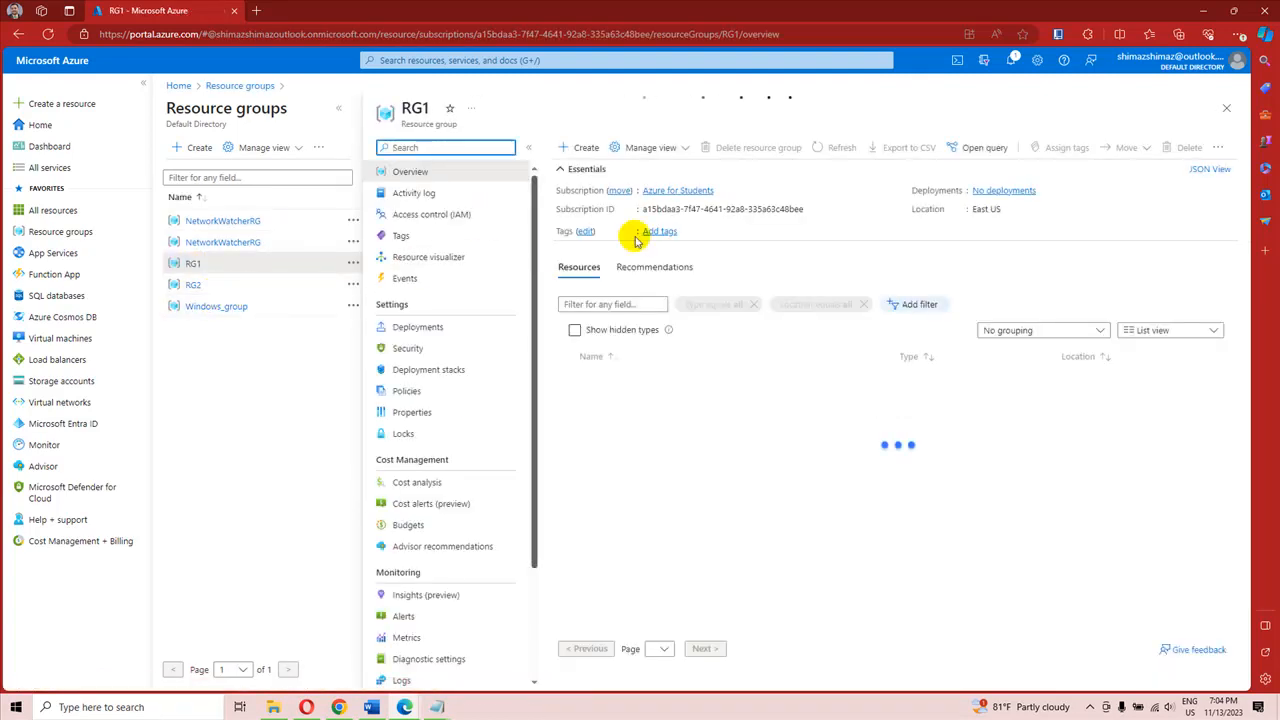
left_click(737, 150)
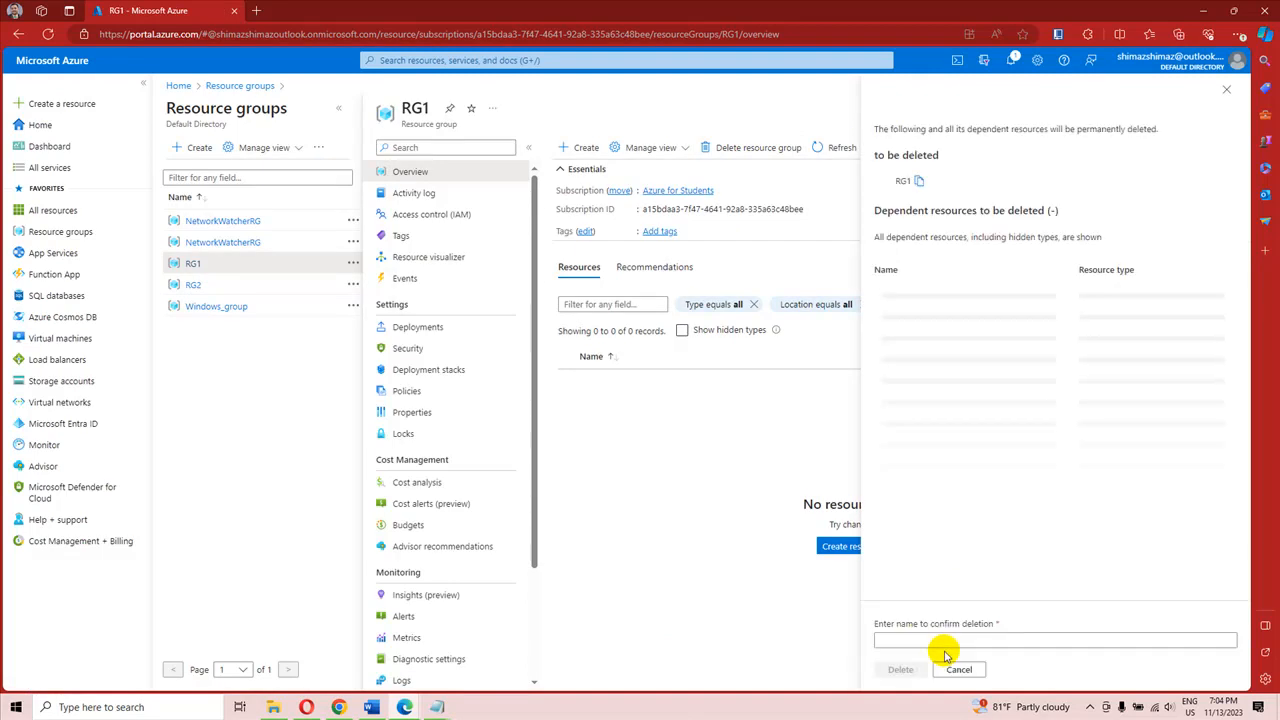
left_click(943, 642)
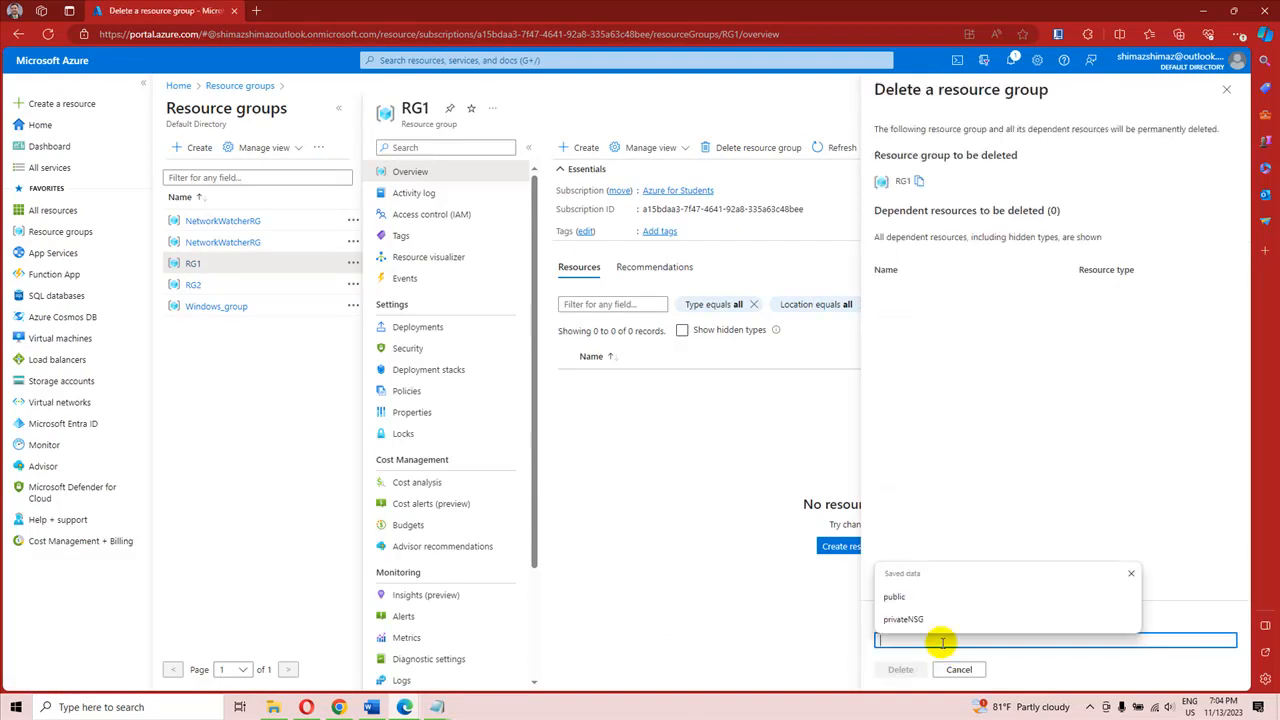
type("RG1")
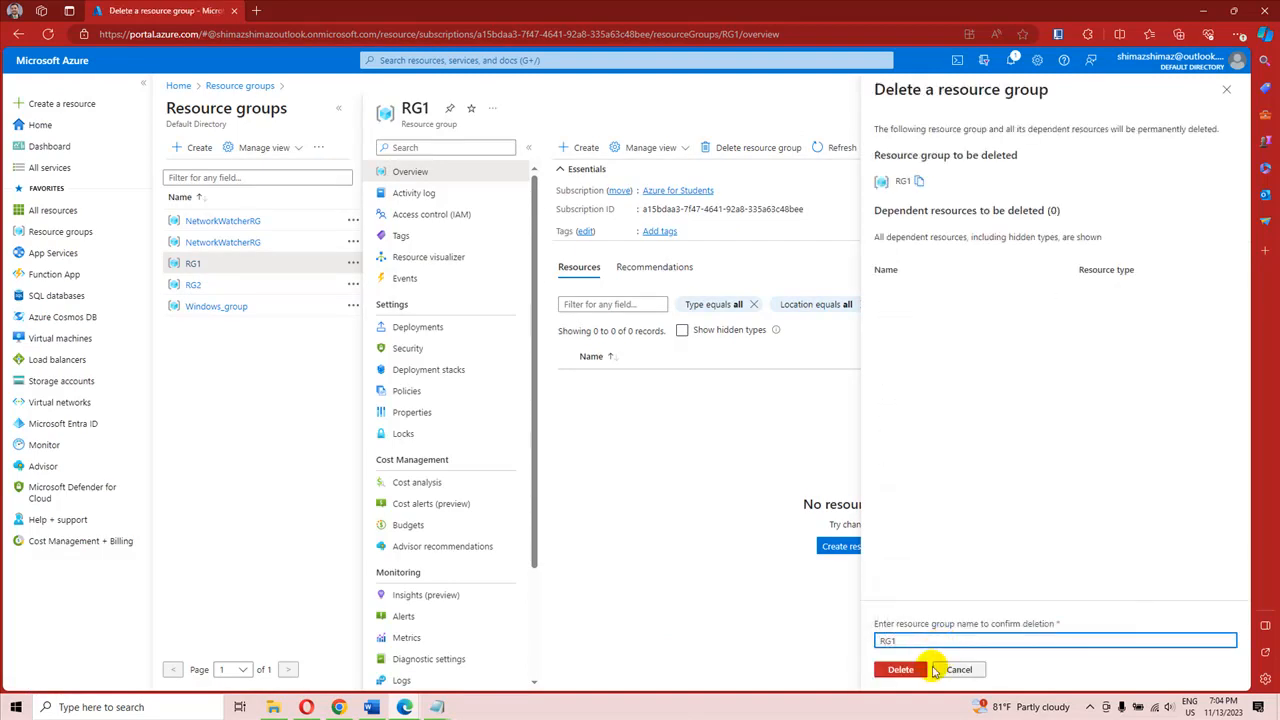
left_click(910, 670)
left_click(1050, 442)
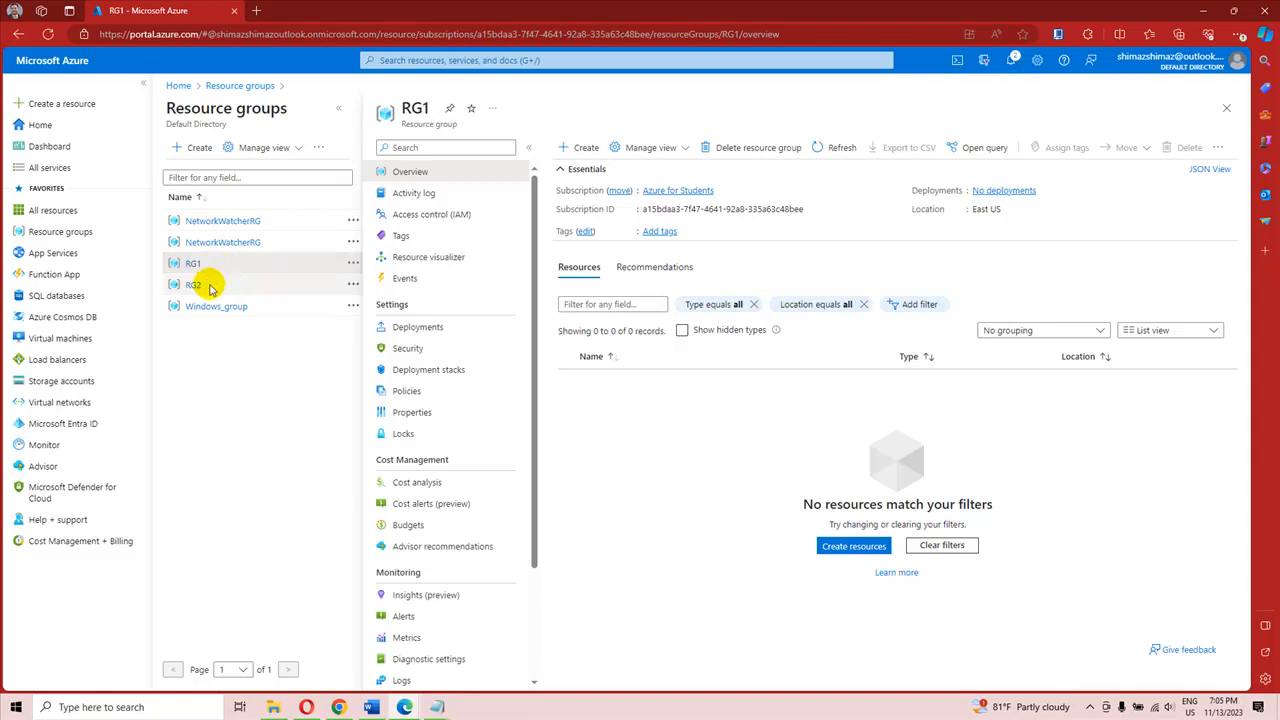
Step: Start creating an Azure virtual machine and assign it to the RG2 resource group
left_click(75, 341)
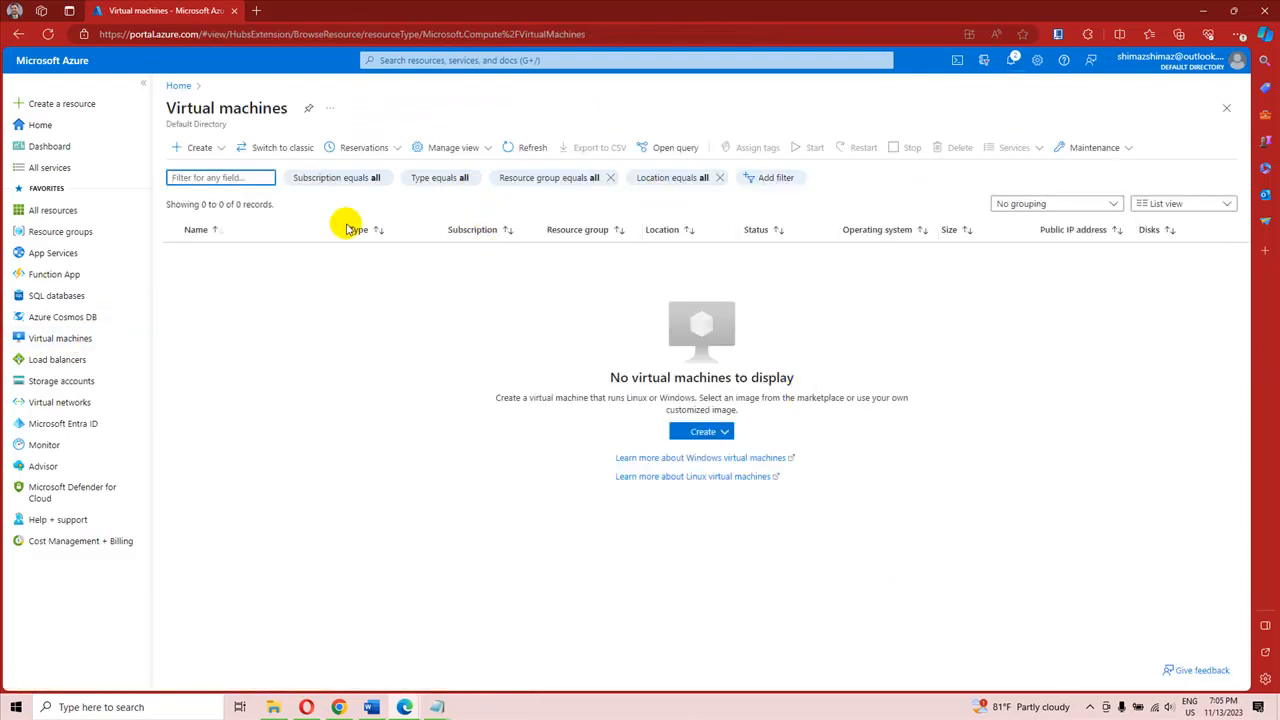
left_click(197, 150)
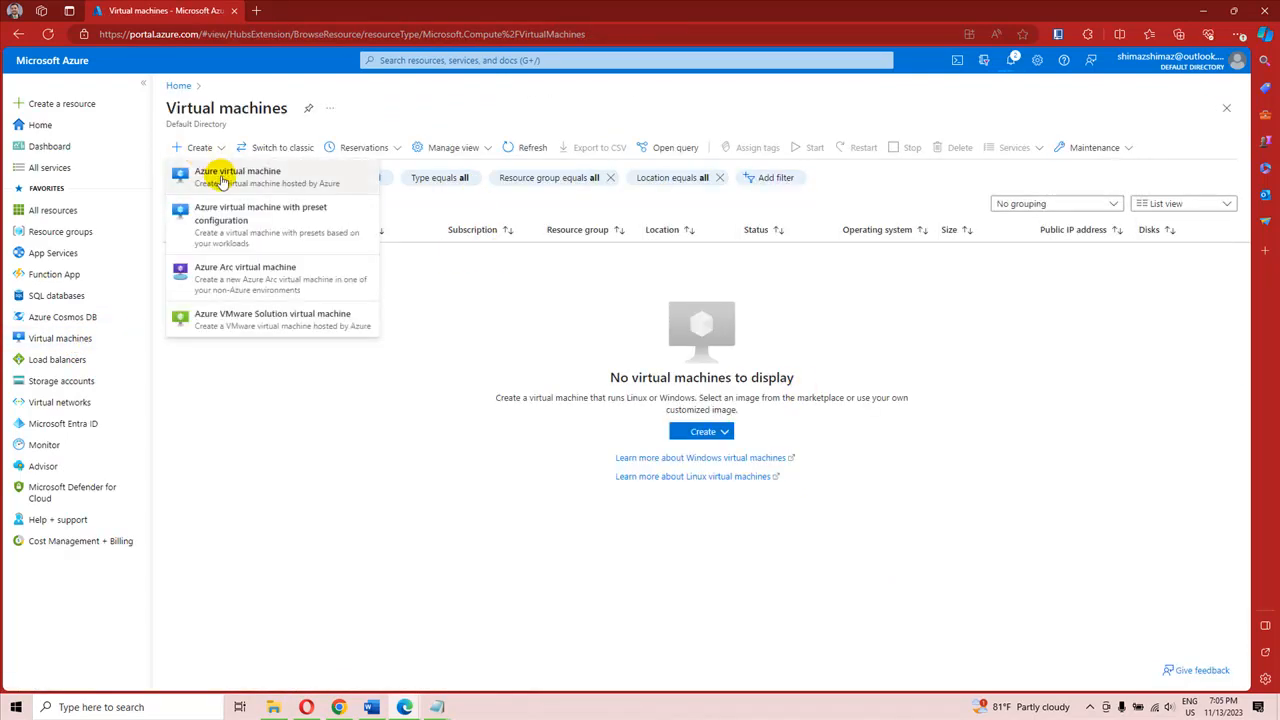
left_click(222, 178)
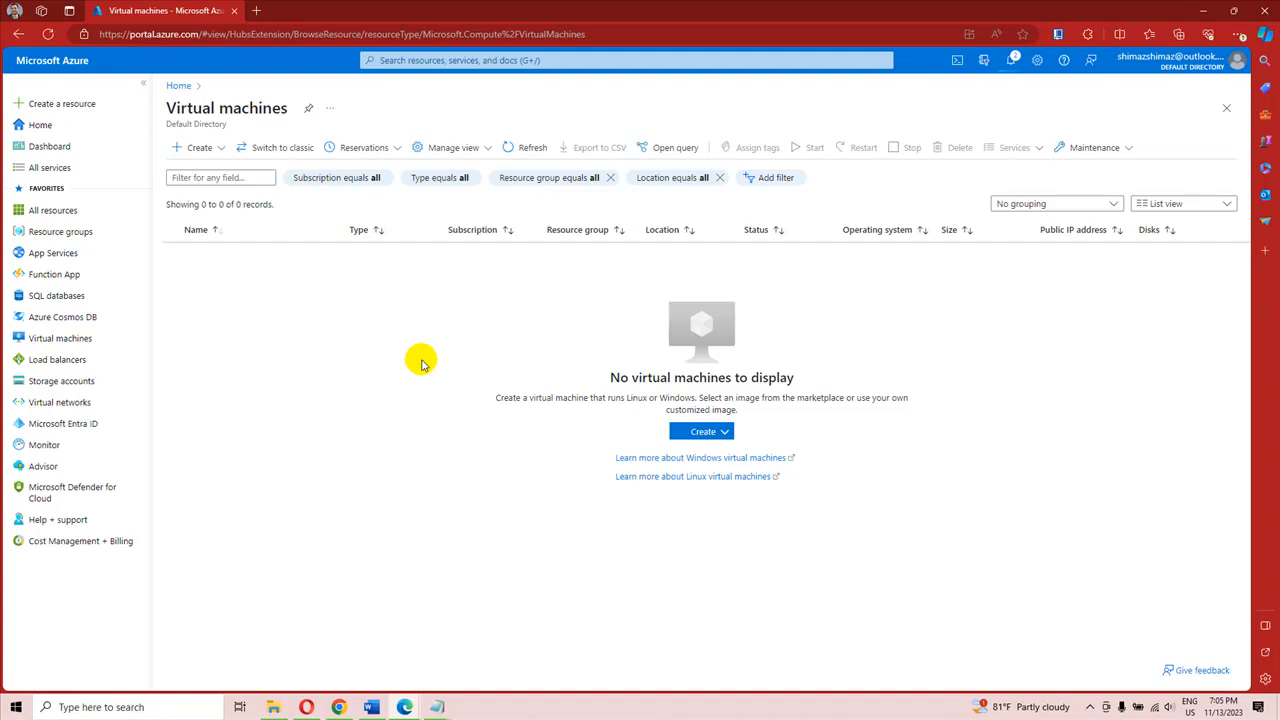
left_click(197, 152)
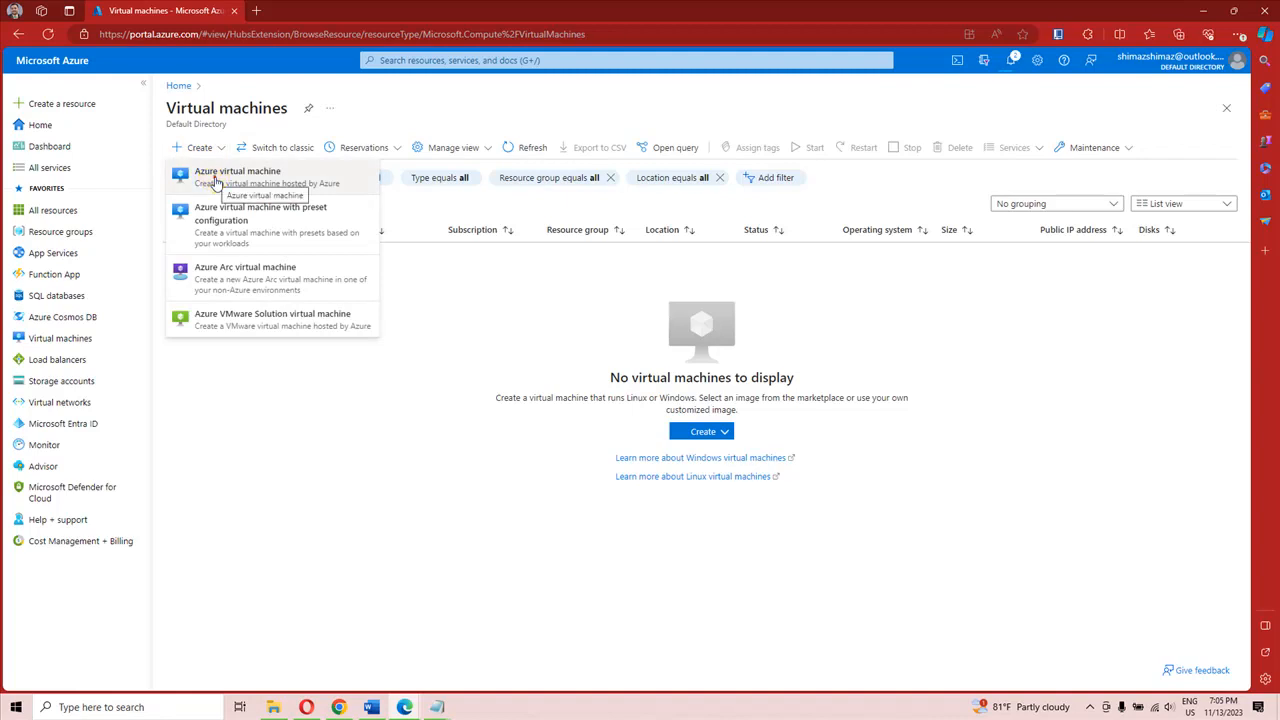
left_click(215, 182)
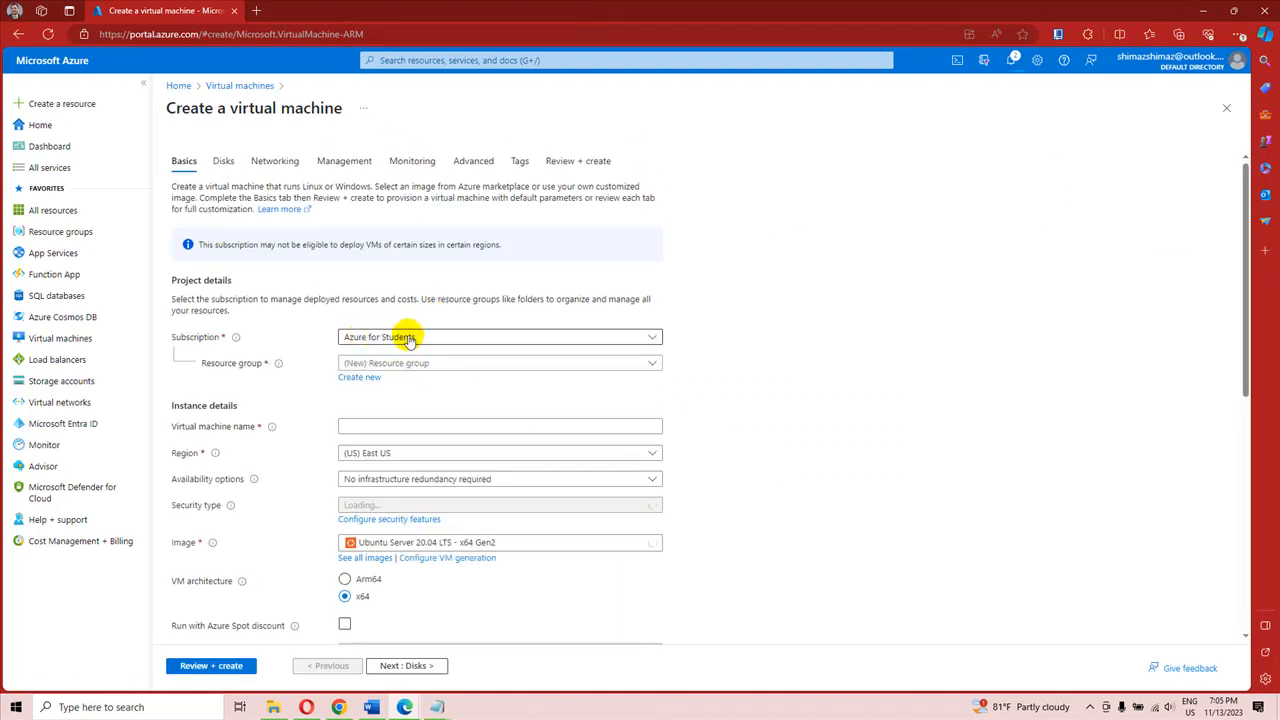
left_click(425, 365)
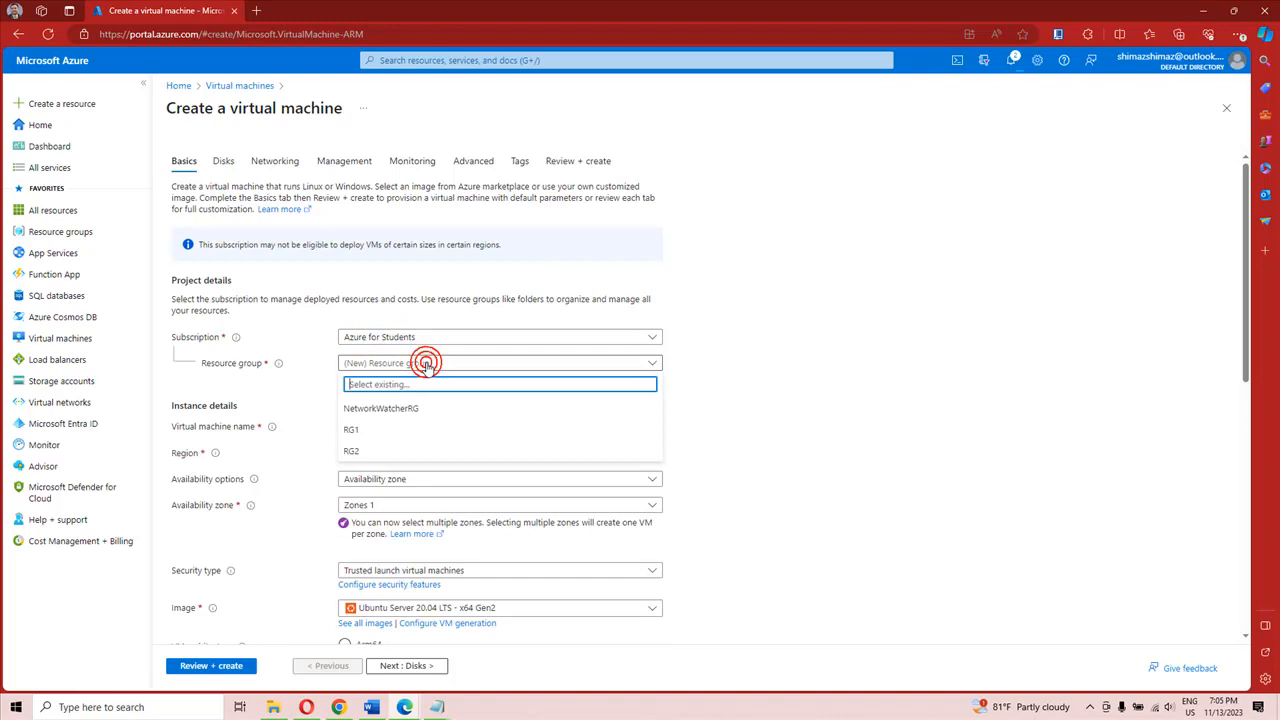
left_click(360, 451)
Step: Name the virtual machine KaliLinux, without a space
scroll(503, 400, "down", 1)
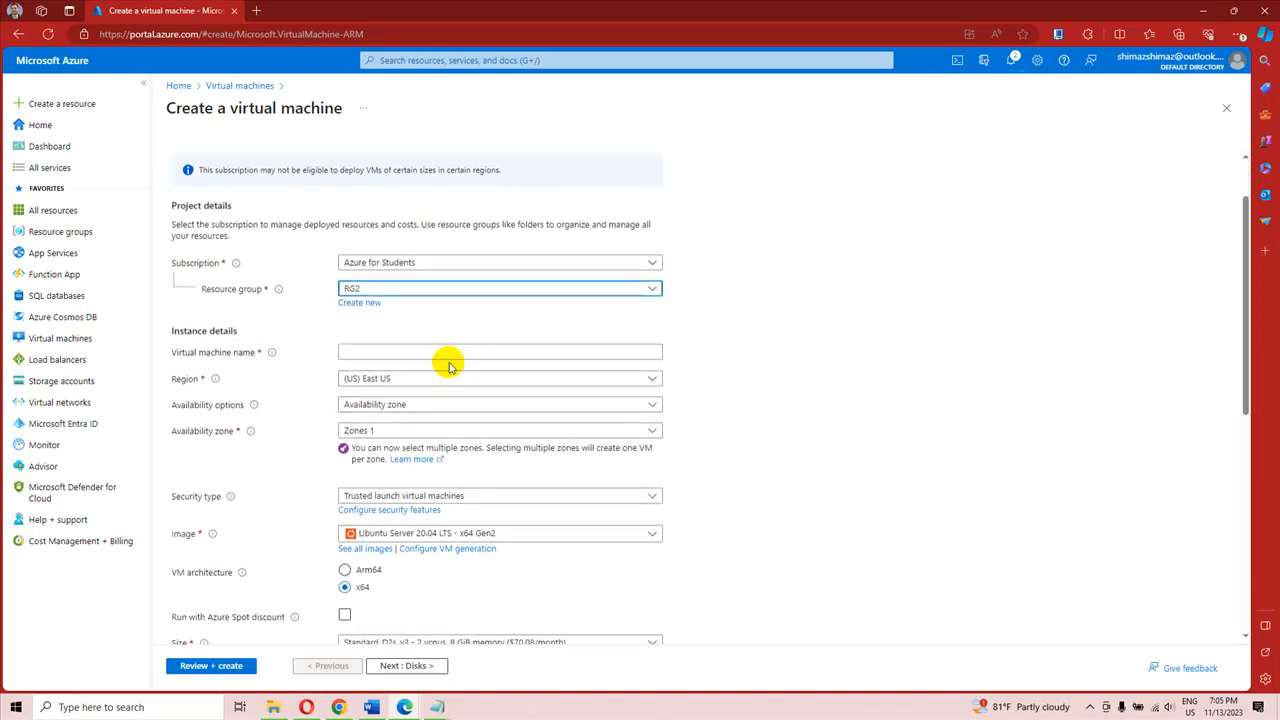
left_click(419, 357)
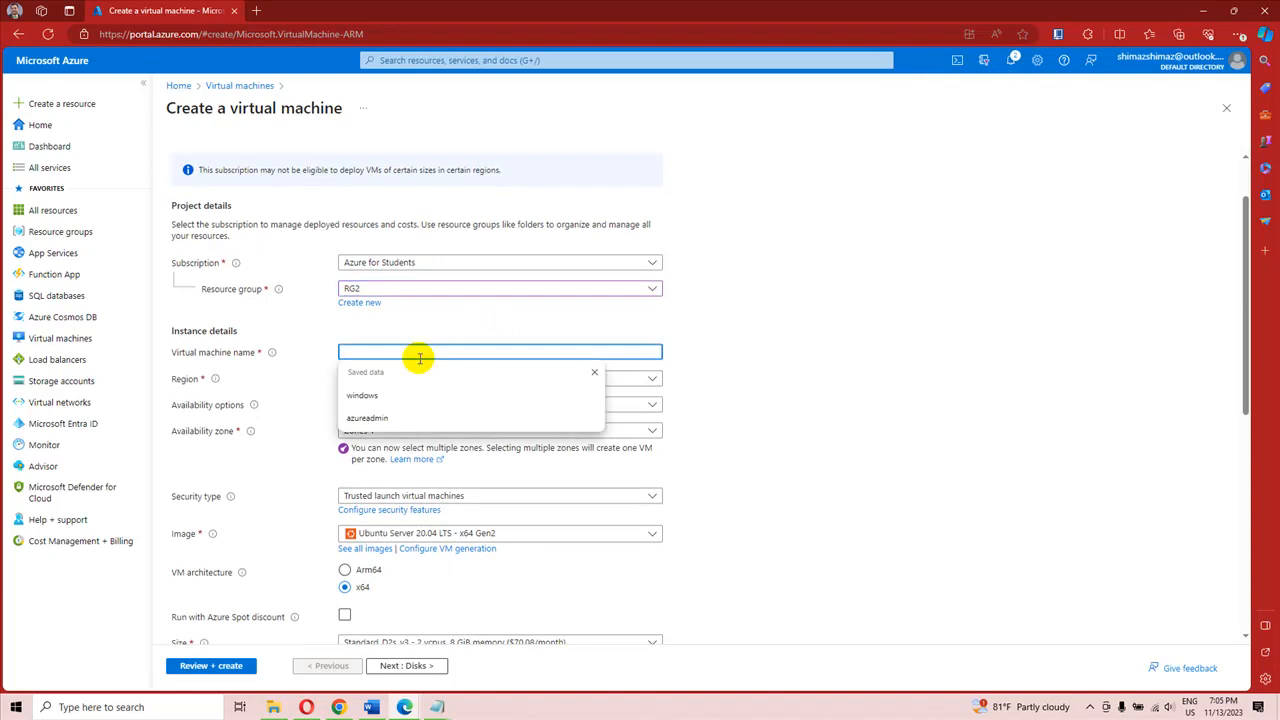
type("Kali Linux")
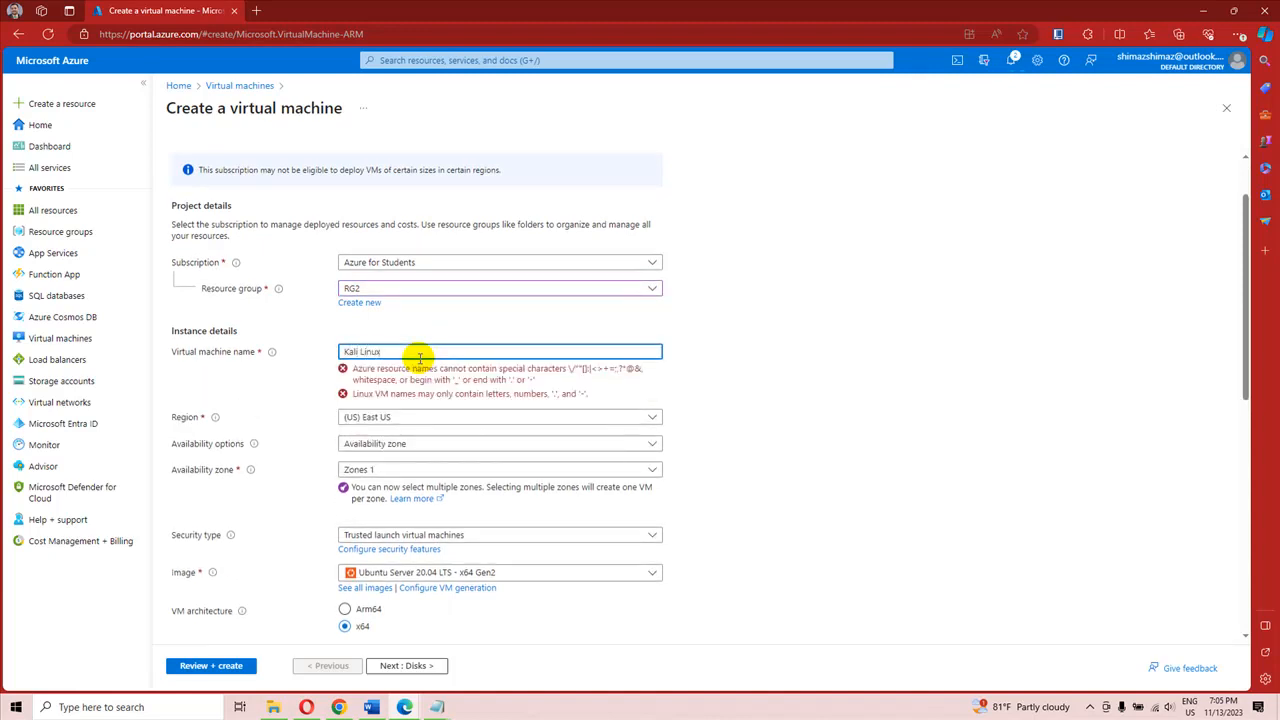
left_click(769, 349)
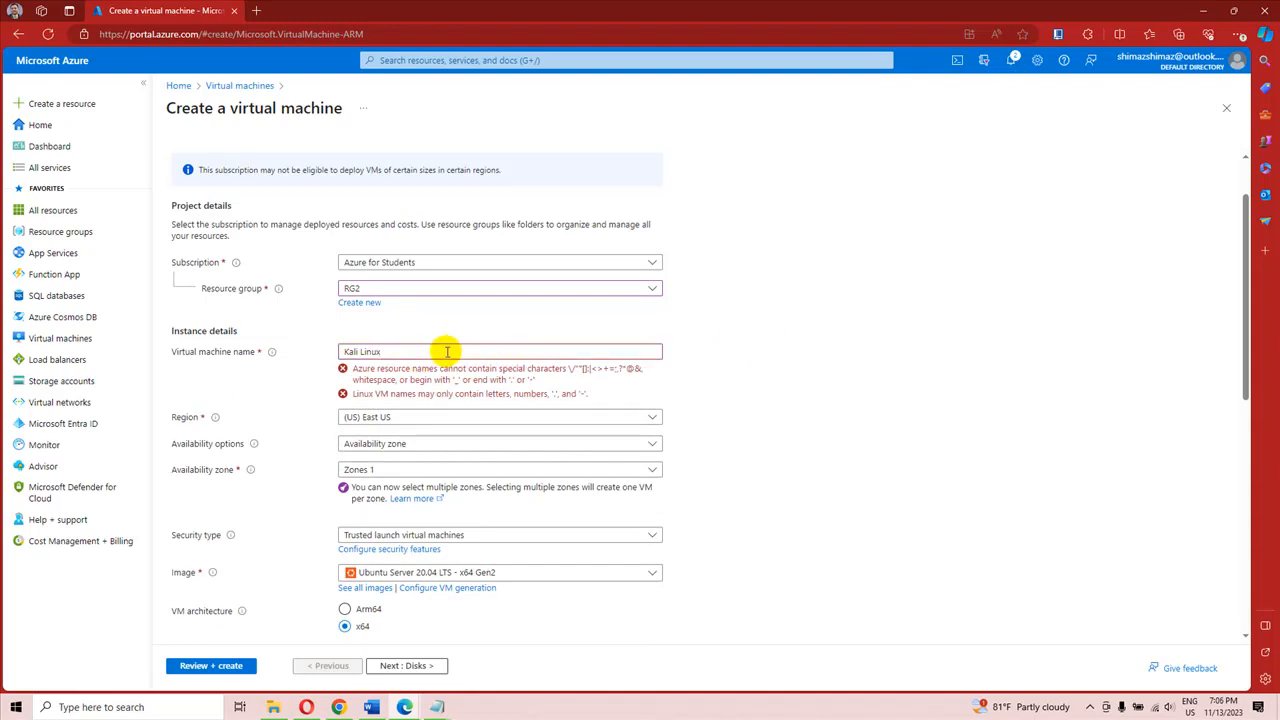
left_click(366, 351)
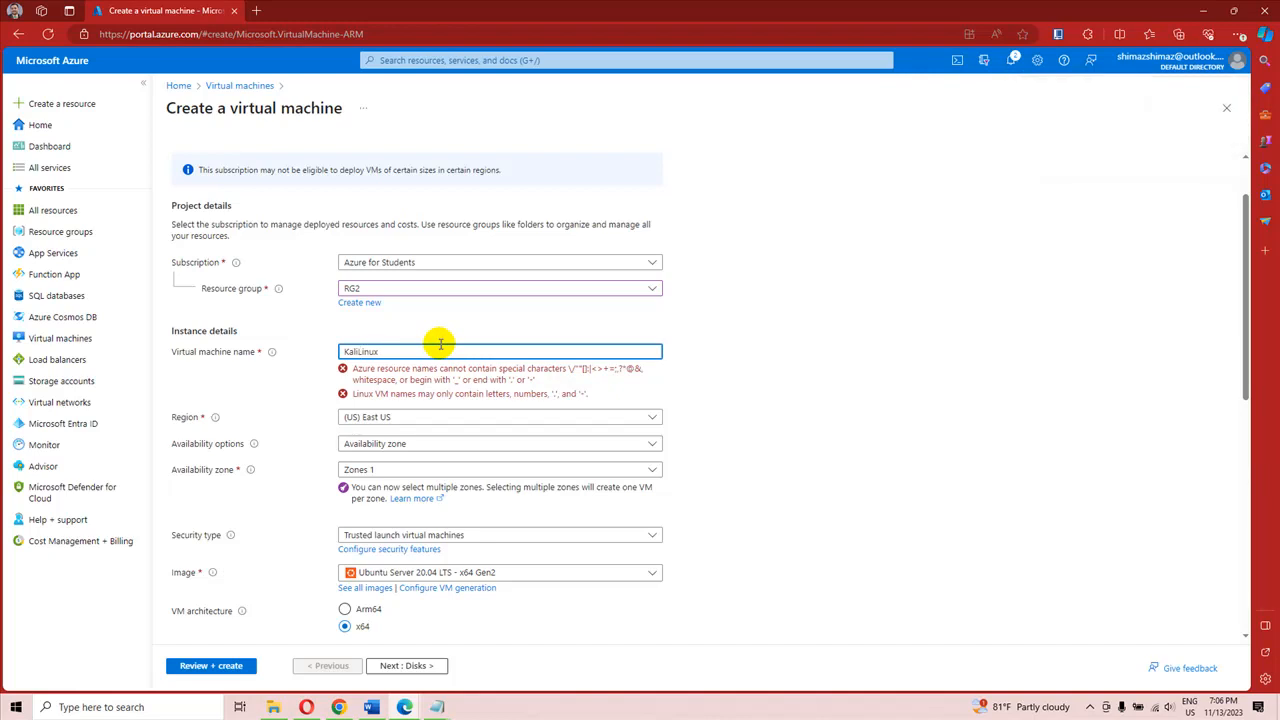
left_click(432, 354)
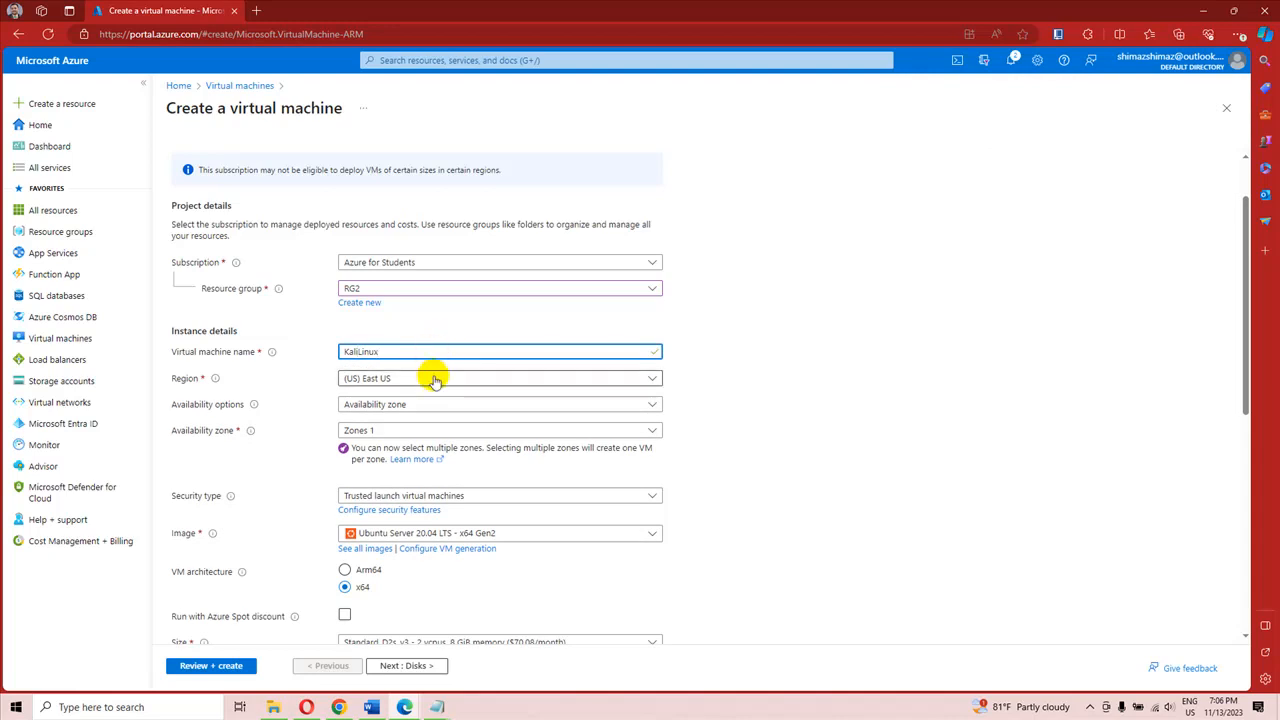
Step: Set the virtual machine's availability option to No infrastructure redundancy required and its security type to Standard
left_click(401, 382)
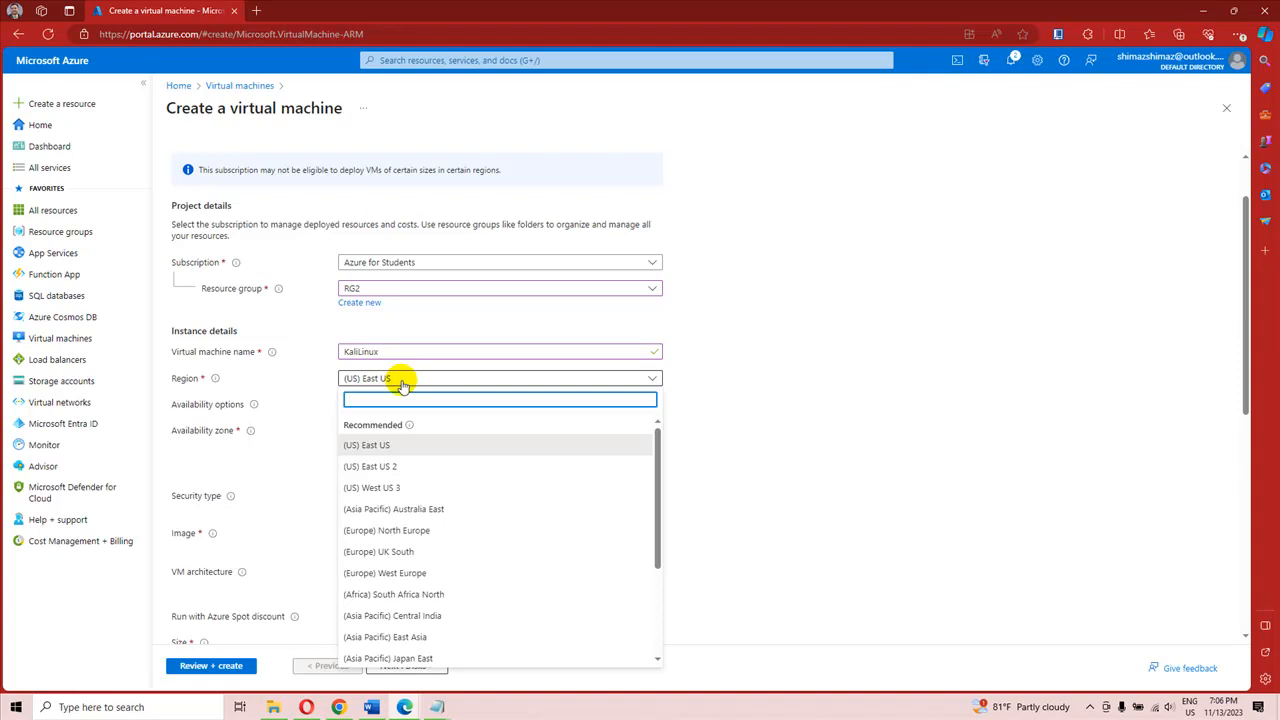
left_click(401, 384)
scroll(445, 376, "down", 3)
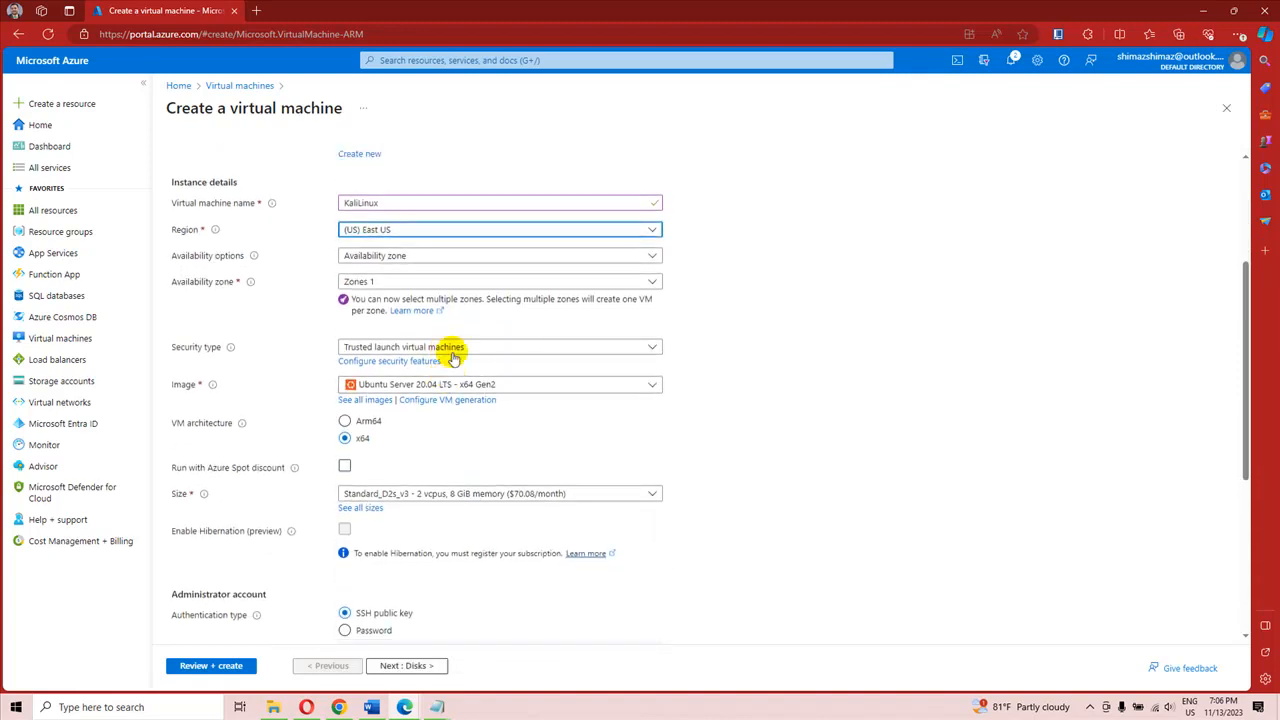
left_click(371, 258)
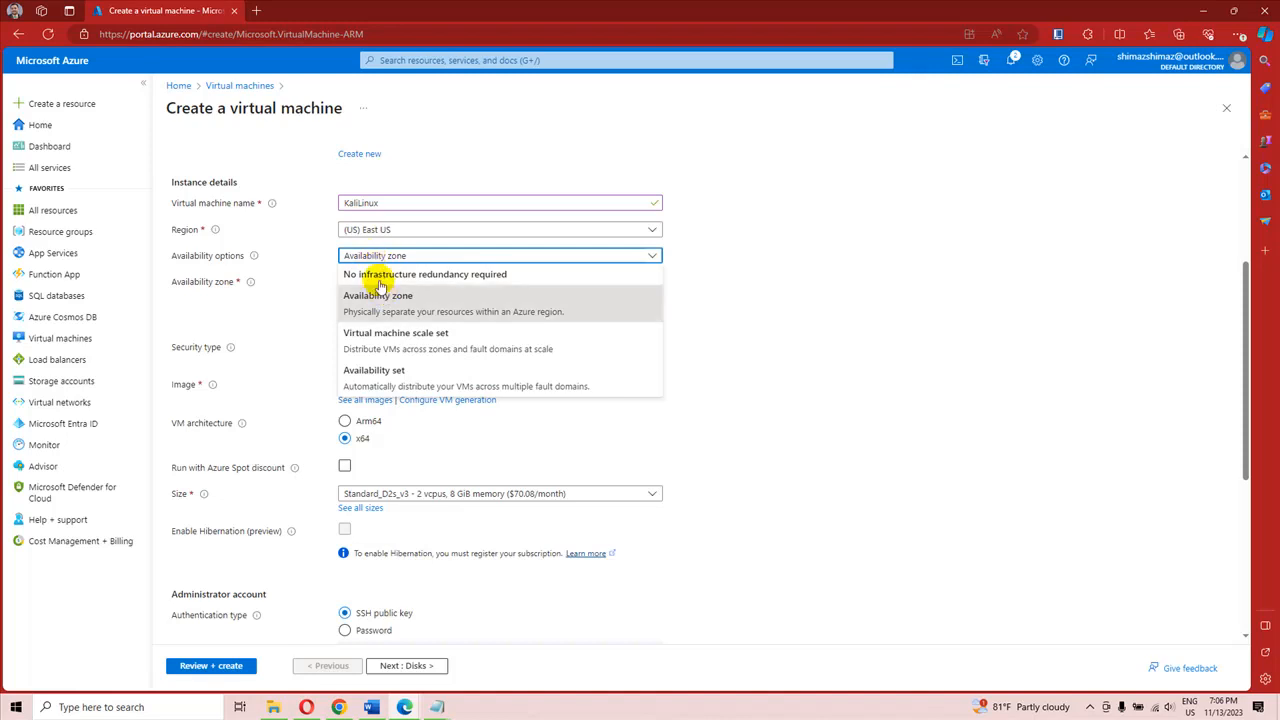
left_click(434, 277)
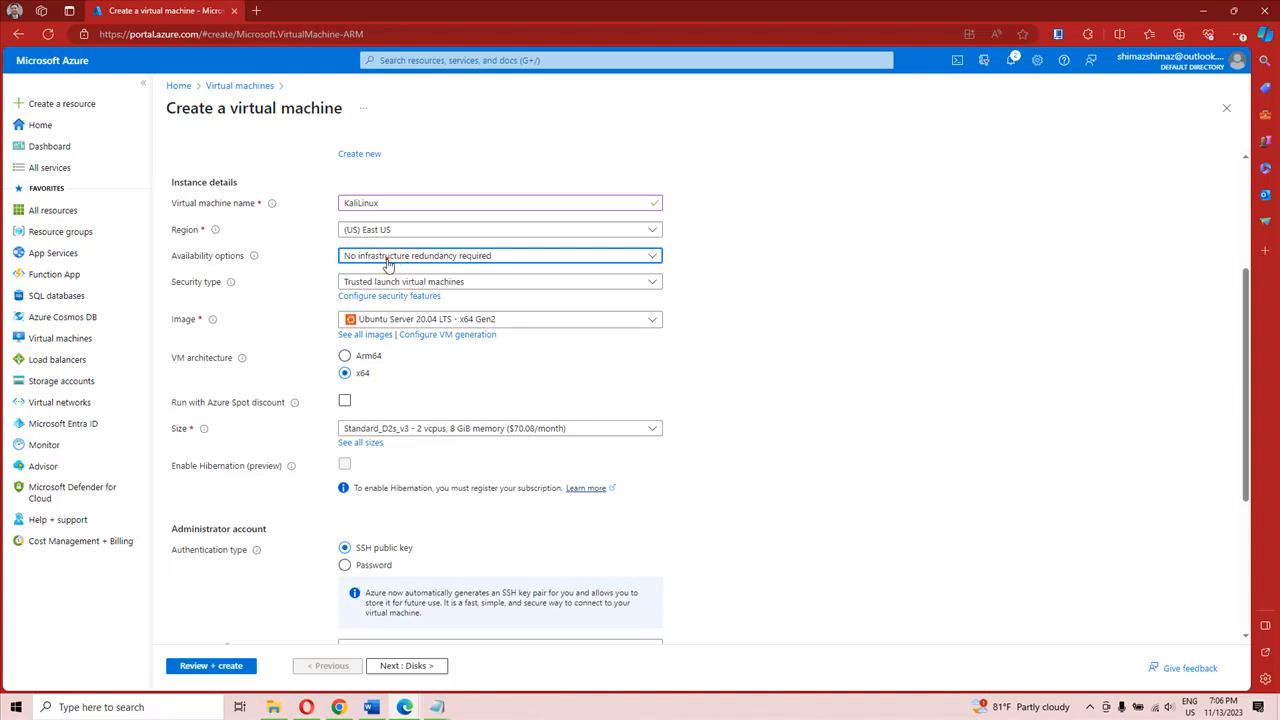
left_click(389, 258)
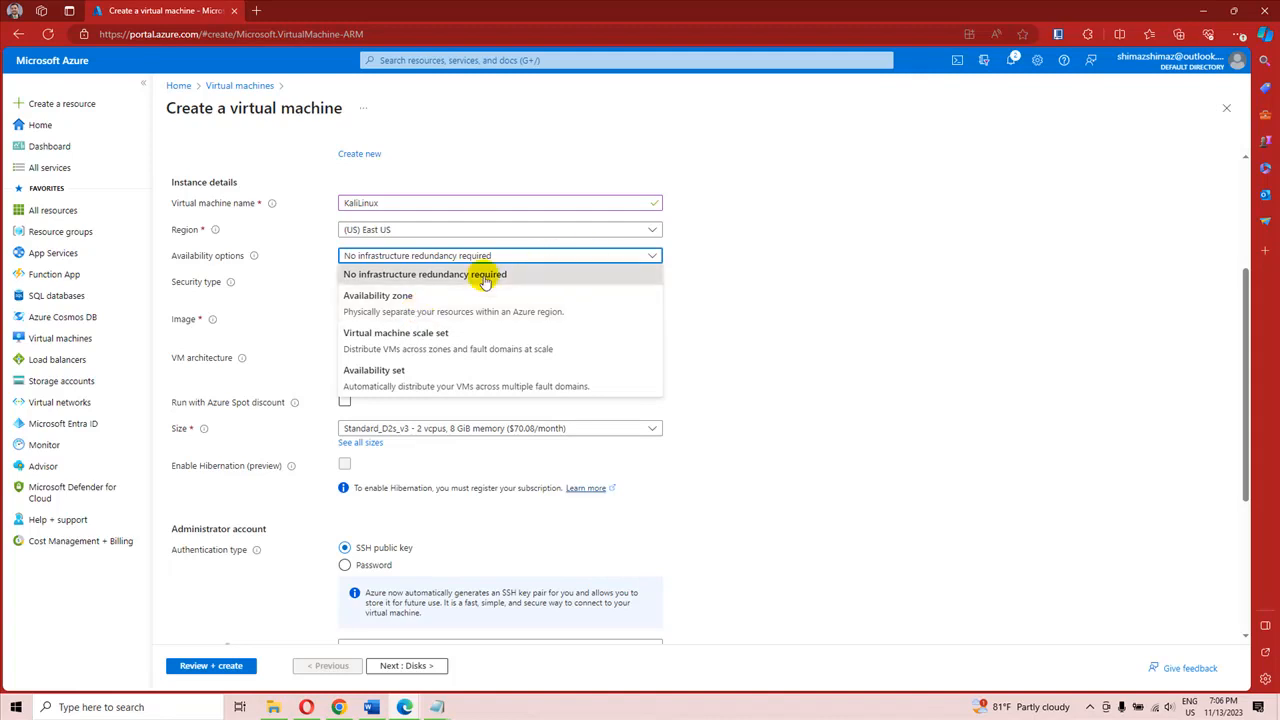
left_click(378, 284)
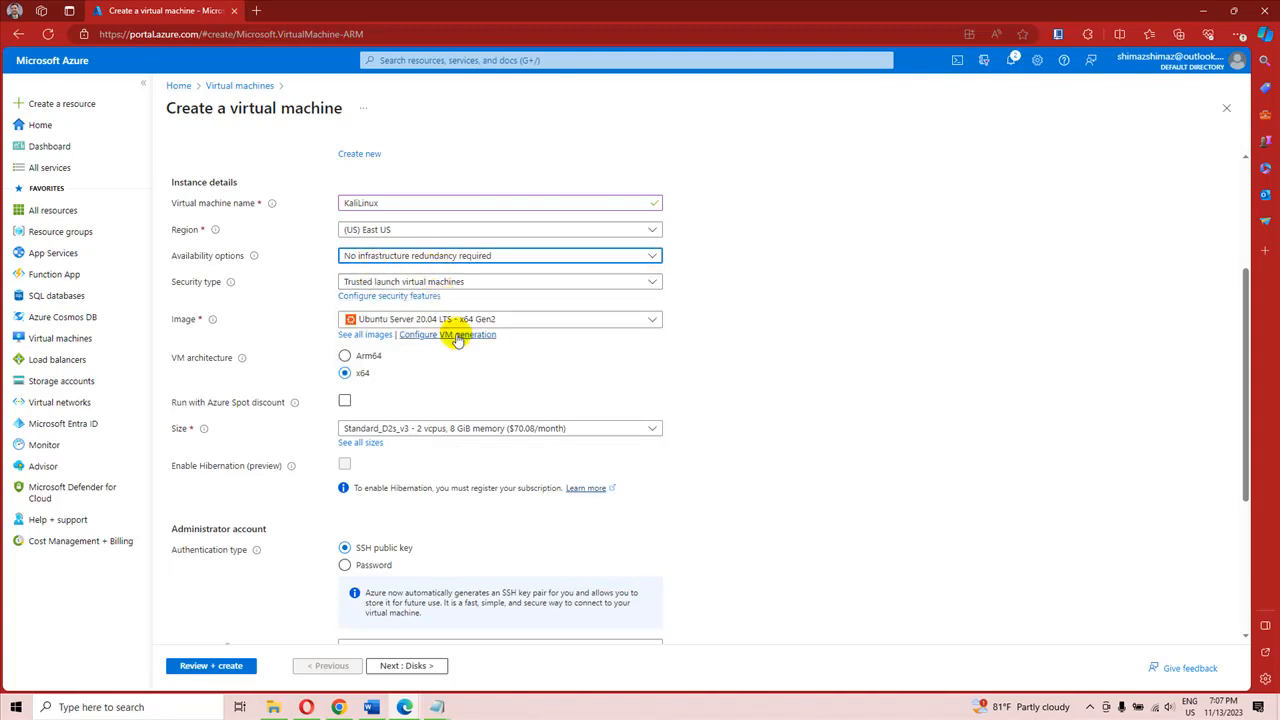
left_click(516, 283)
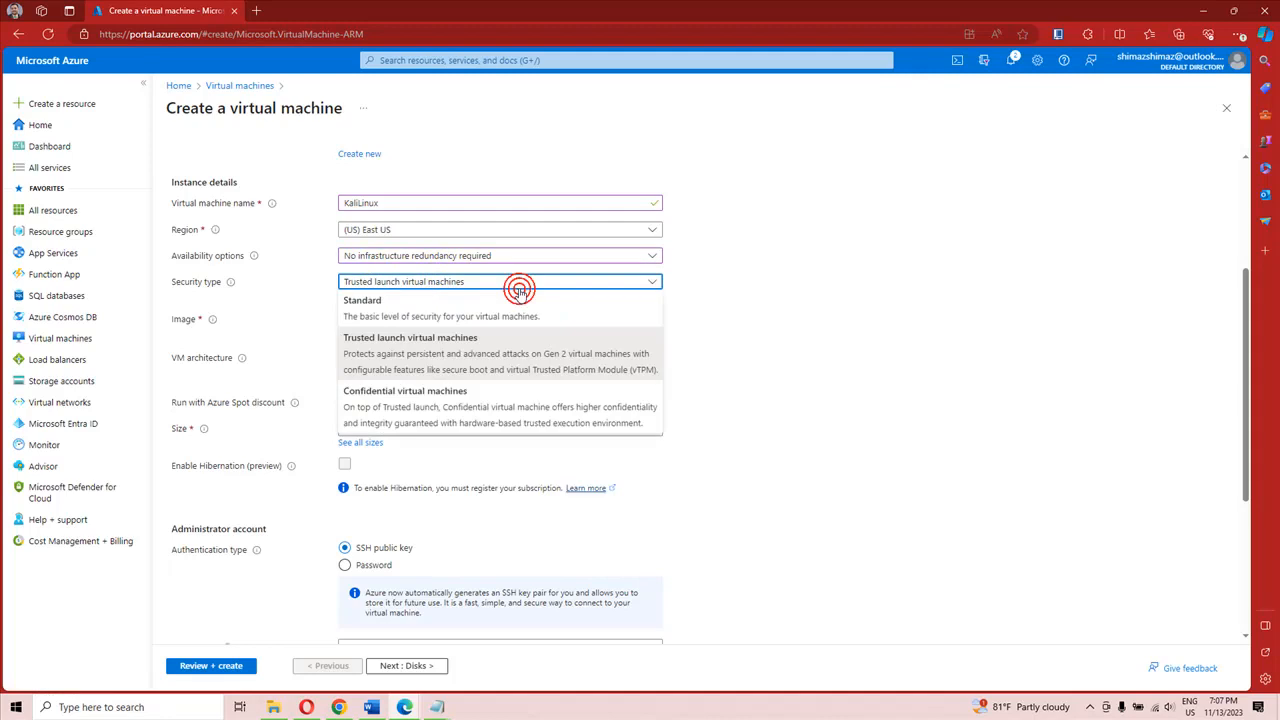
left_click(408, 310)
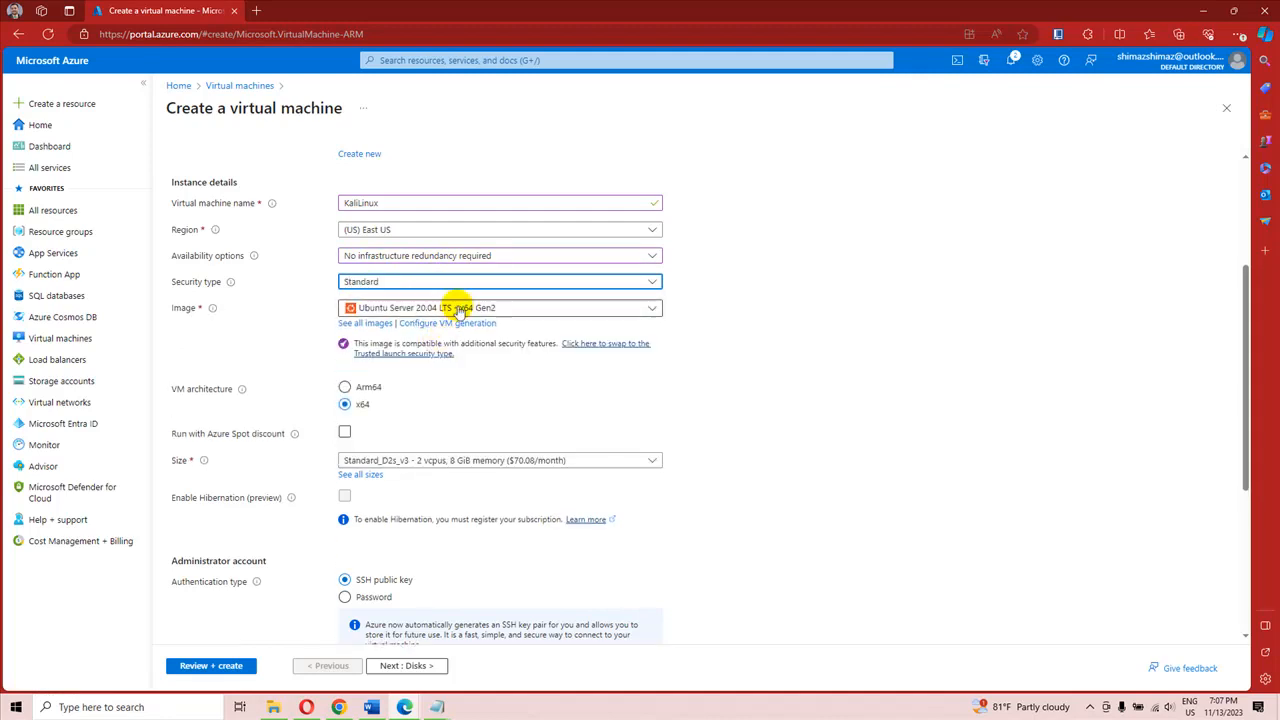
Step: Browse all virtual machine images and search the Marketplace for kali
left_click(368, 325)
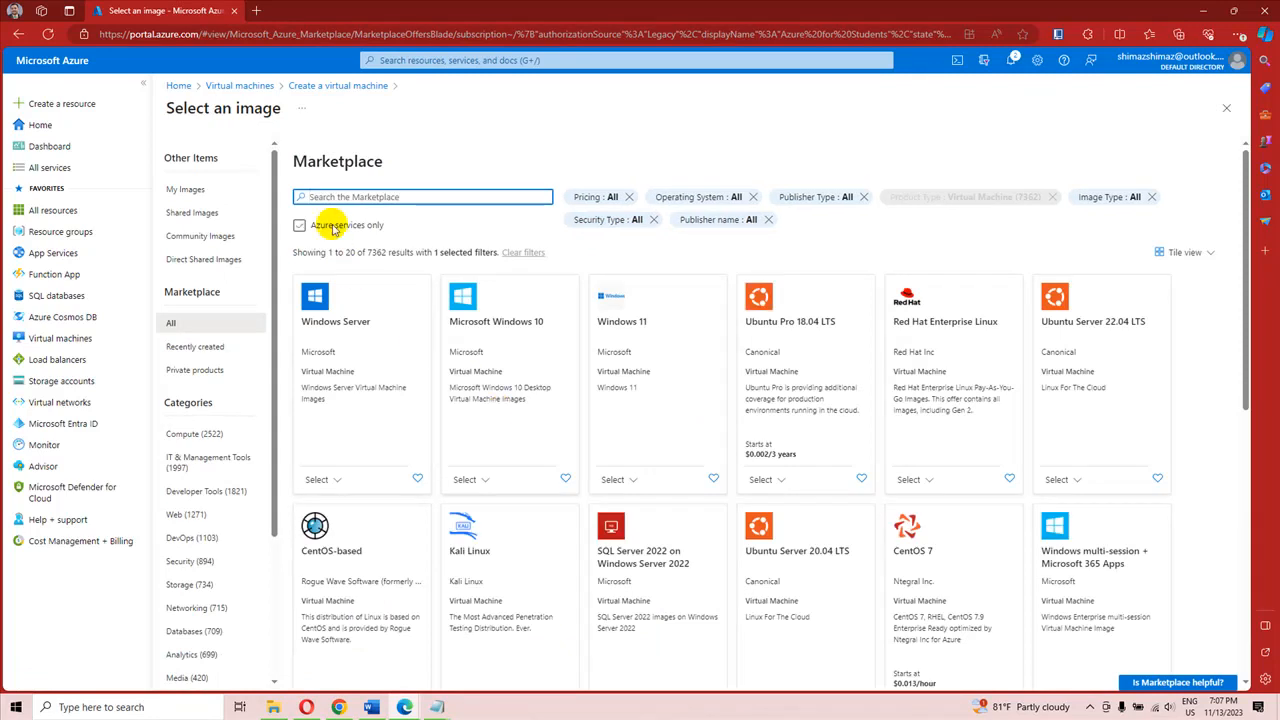
type("kali")
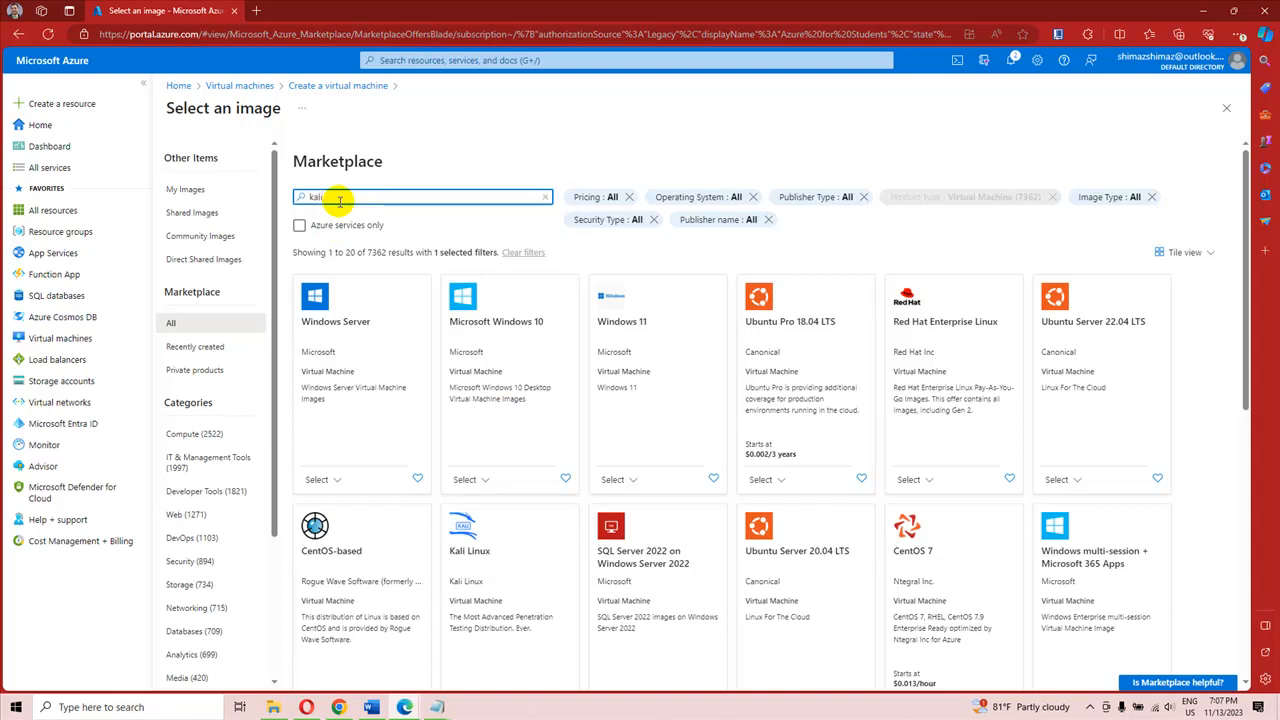
key("Return")
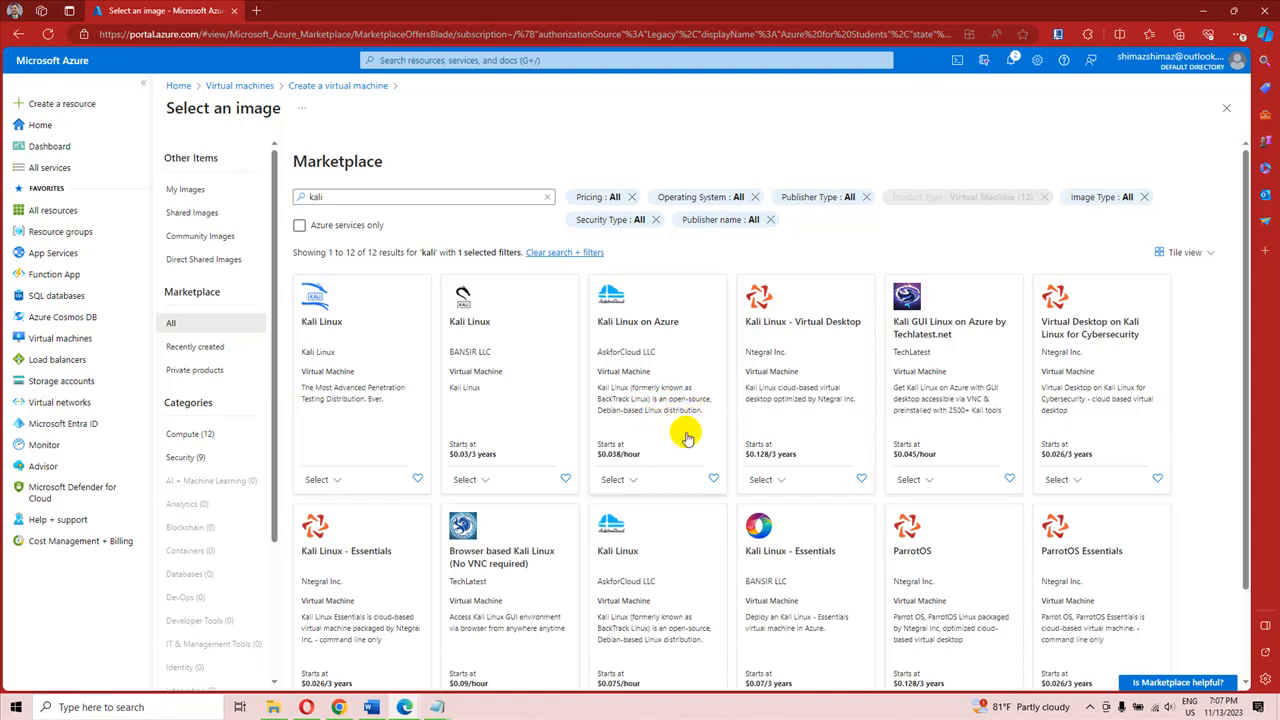
scroll(688, 438, "down", 1)
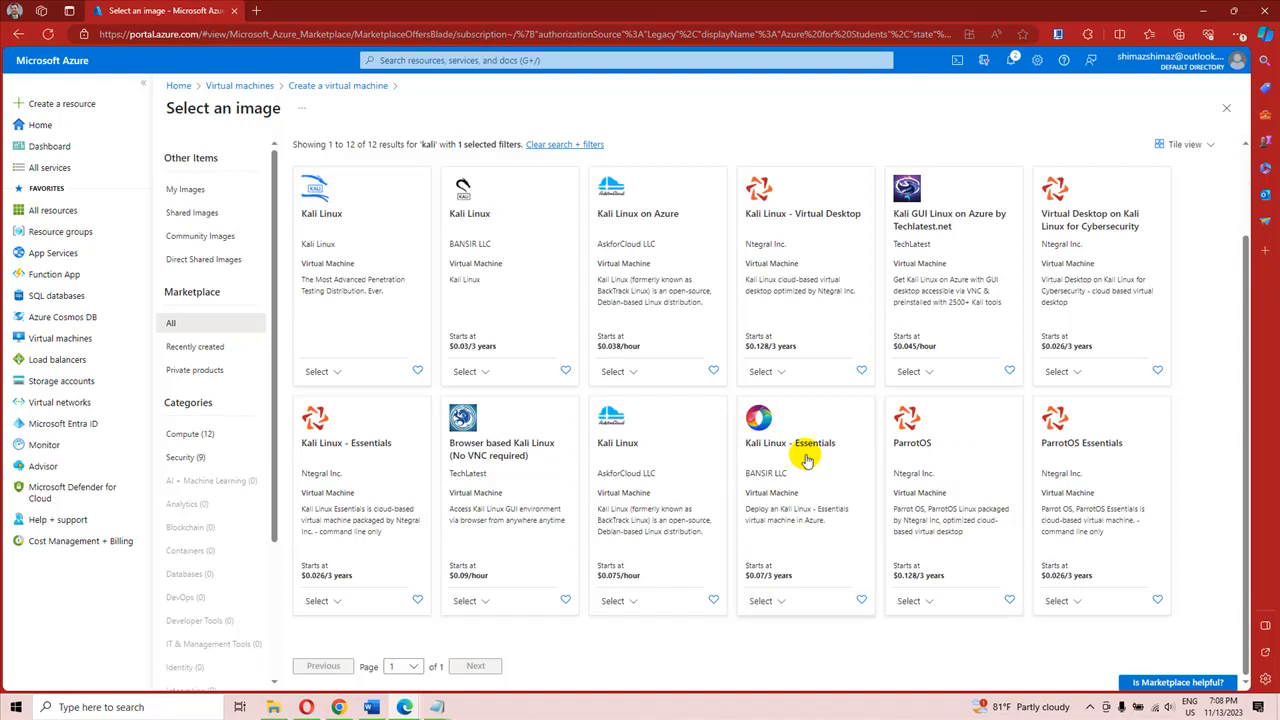
Step: Review the overview of the Kali Linux offer published by Kali Linux and select its Kali 2023.3 - x64 Gen 2 image
left_click(318, 256)
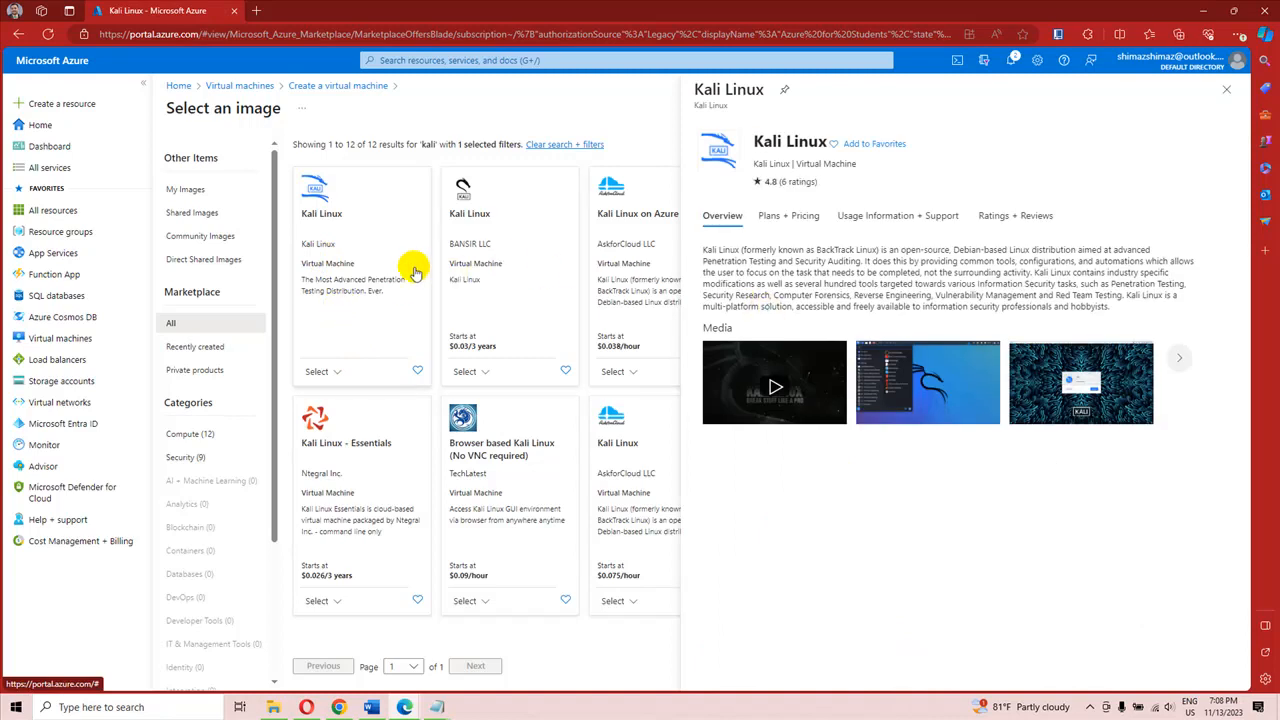
left_click(343, 262)
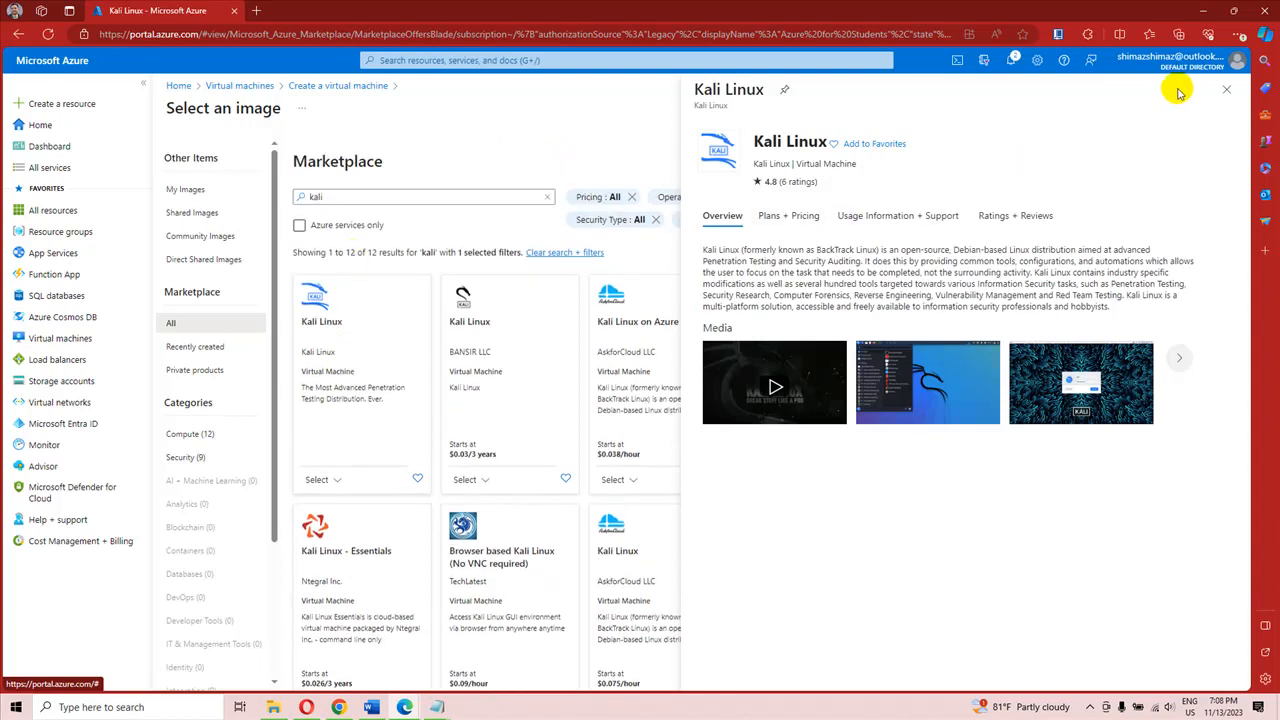
left_click(1227, 91)
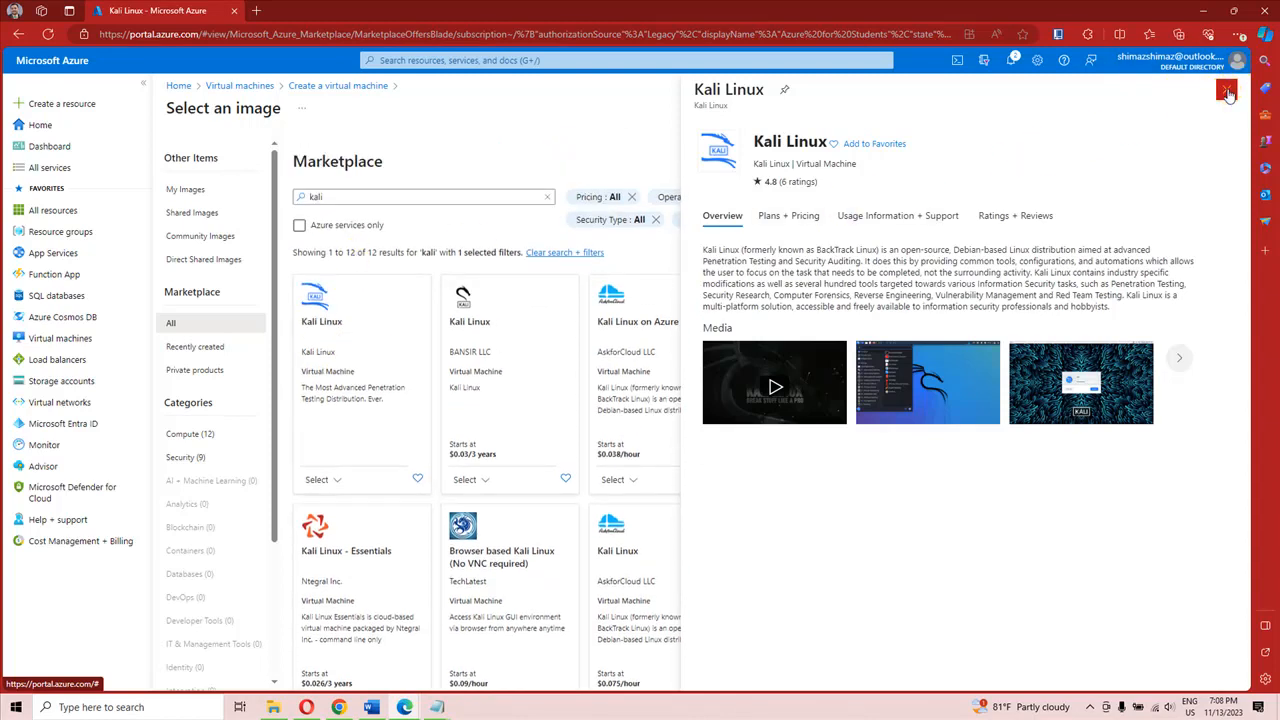
left_click(339, 481)
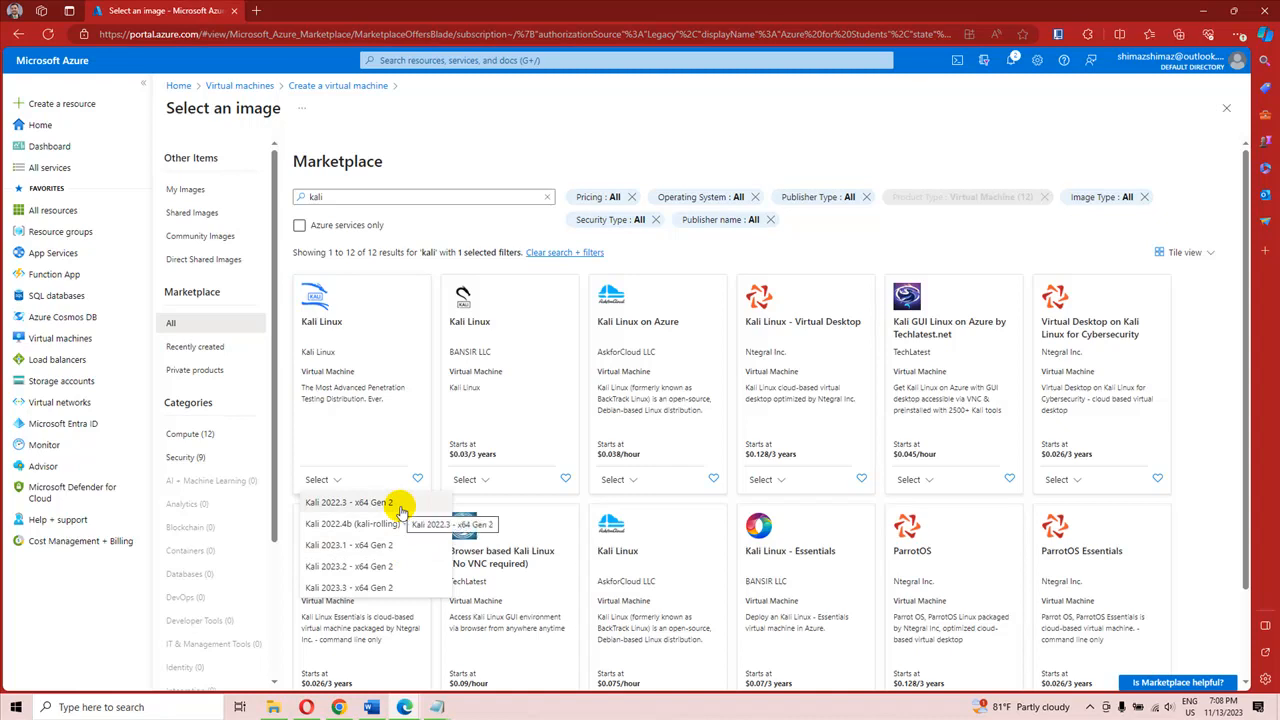
left_click(393, 588)
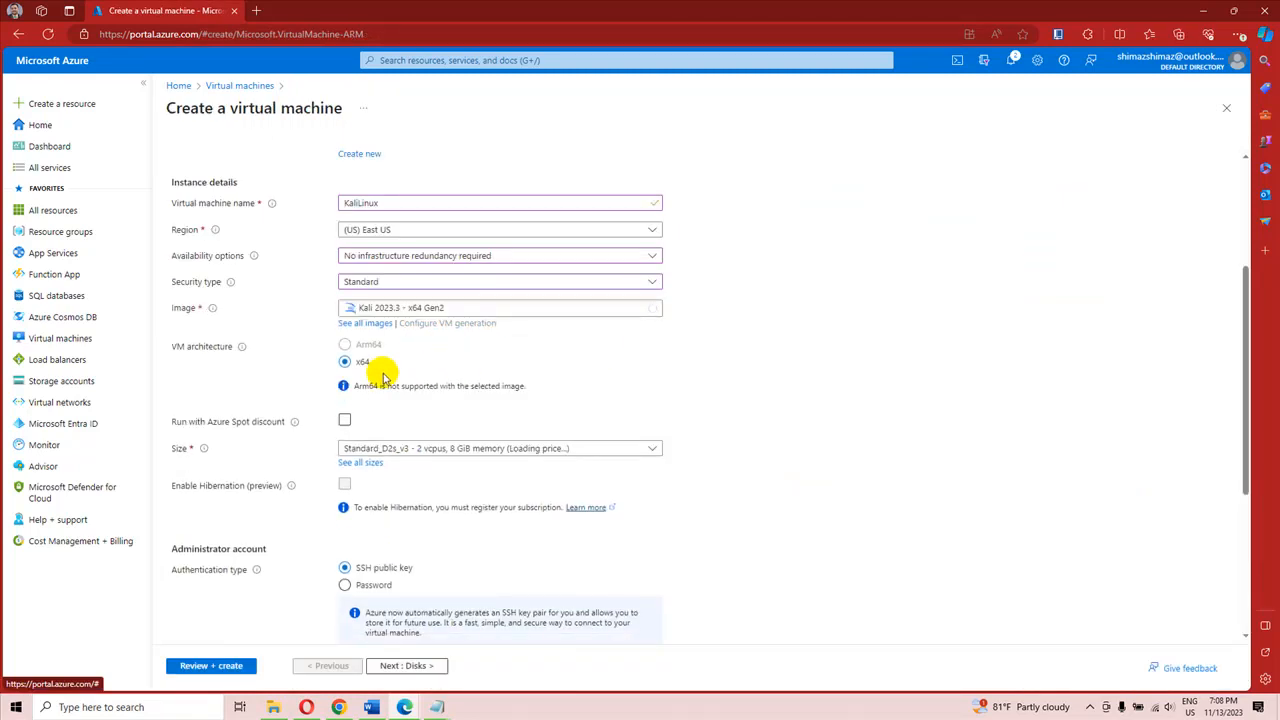
Step: Set the virtual machine size to Standard_DS1_v2 with 1 vcpu and 3.5 GiB memory
scroll(392, 398, "down", 1)
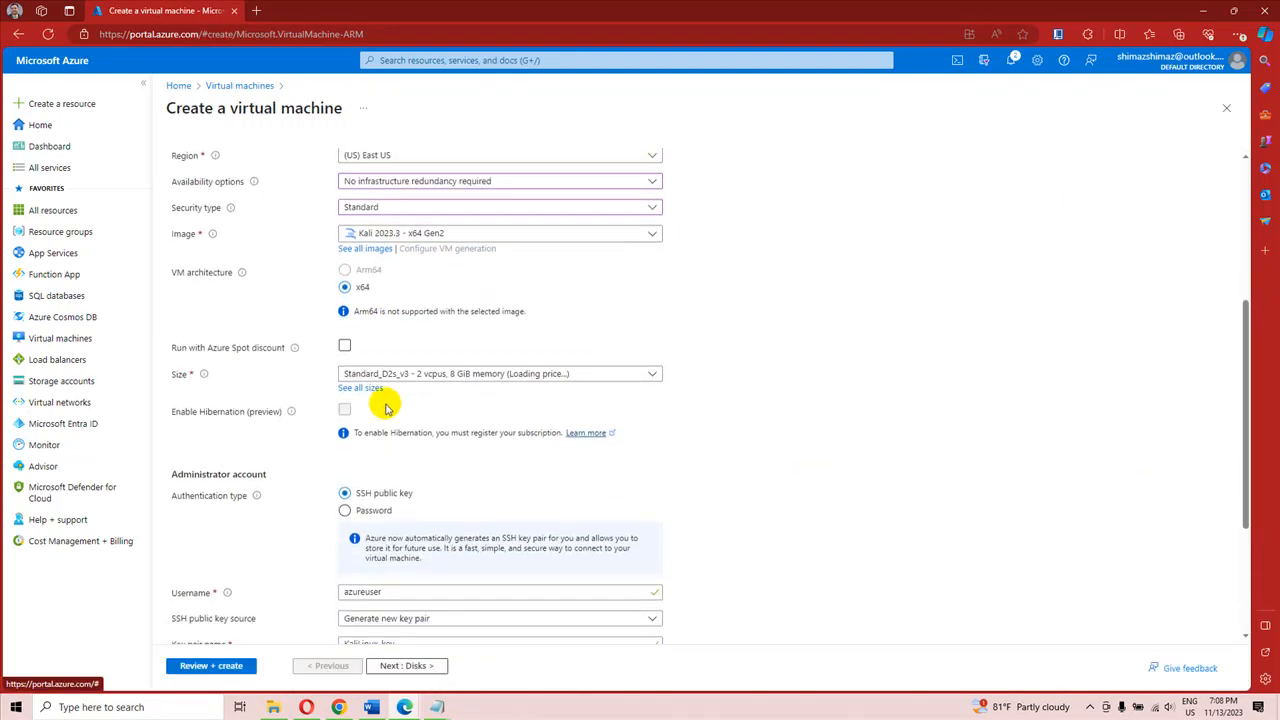
scroll(388, 408, "down", 2)
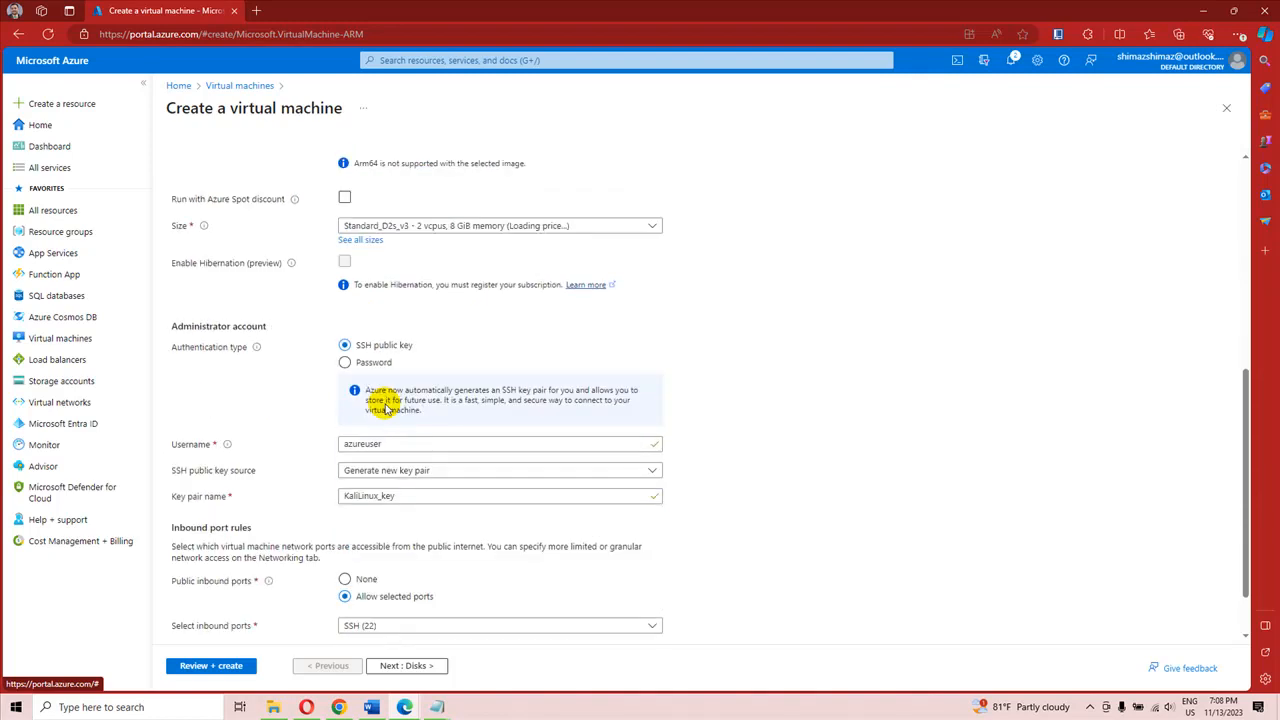
left_click(466, 230)
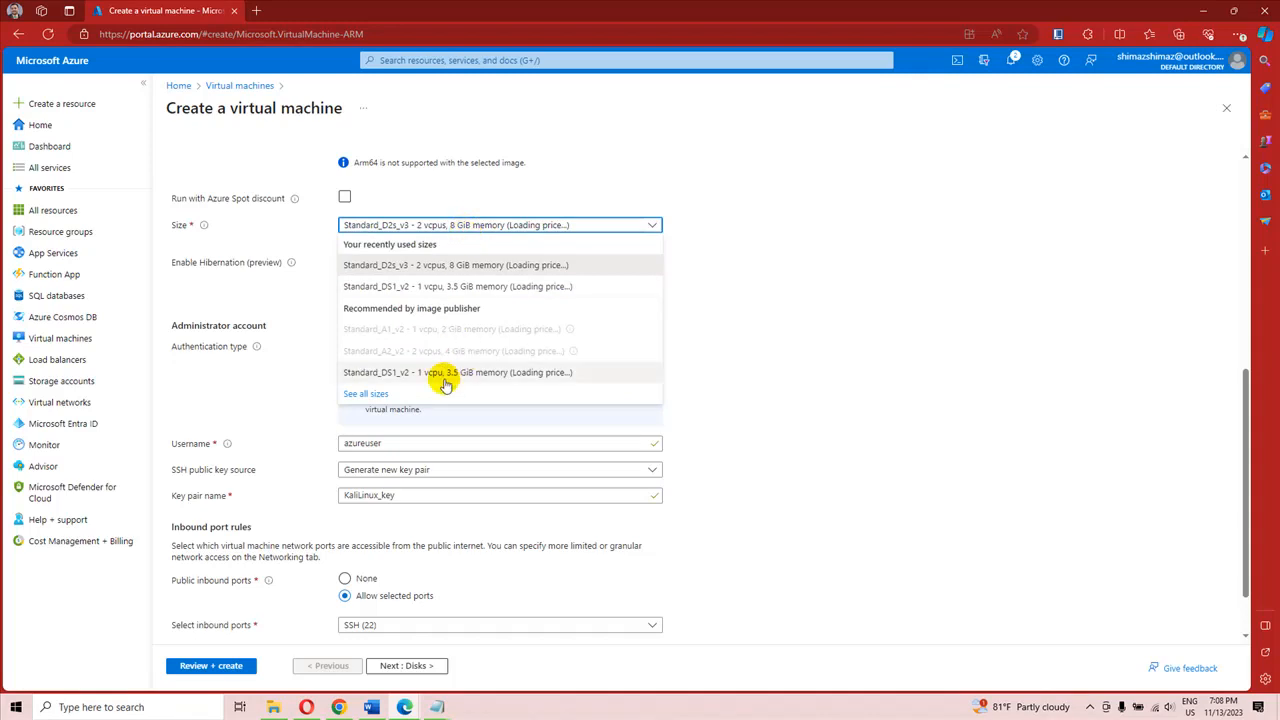
left_click(440, 373)
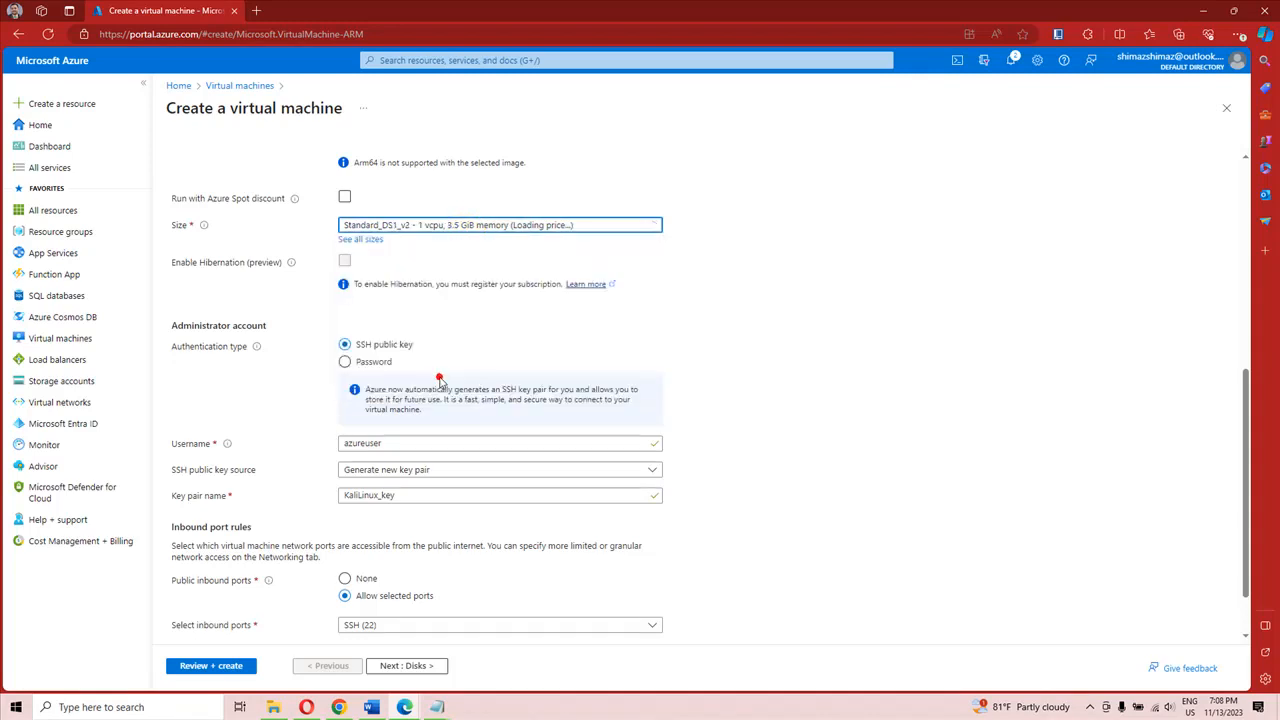
Step: Switch the administrator account to password authentication and set the username to azureadmin
scroll(467, 286, "down", 1)
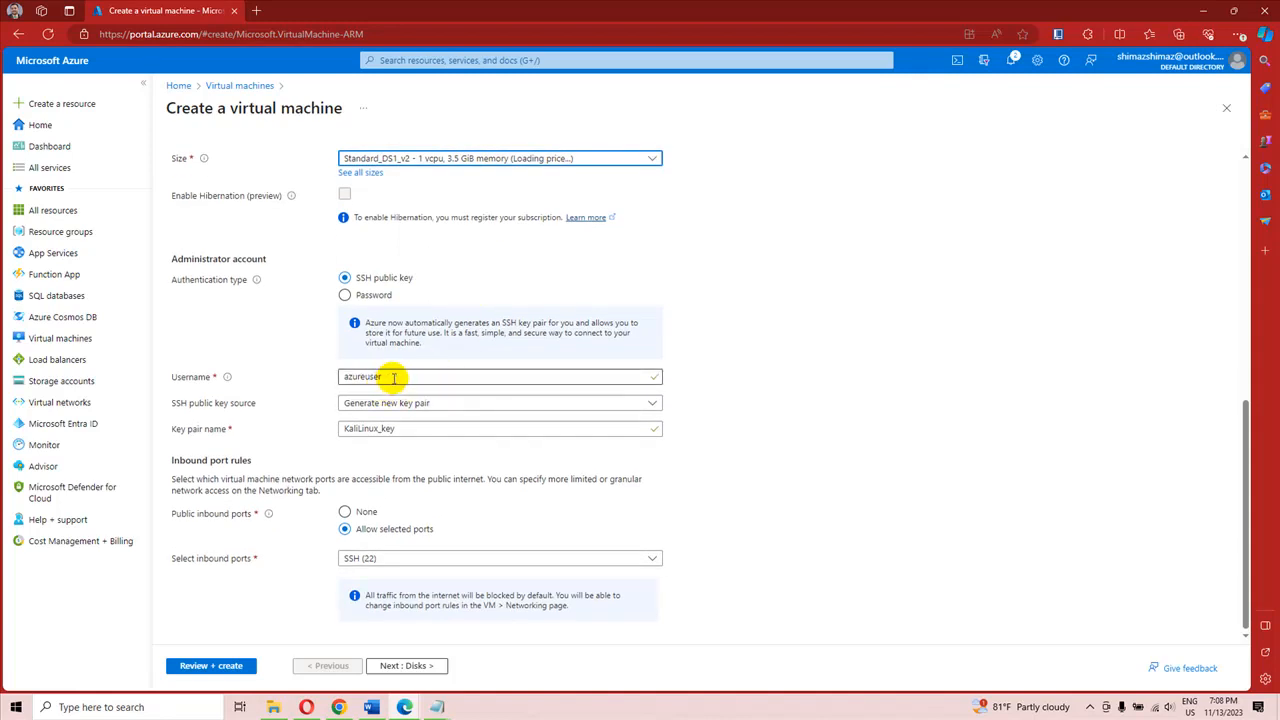
left_click(345, 296)
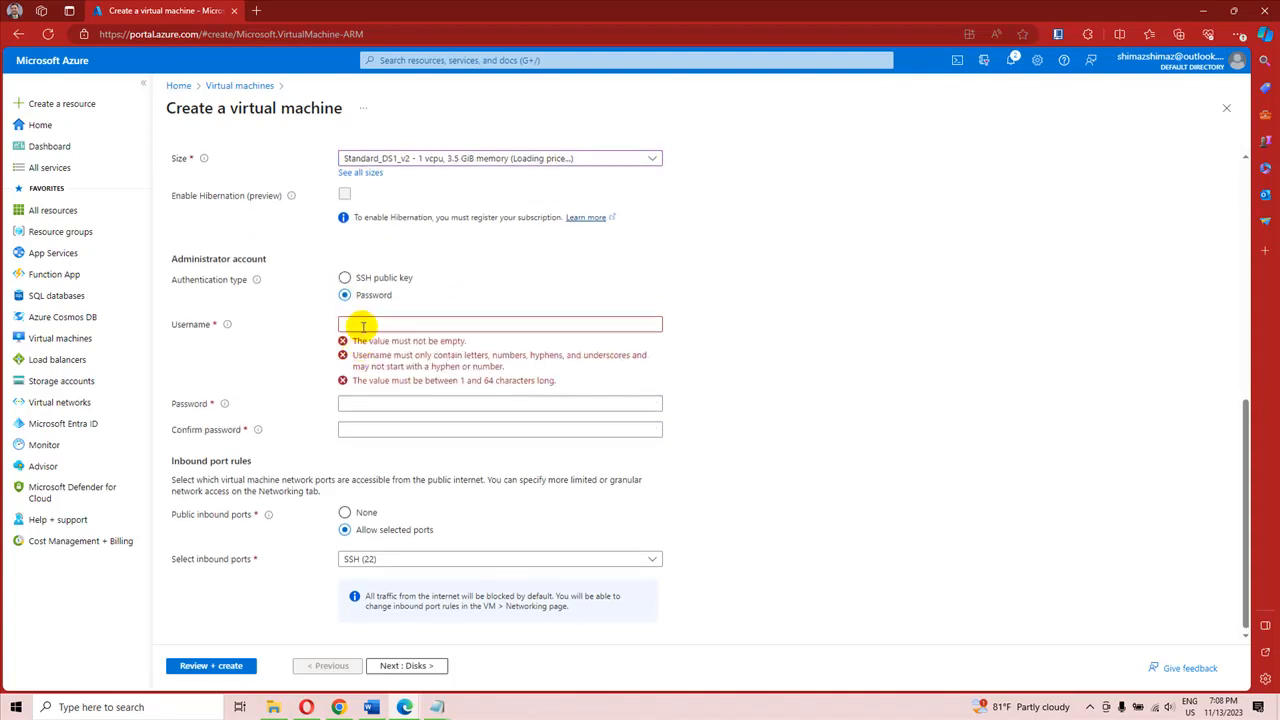
left_click(363, 325)
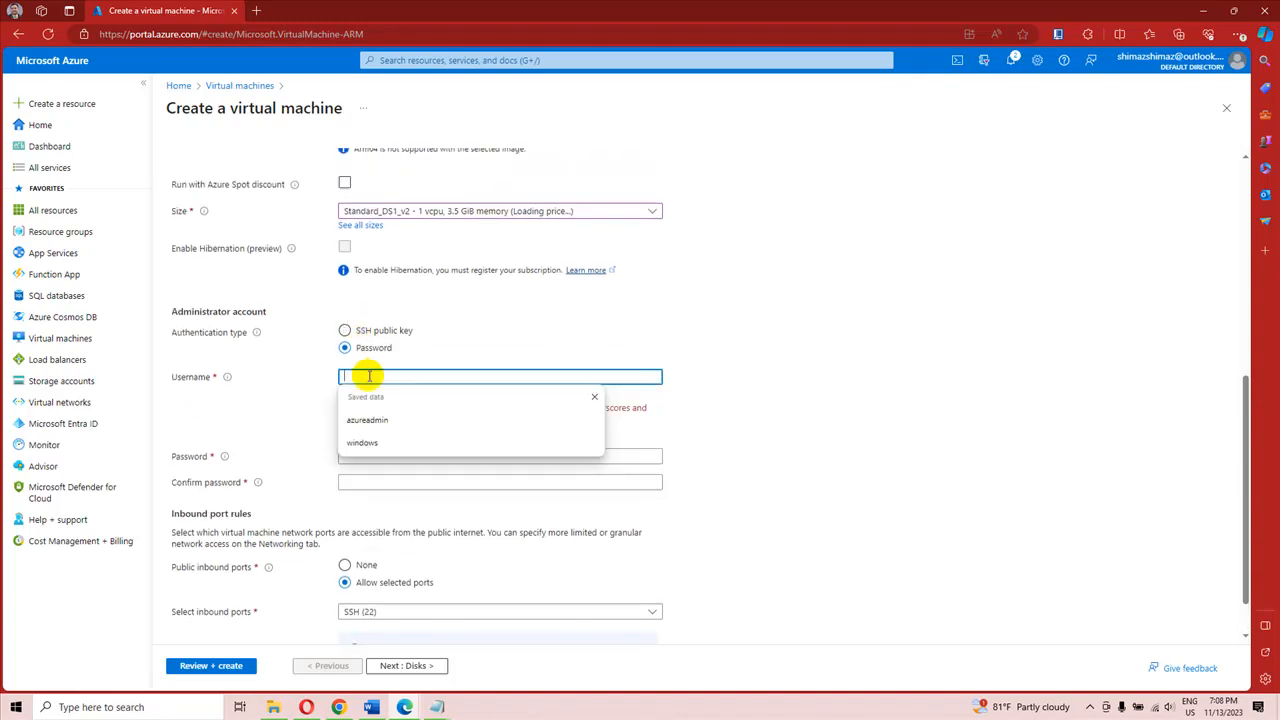
type("azureadmin")
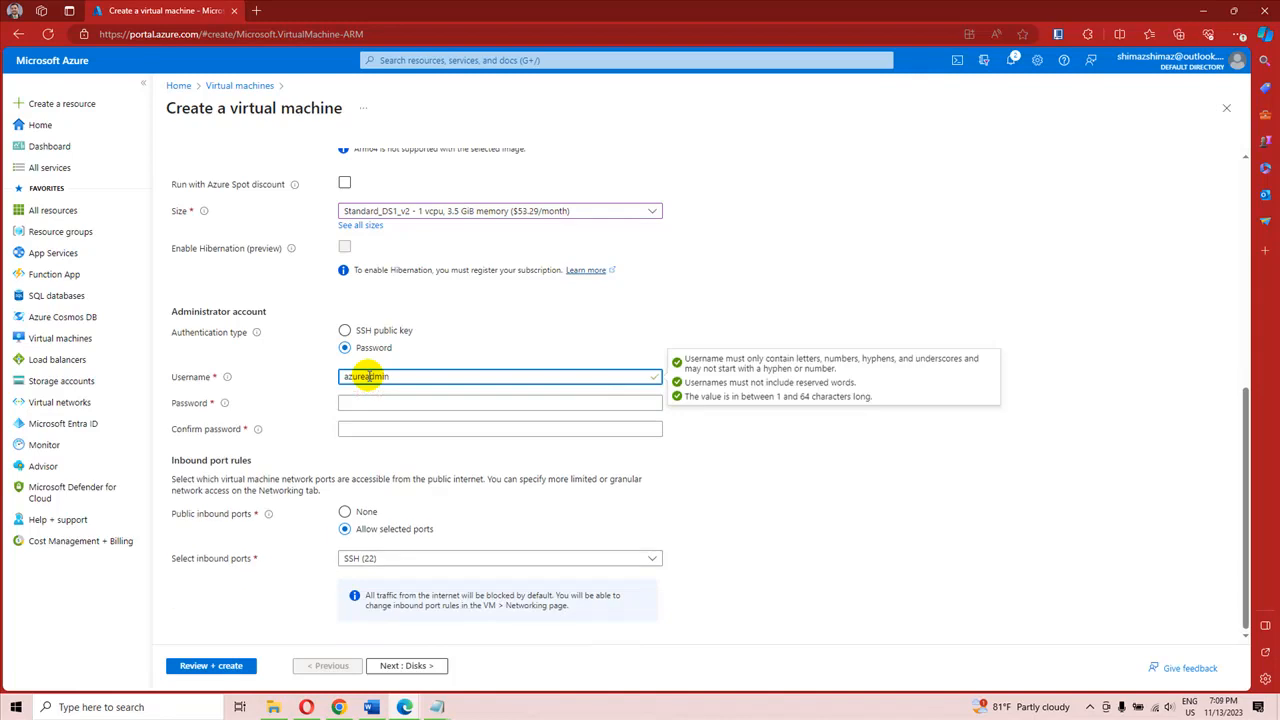
Step: Enter the administrator account password and repeat it in the password confirmation
left_click(375, 401)
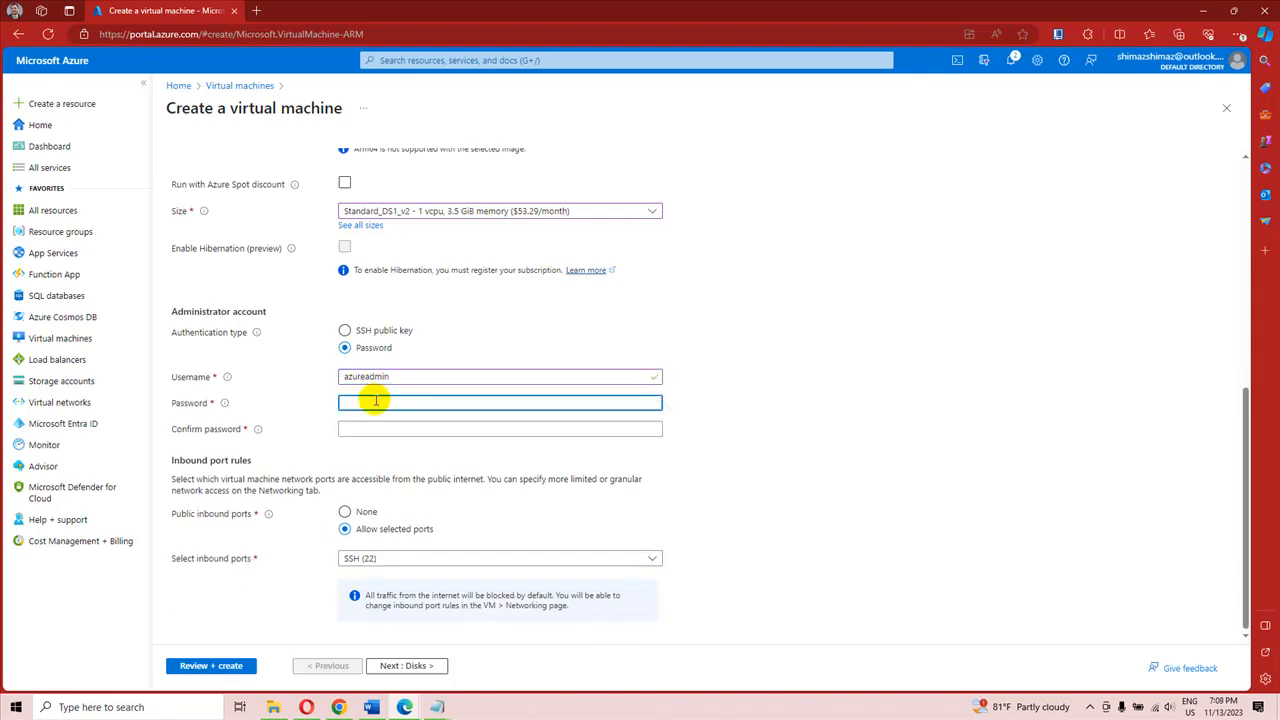
type("••••")
left_click(375, 429)
type("••••")
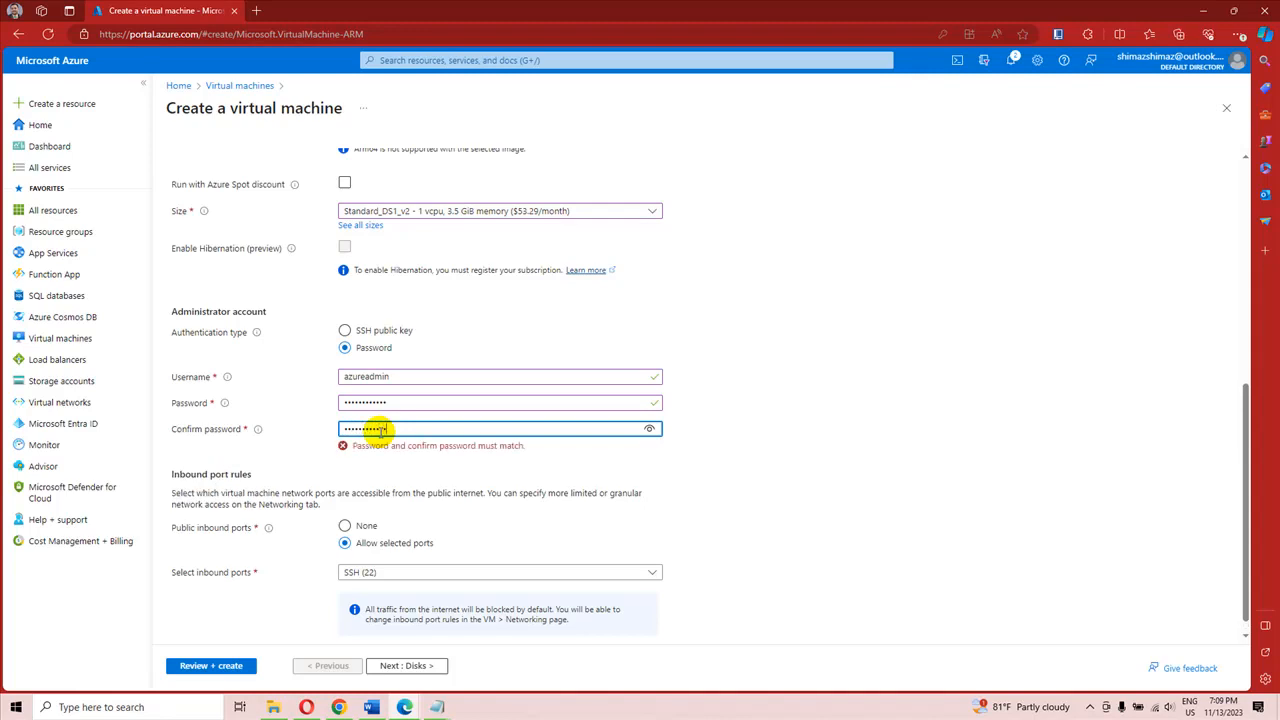
type("•")
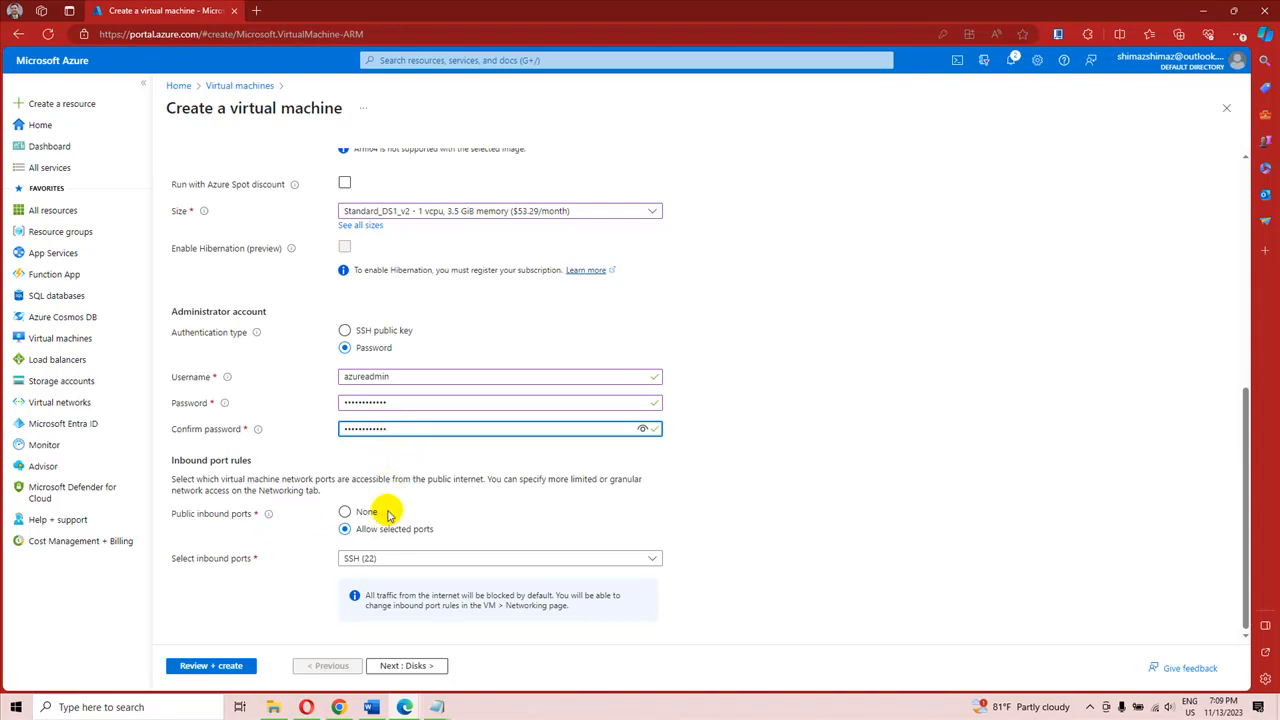
Step: Check the selectable inbound ports and the username and password entries of the administrator account
left_click(386, 559)
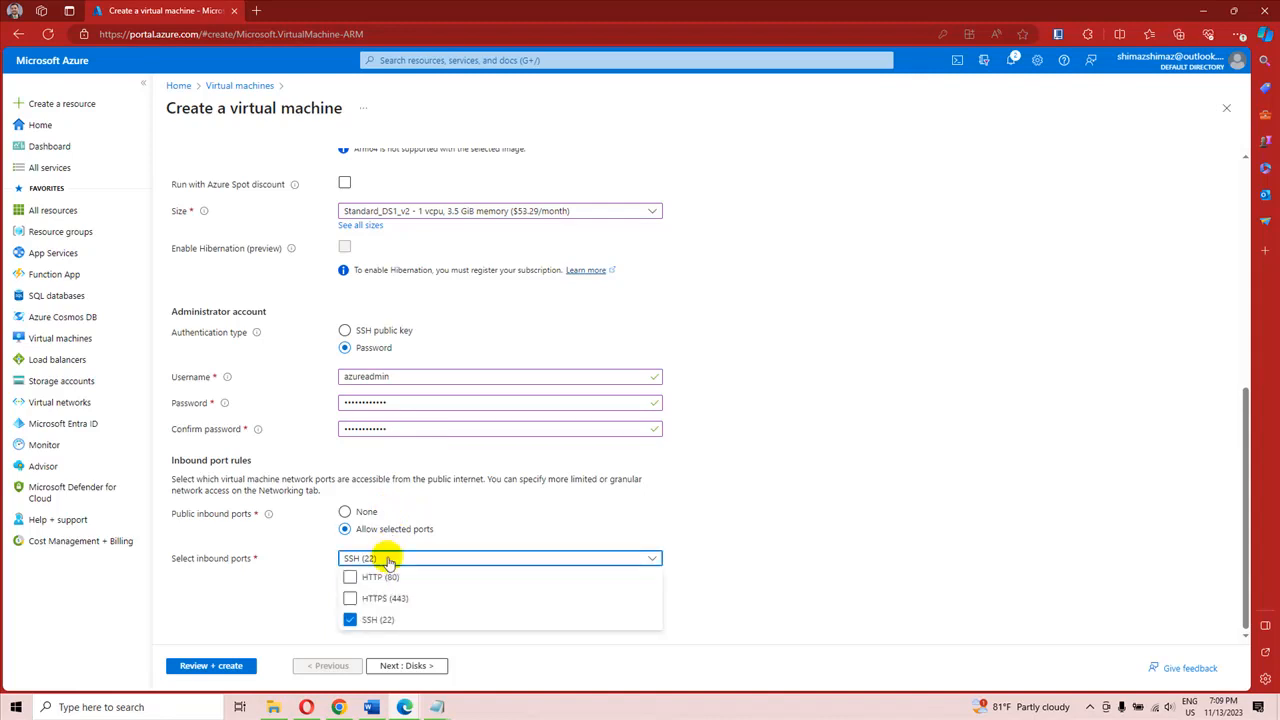
left_click(300, 543)
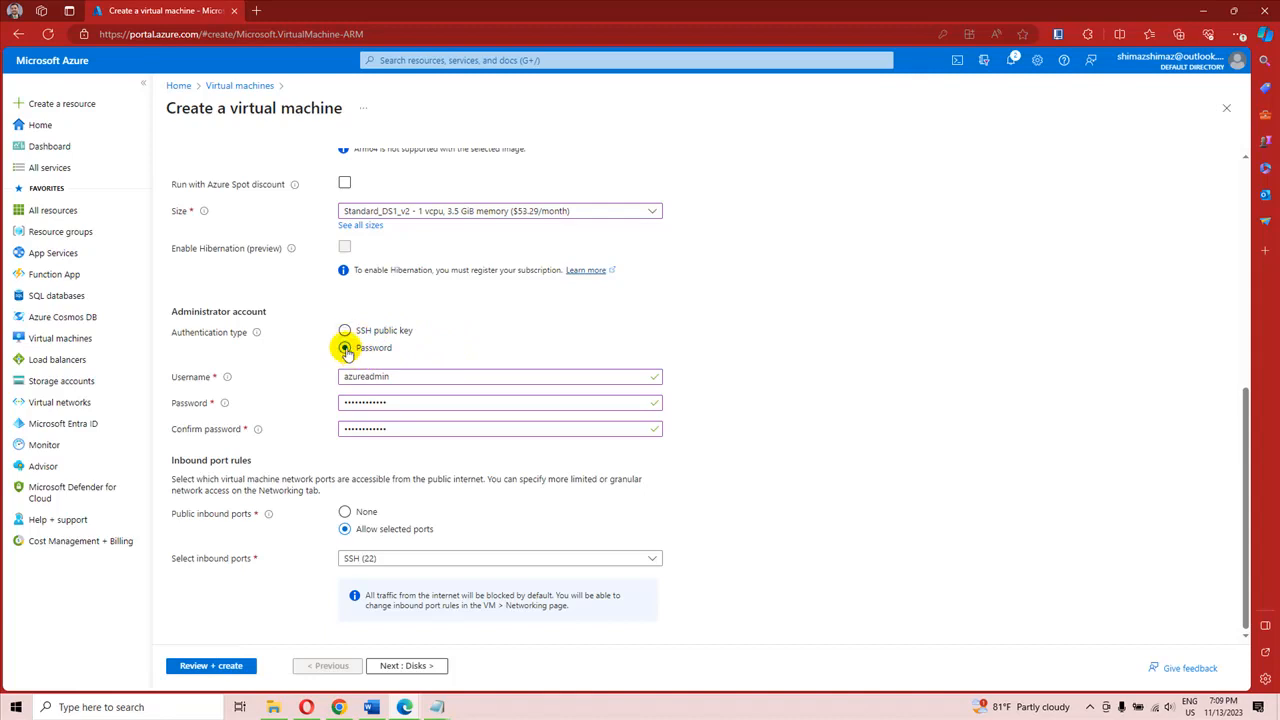
double_click(403, 376)
double_click(400, 400)
double_click(392, 428)
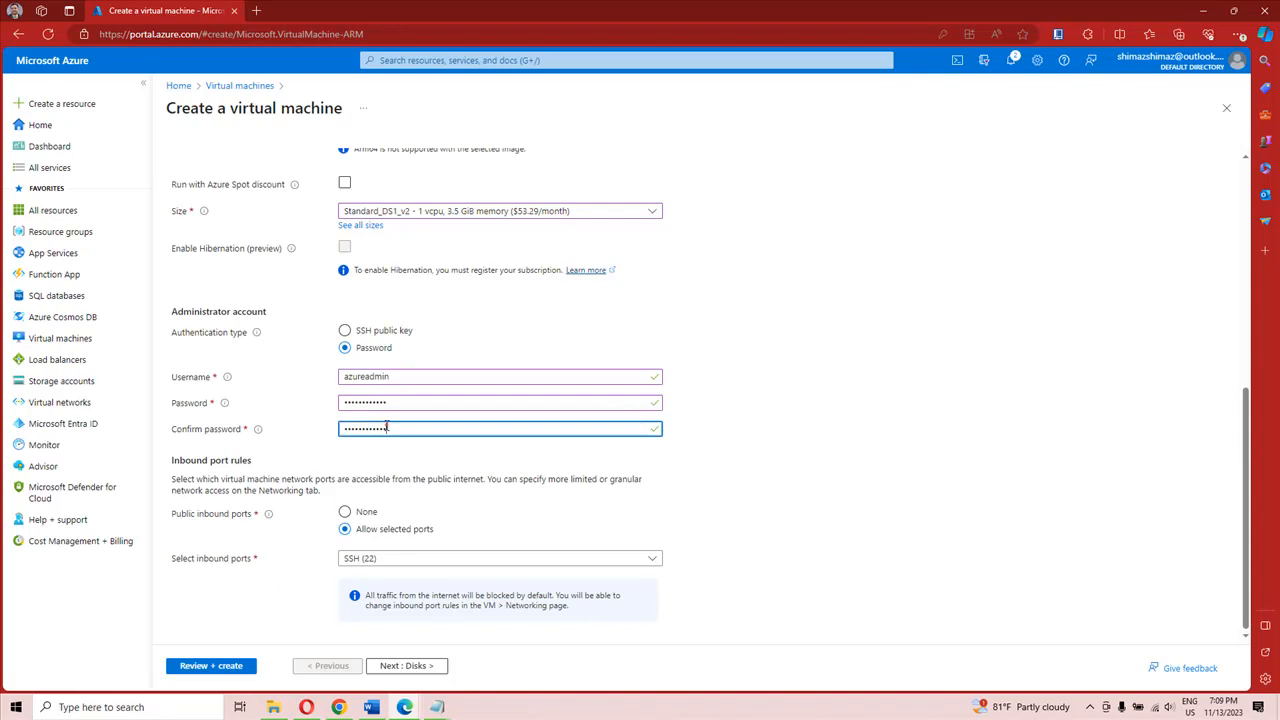
Step: Open a new Notepad window and write down the administrator account password in it
left_click(437, 707)
right_click(437, 707)
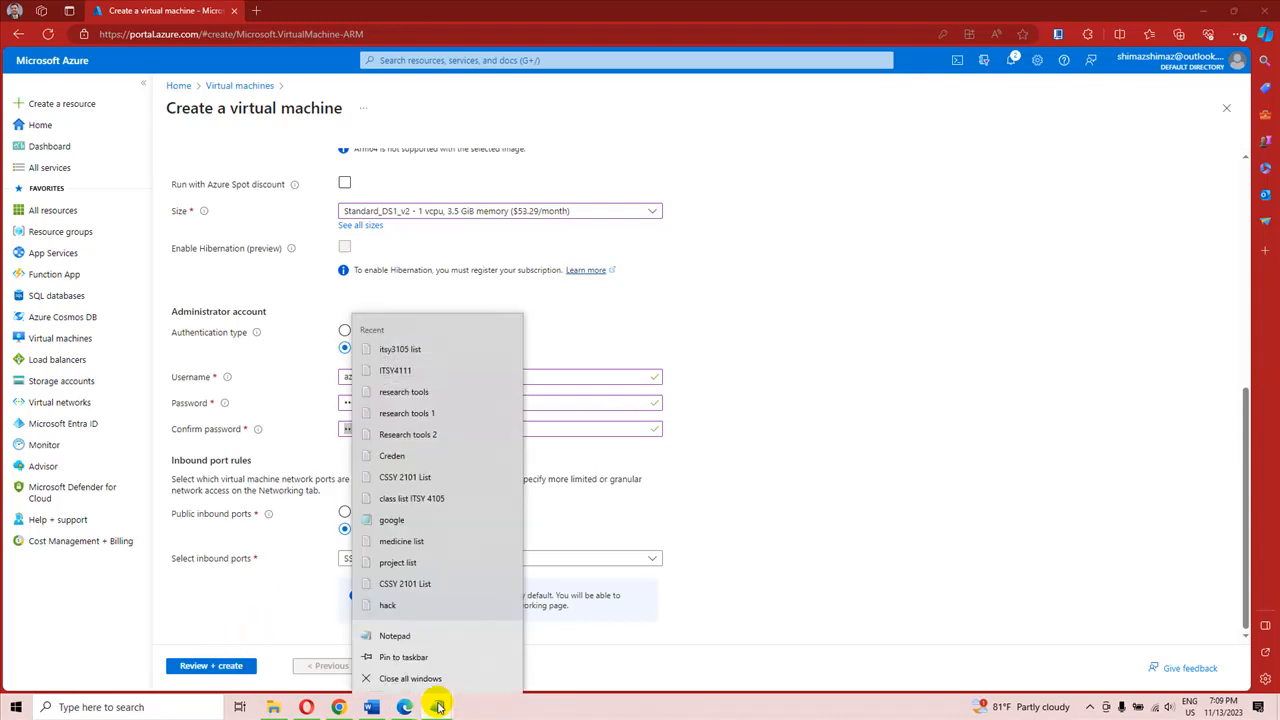
left_click(400, 636)
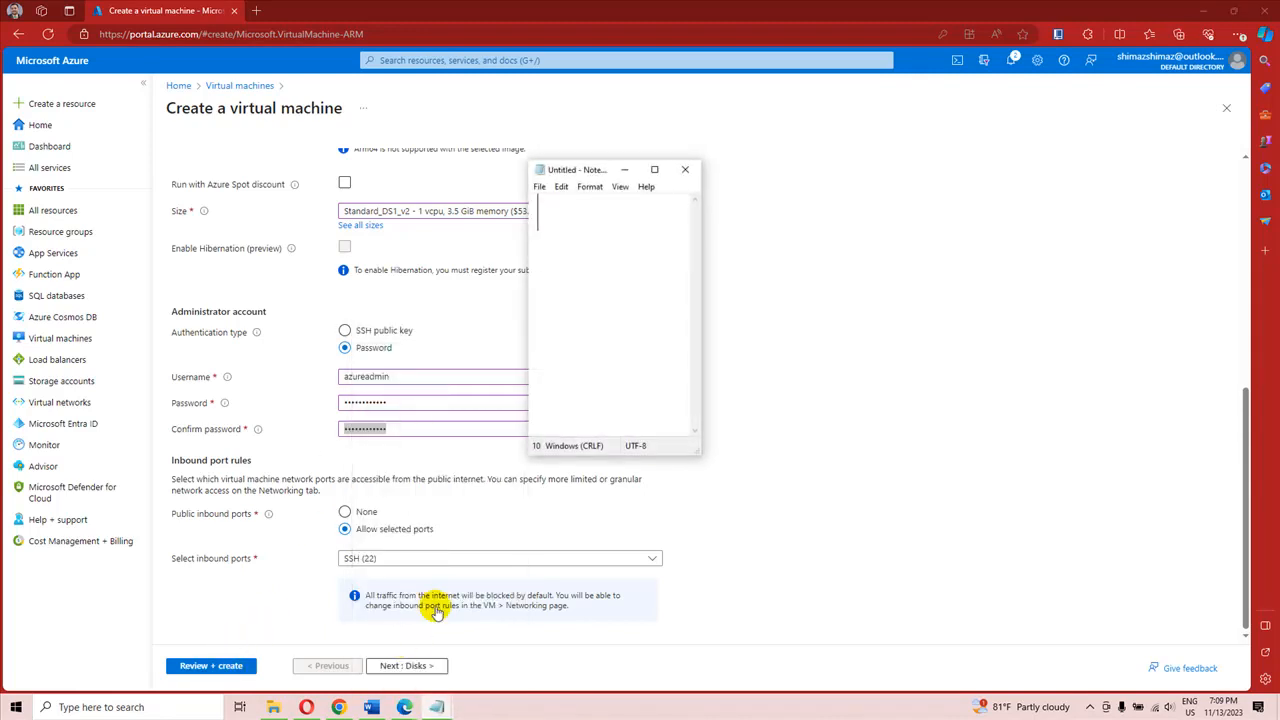
left_click(654, 169)
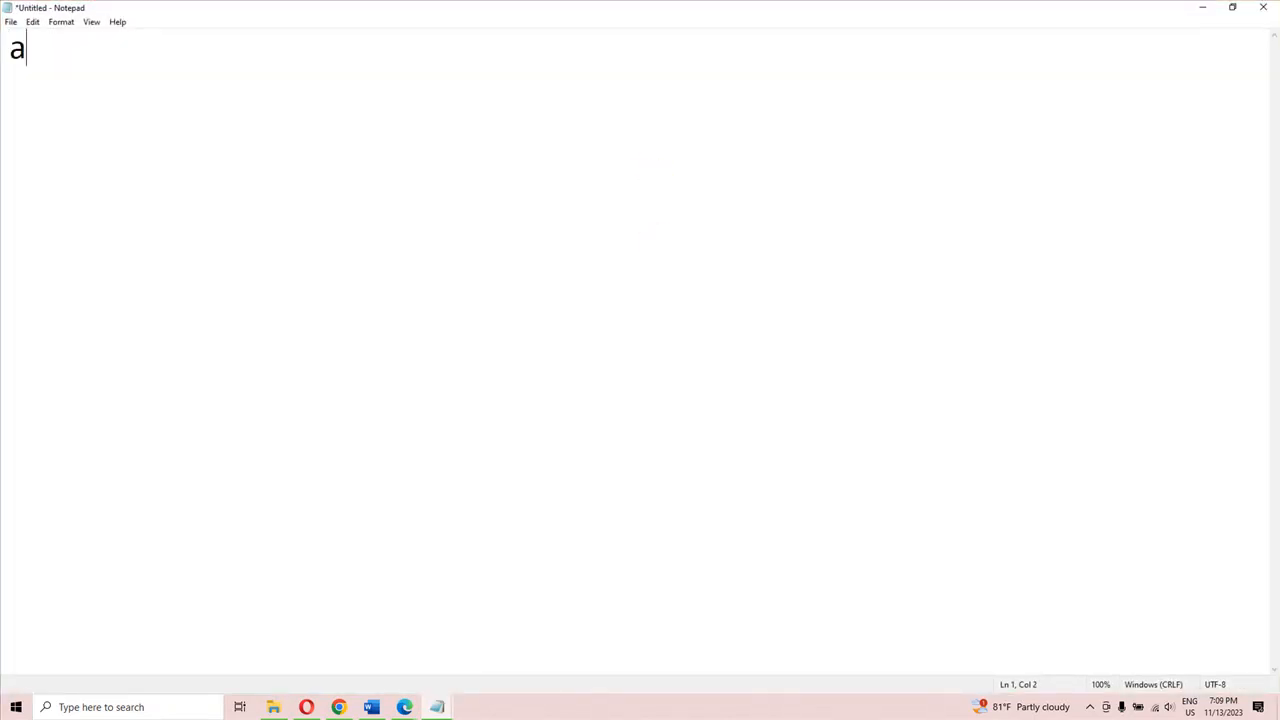
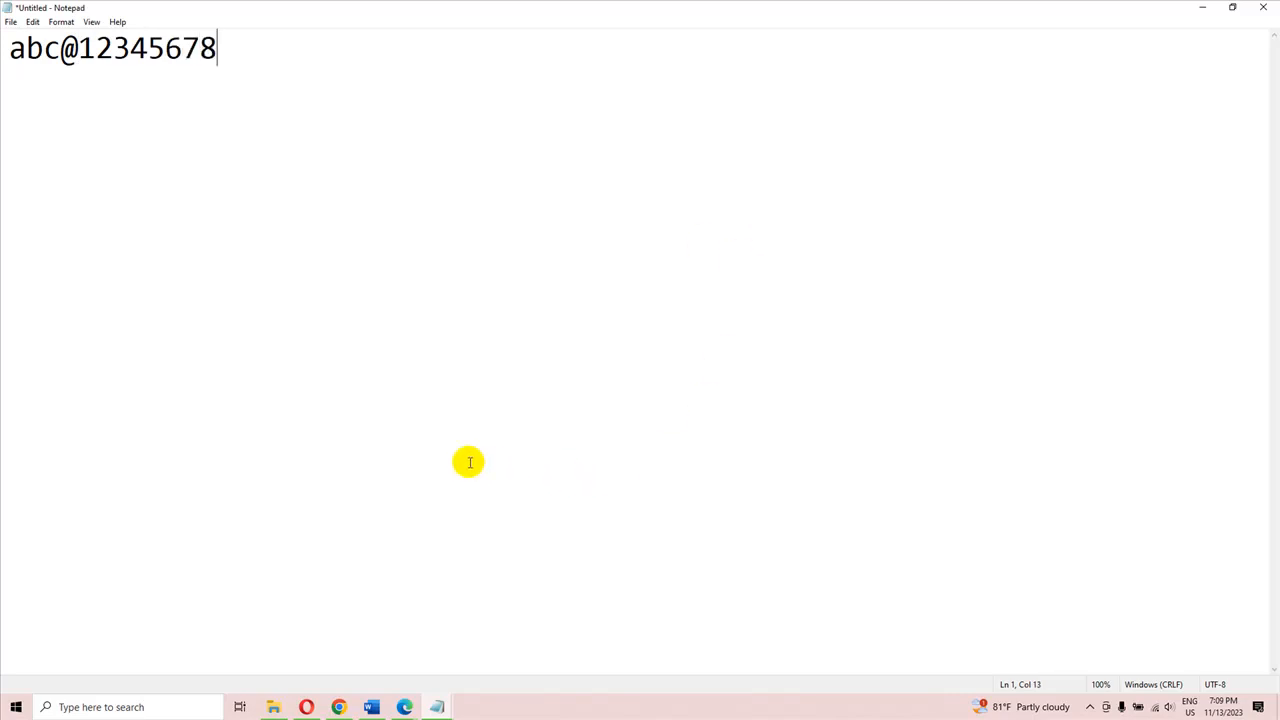
Step: Switch back to the Azure portal, validate the virtual machine configuration and start its creation
mouse_move(403, 710)
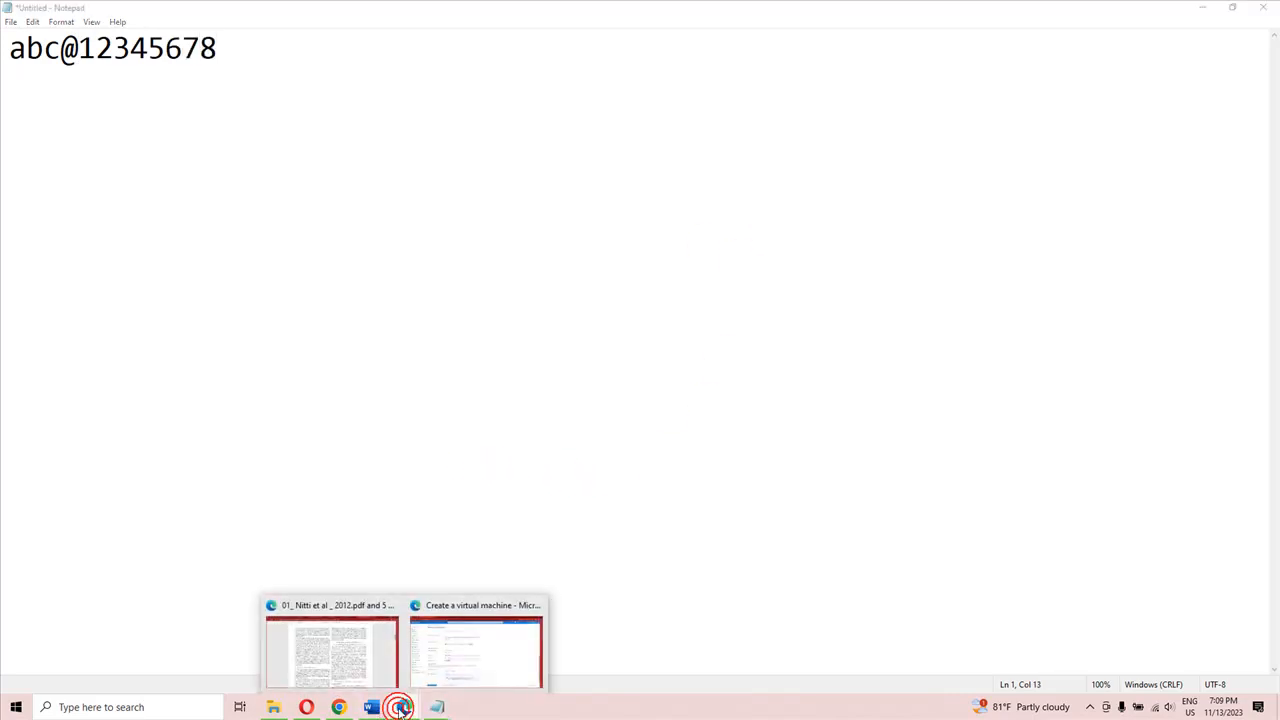
left_click(477, 660)
left_click(243, 665)
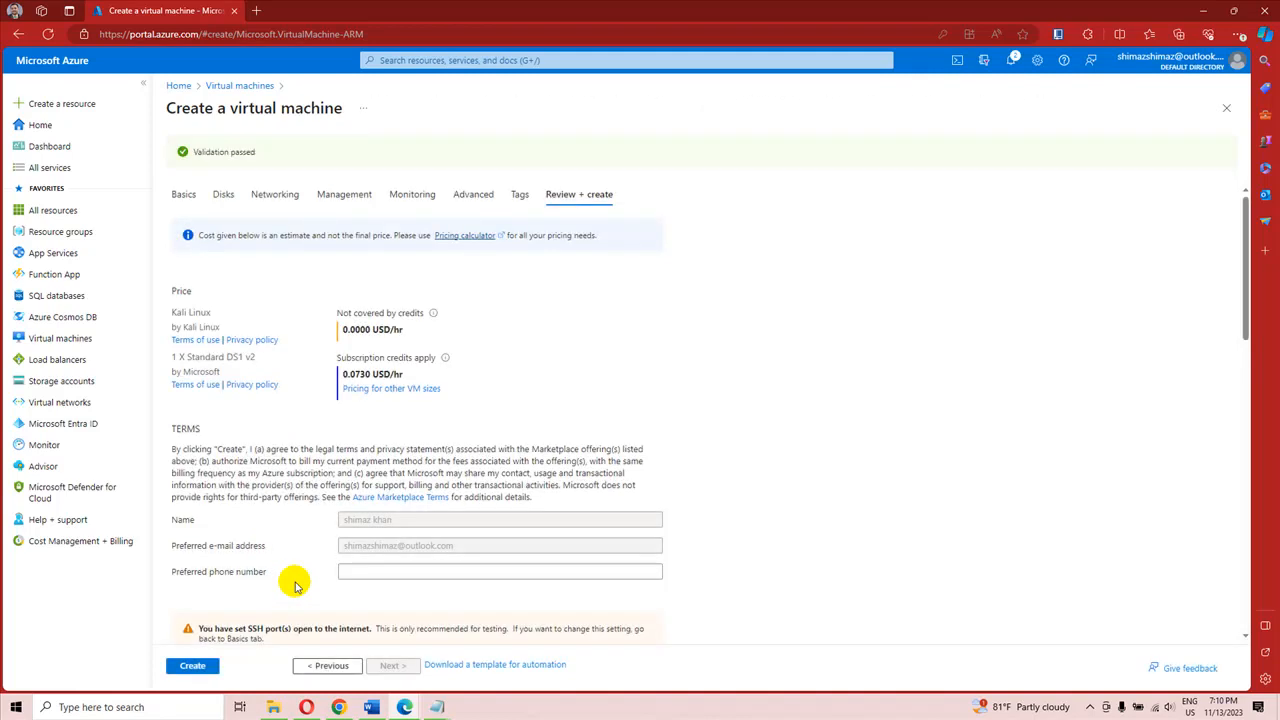
left_click(191, 668)
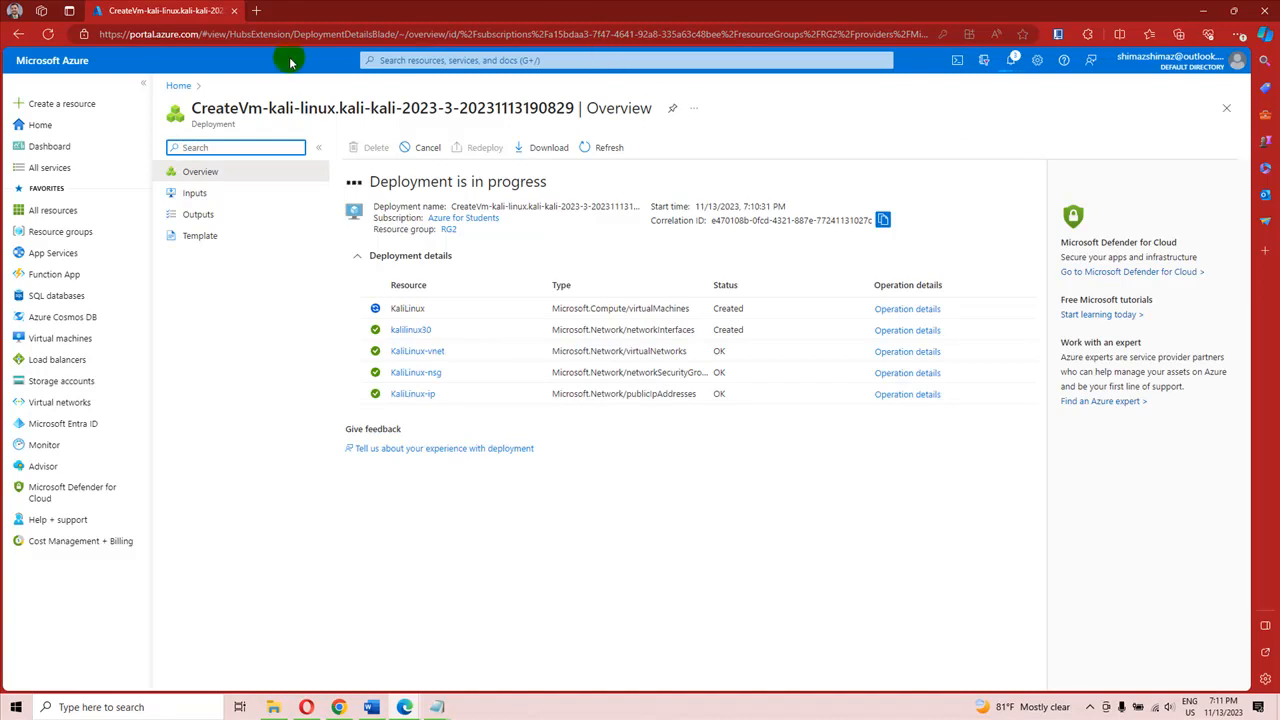
Step: Search Google for the PuTTY download in a new browser tab and open the putty.org page
left_click(256, 11)
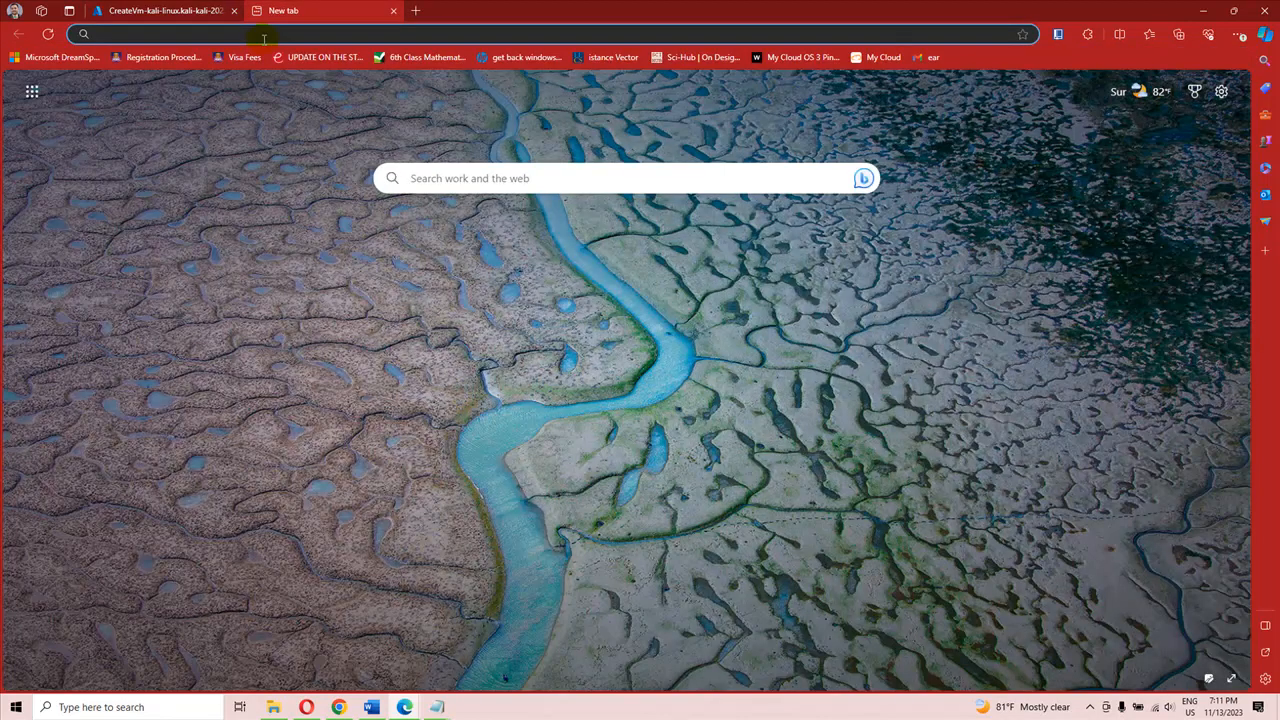
left_click(264, 36)
type("goo")
key("Return")
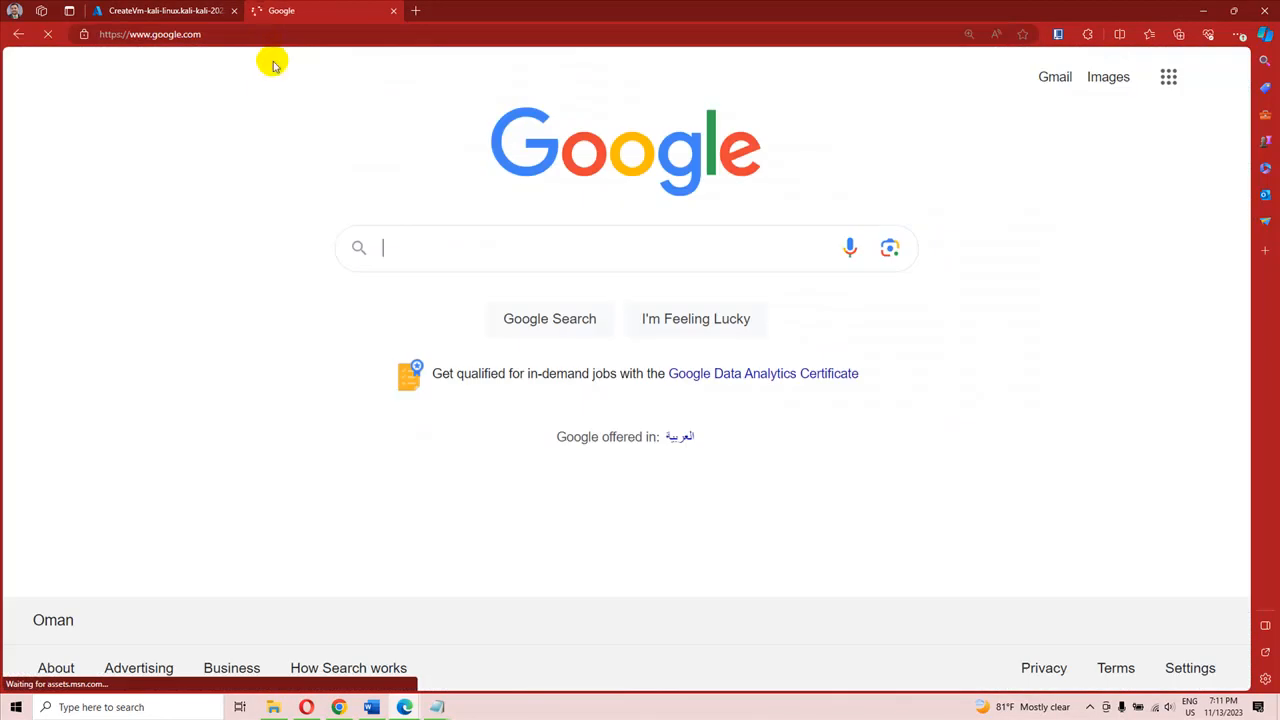
left_click(390, 246)
type("p")
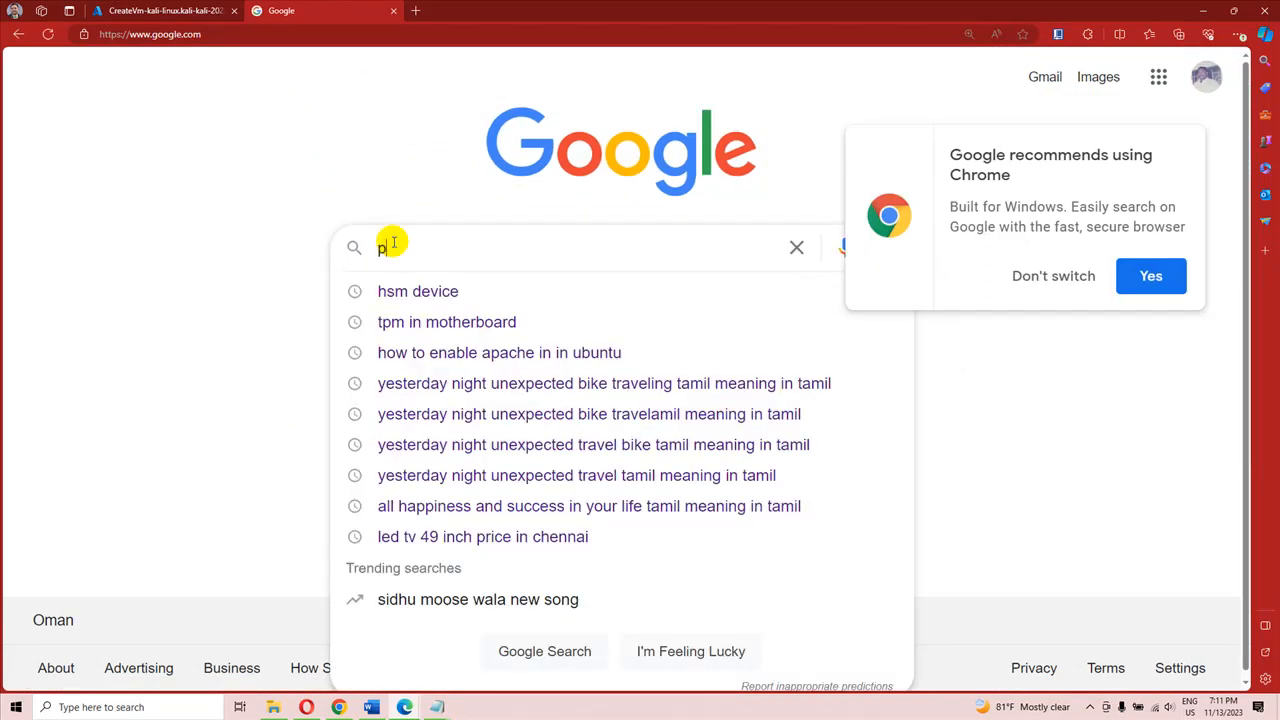
type("utty")
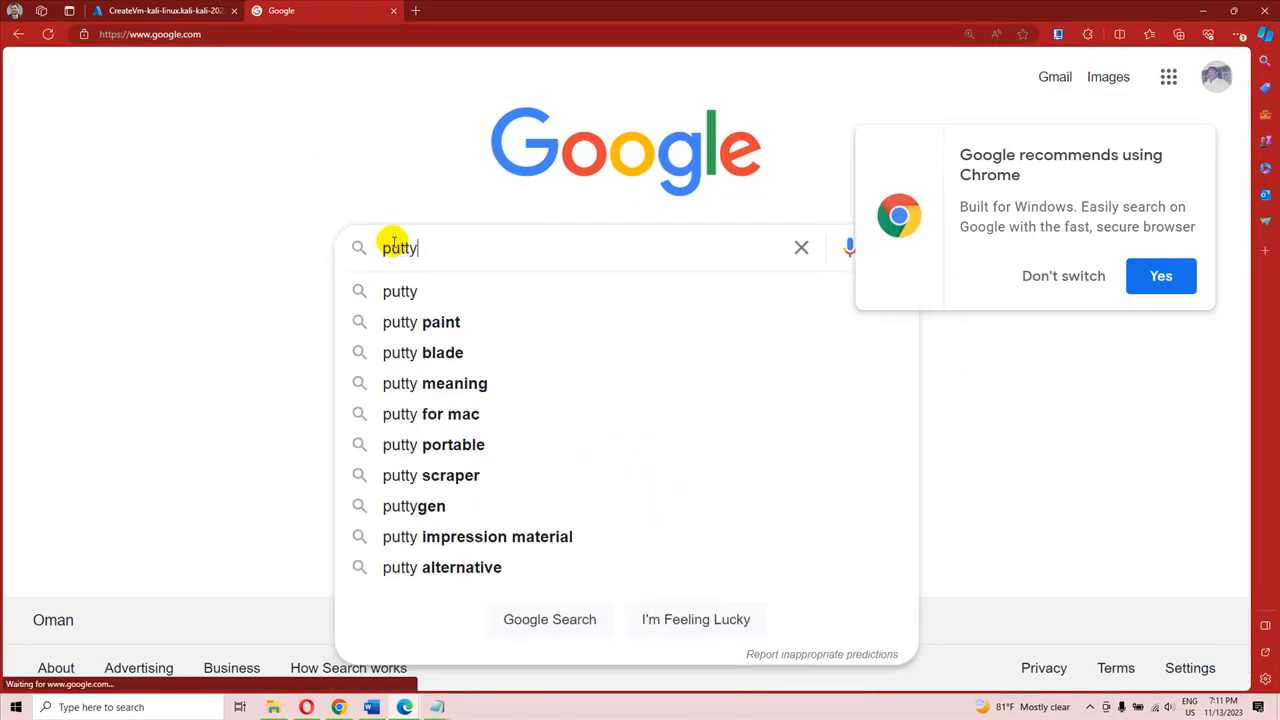
type(" donwload")
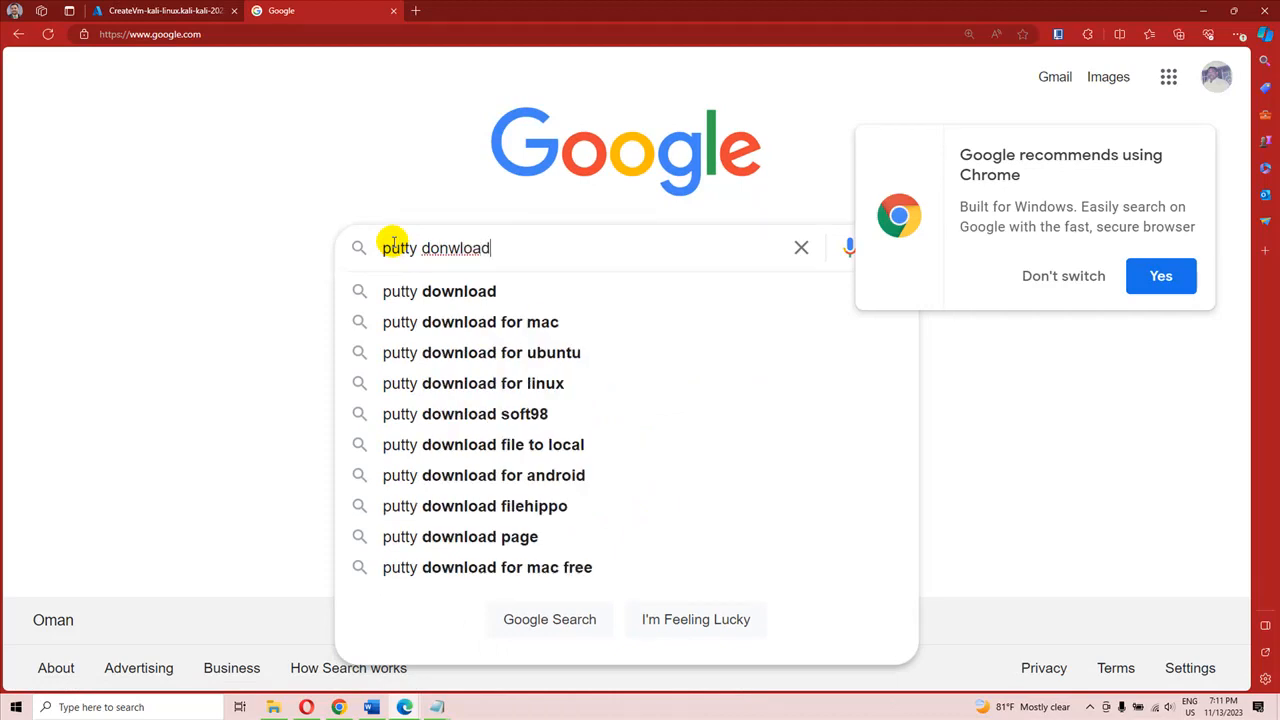
key("Return")
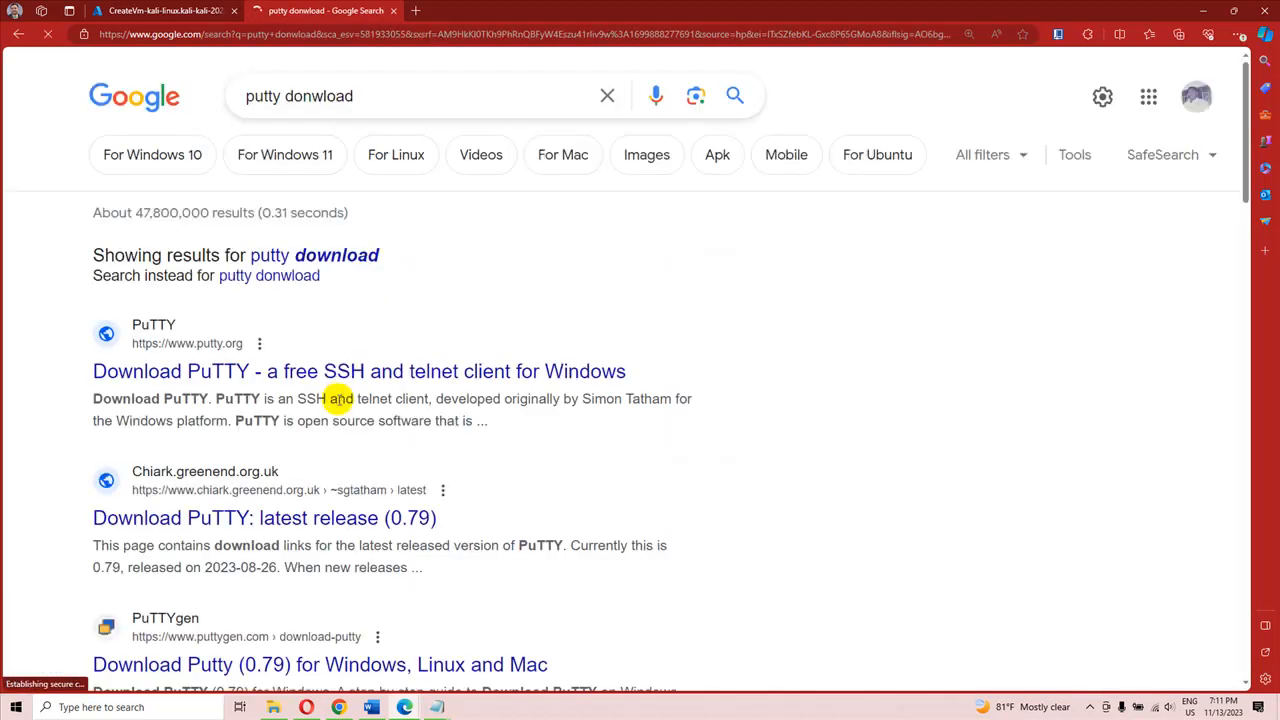
left_click(299, 375)
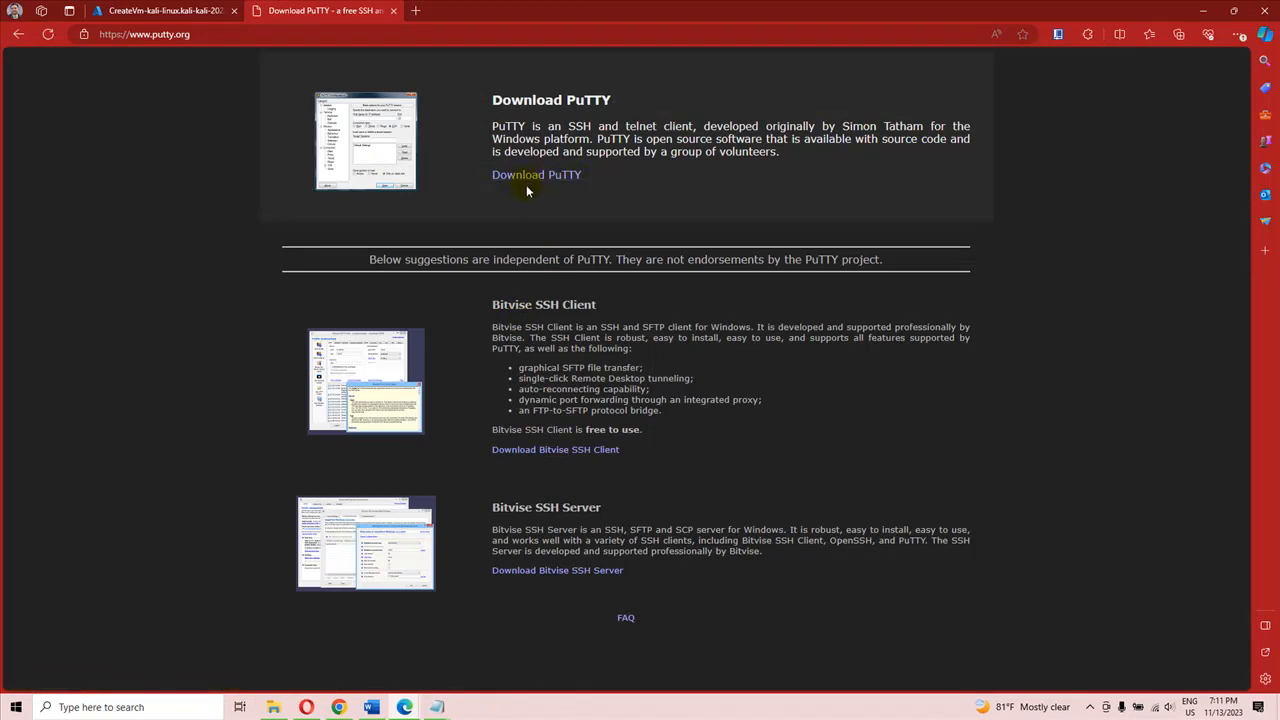
Step: Launch the installed PuTTY application and move its configuration window aside
left_click(155, 710)
type("putty")
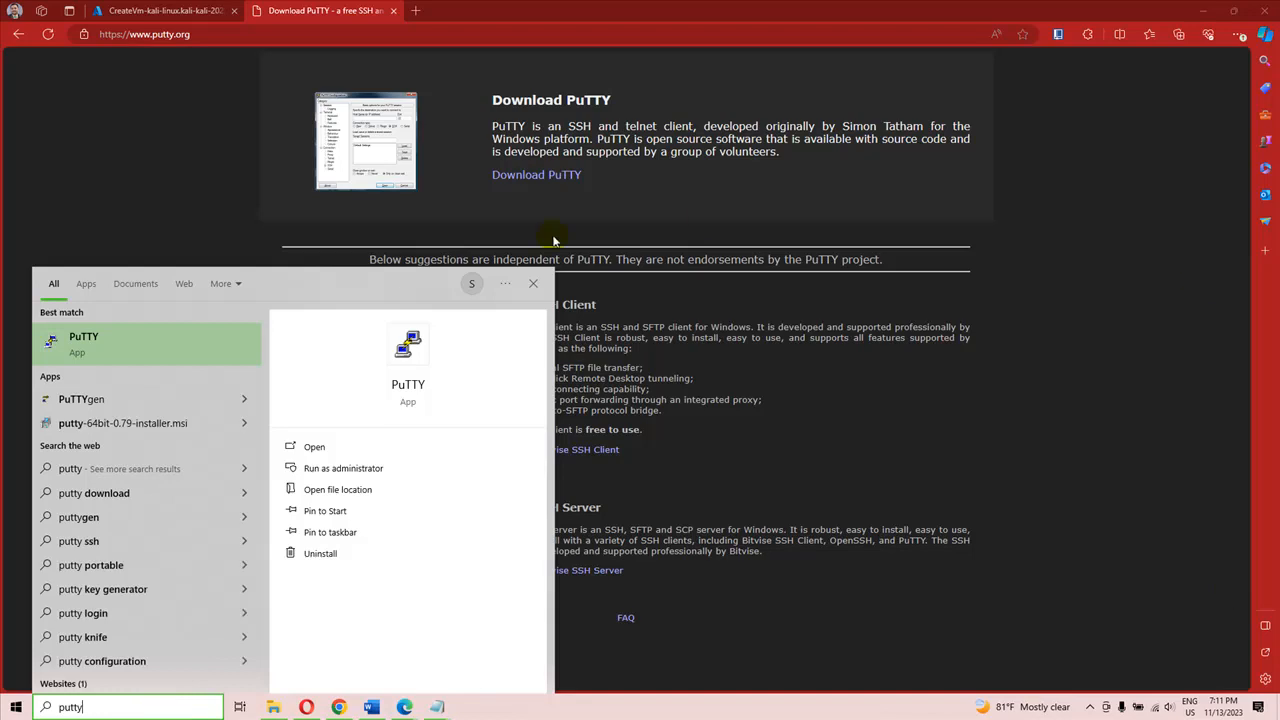
left_click(181, 338)
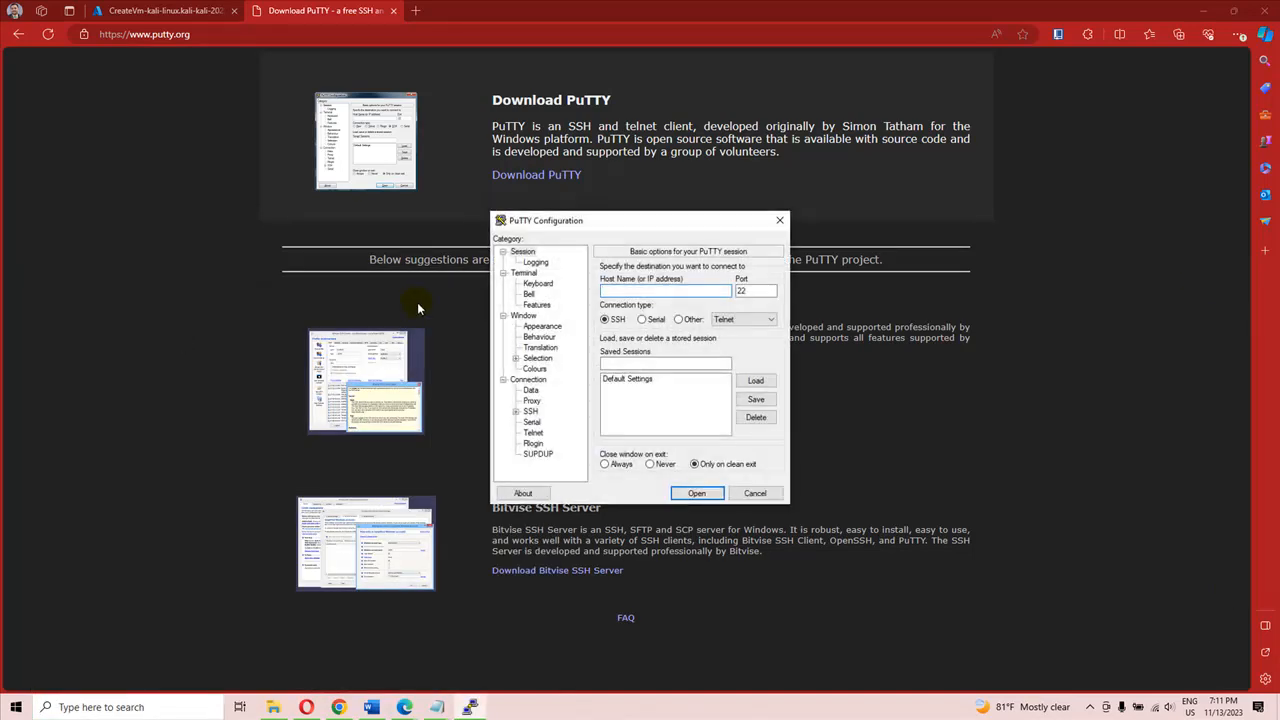
left_click_drag(723, 221, 830, 226)
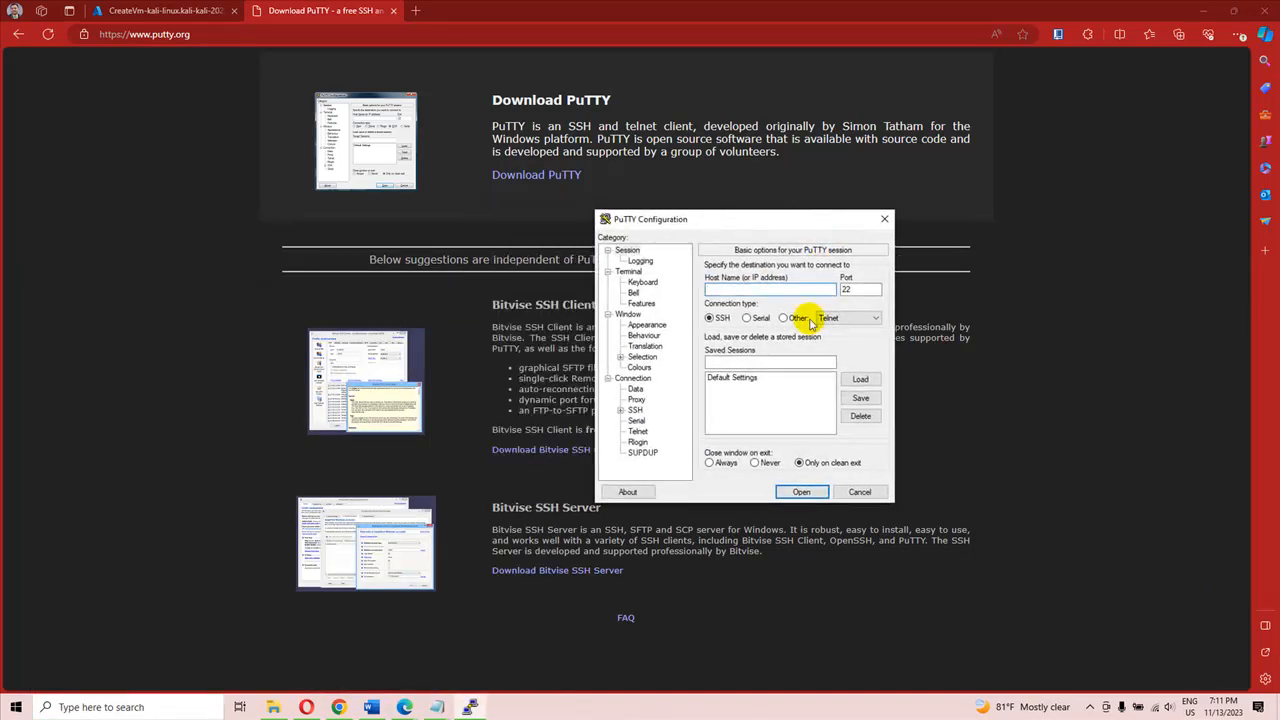
Step: Go to the deployed KaliLinux resource in the Azure portal and copy its public IP address
left_click(165, 10)
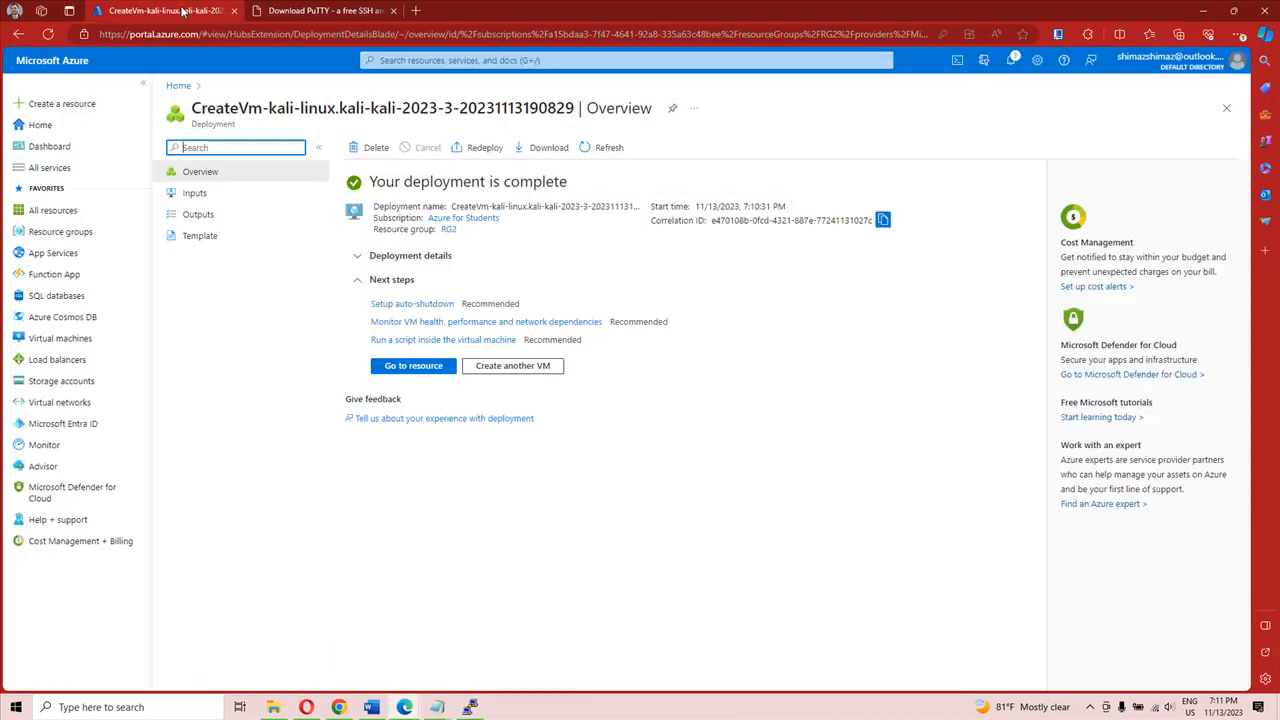
left_click(411, 367)
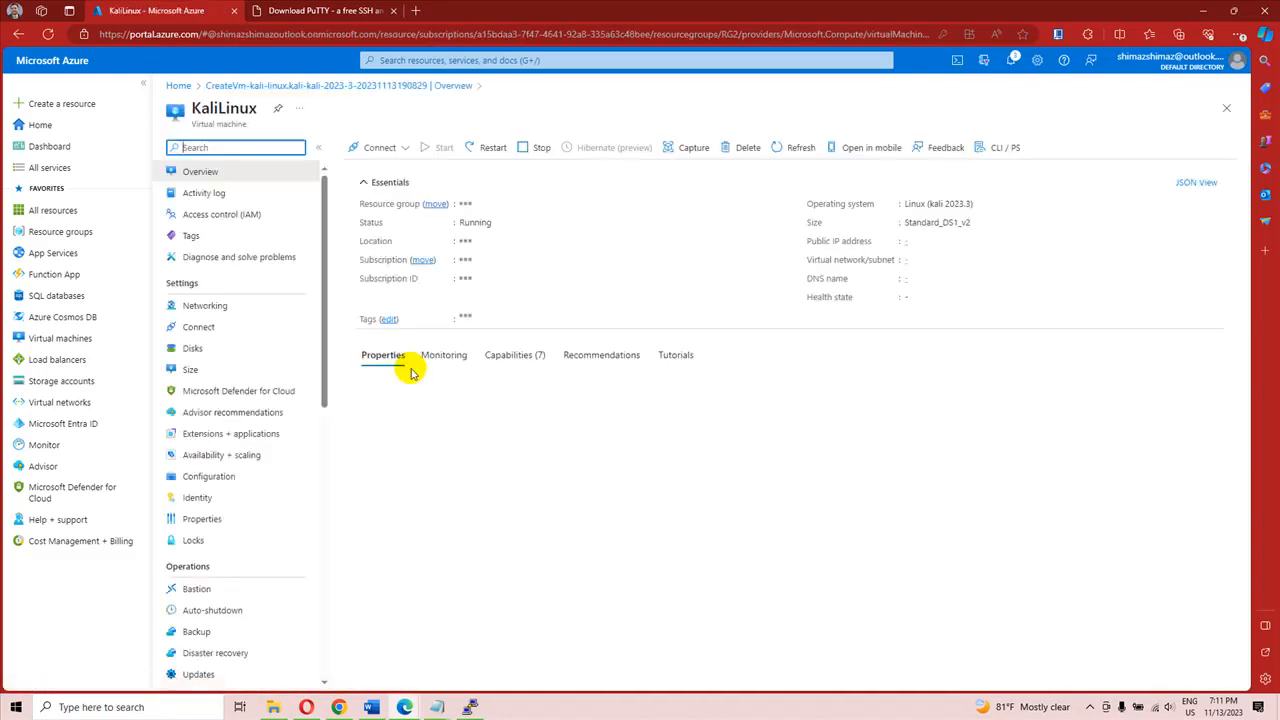
scroll(905, 362, "down", 3)
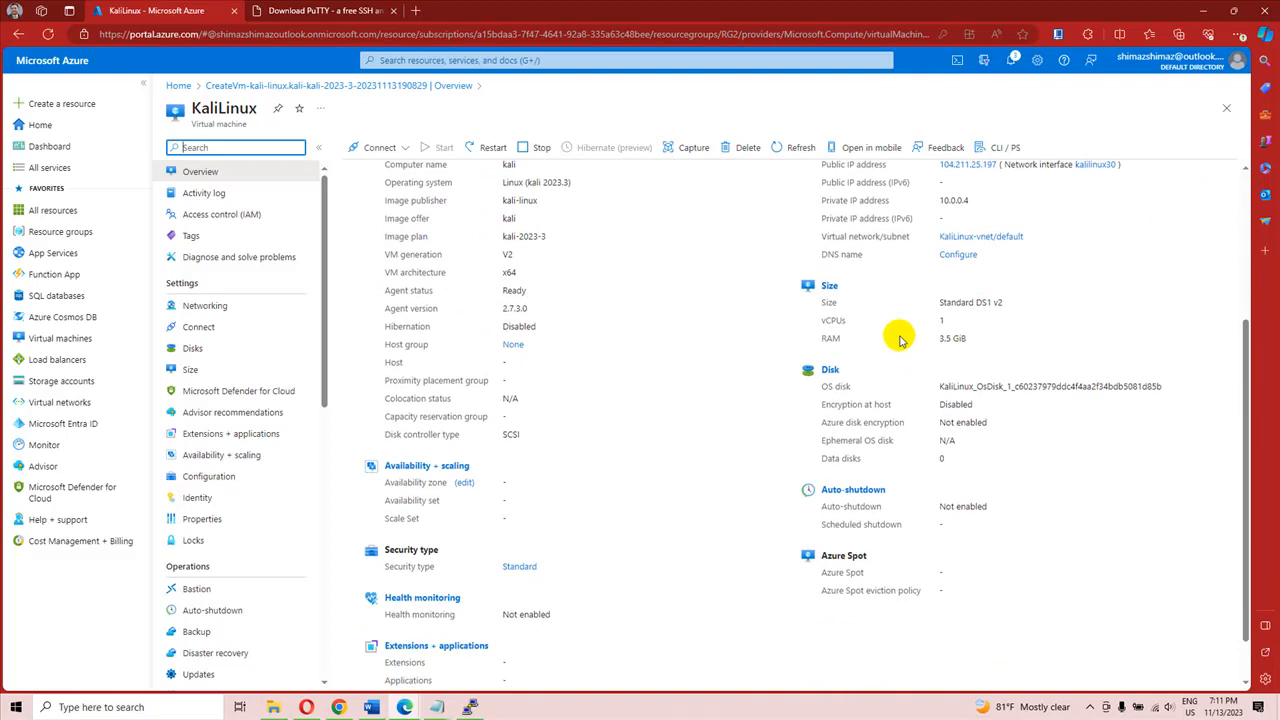
scroll(891, 262, "up", 1)
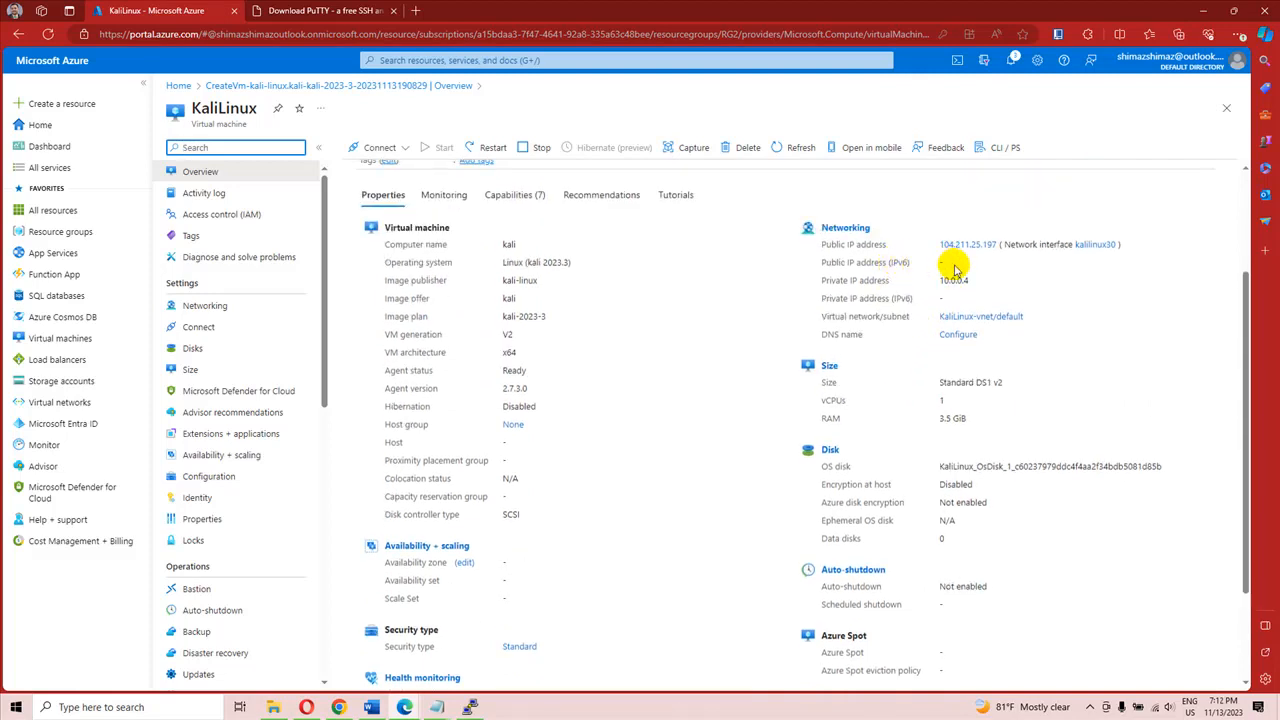
left_click_drag(938, 248, 998, 249)
right_click(998, 249)
left_click(1018, 389)
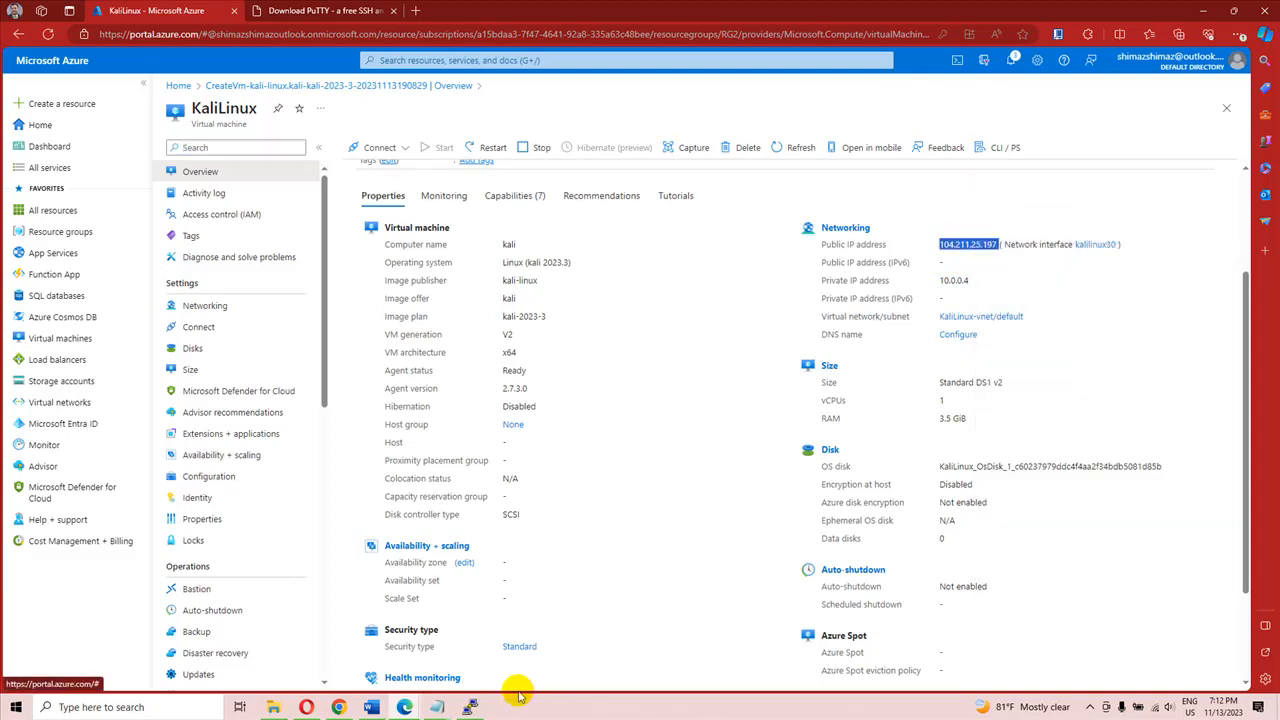
Step: Switch to Notepad and paste the public IP address 104.211.25.197 a few lines below the existing text
mouse_move(437, 707)
left_click(628, 633)
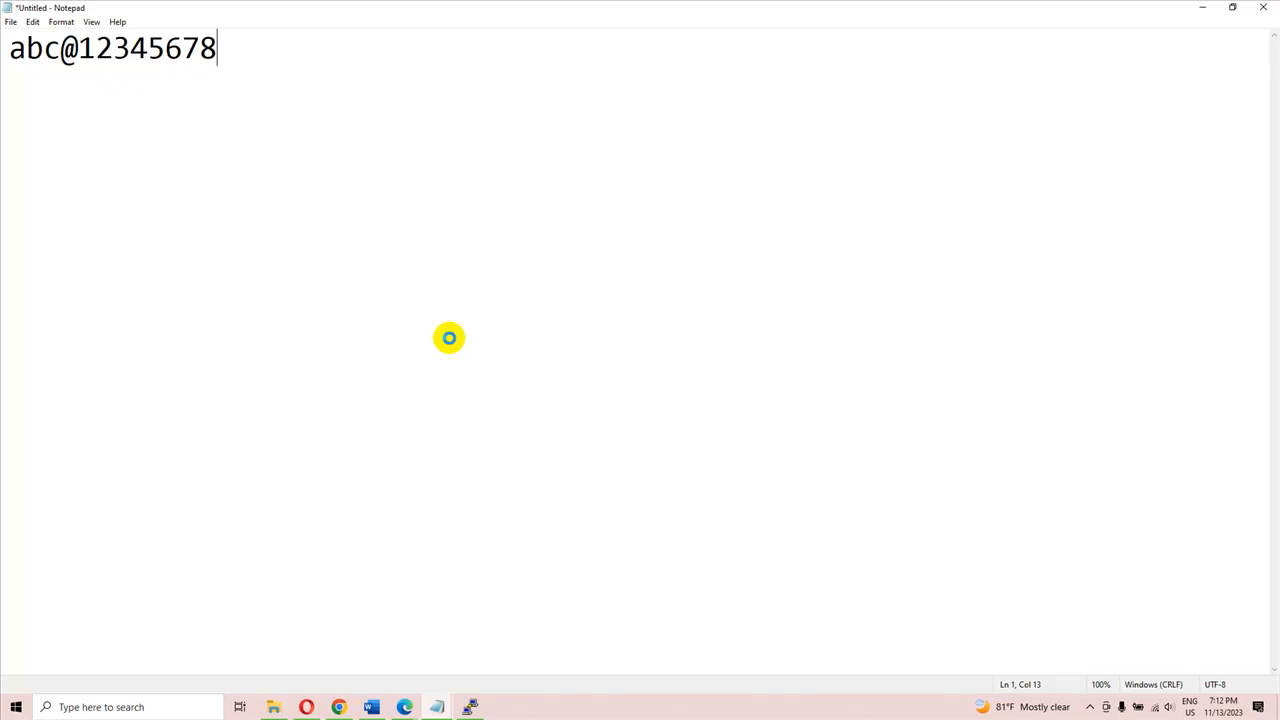
key("ctrl+v")
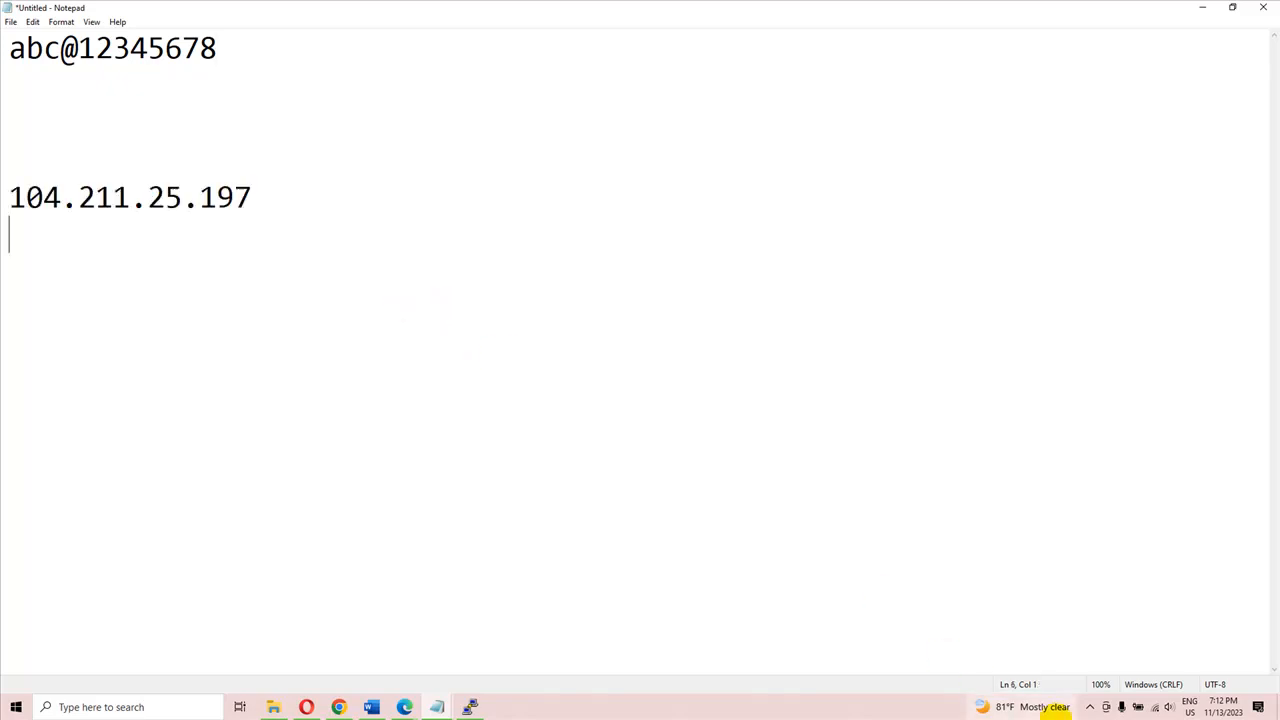
left_click(1090, 707)
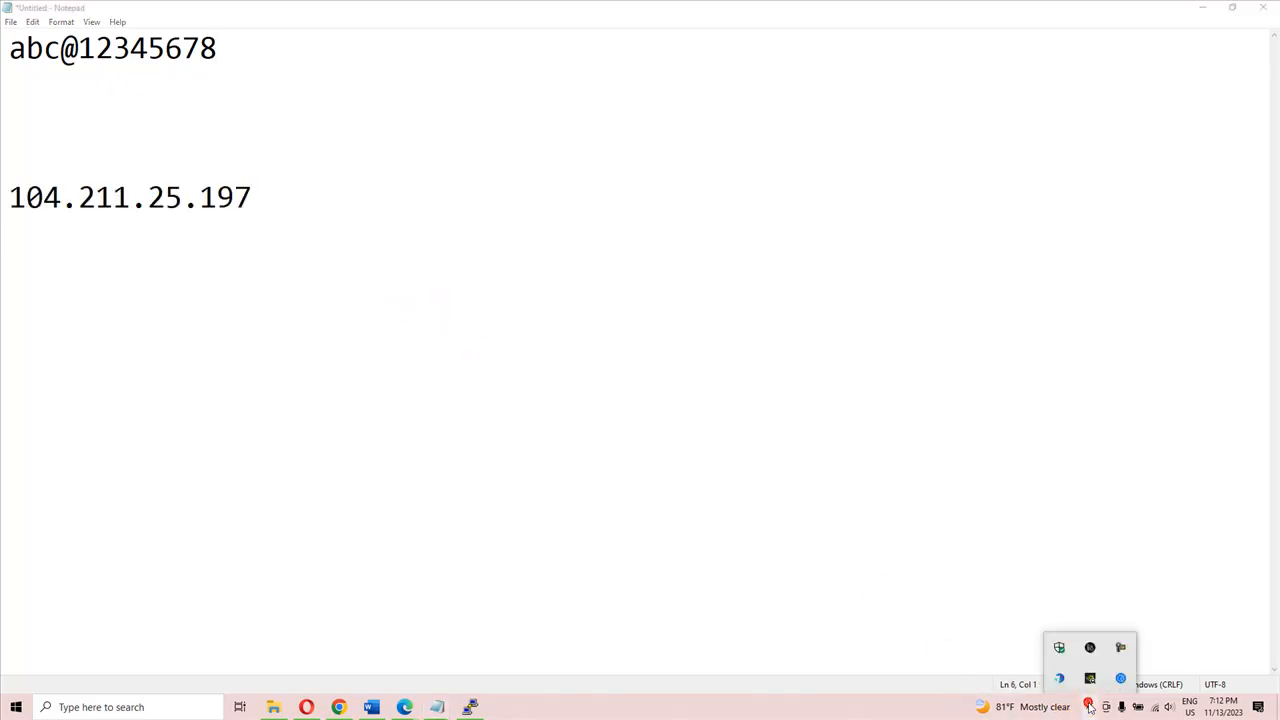
left_click(1090, 678)
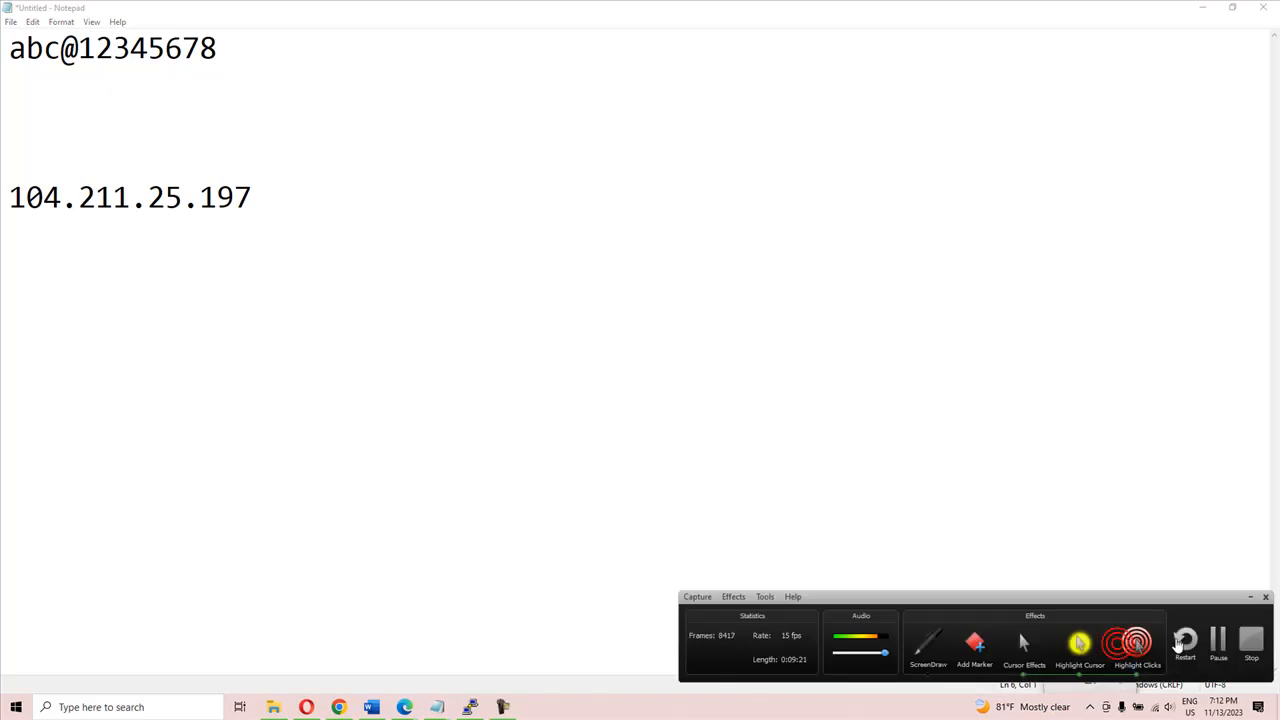
left_click(1218, 637)
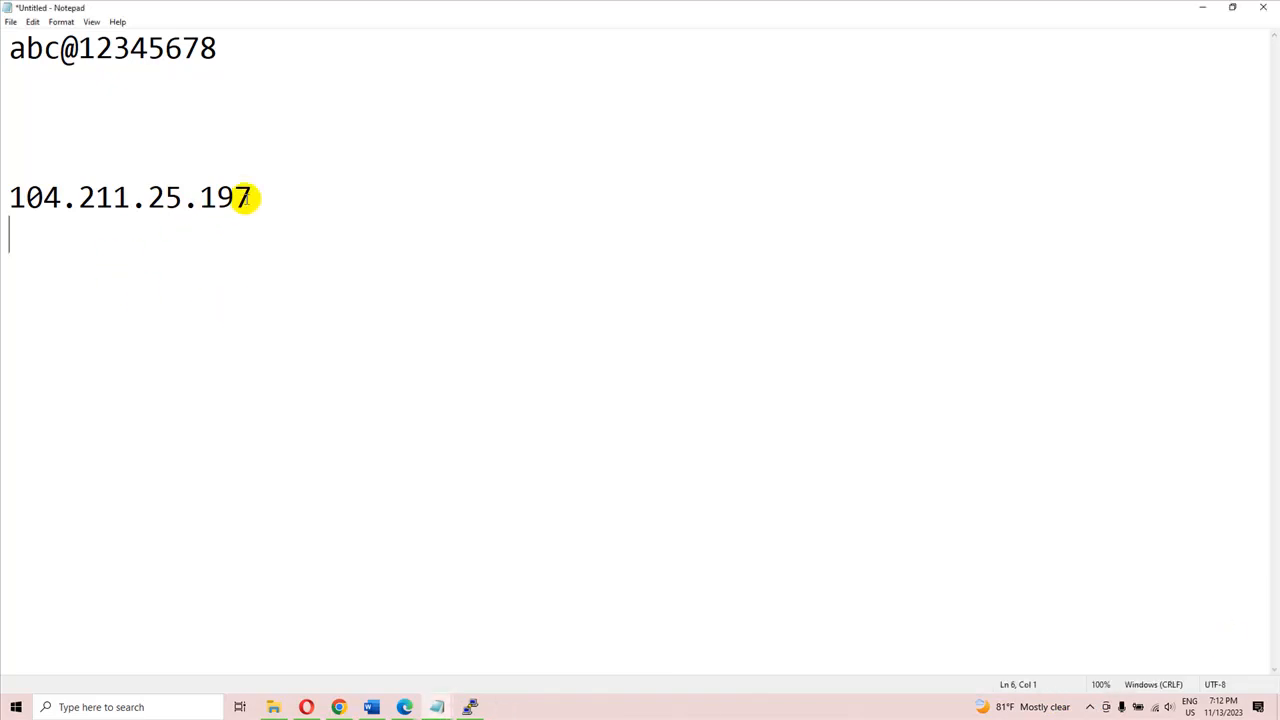
Step: Copy the noted IP address into PuTTY as the host name, then connect over SSH on port 22, accepting the server's host key
left_click_drag(254, 196, 8, 196)
right_click(50, 200)
left_click(85, 244)
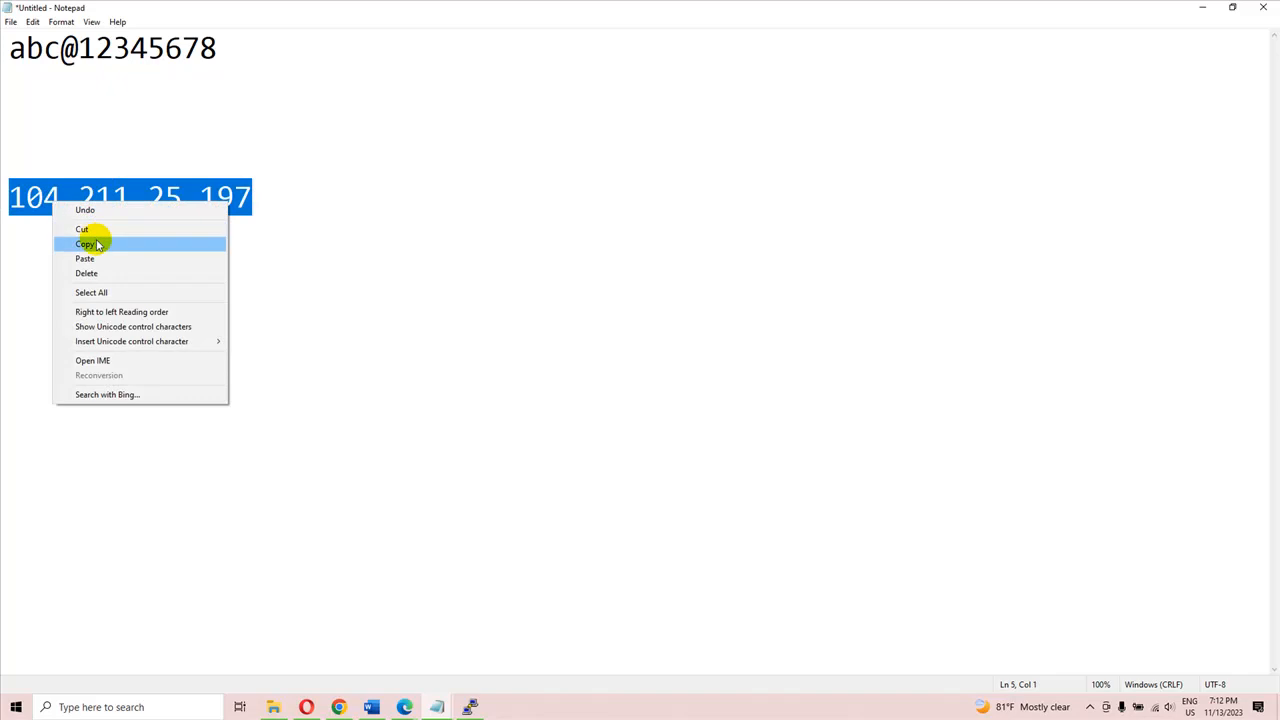
left_click(468, 707)
left_click(729, 289)
right_click(731, 293)
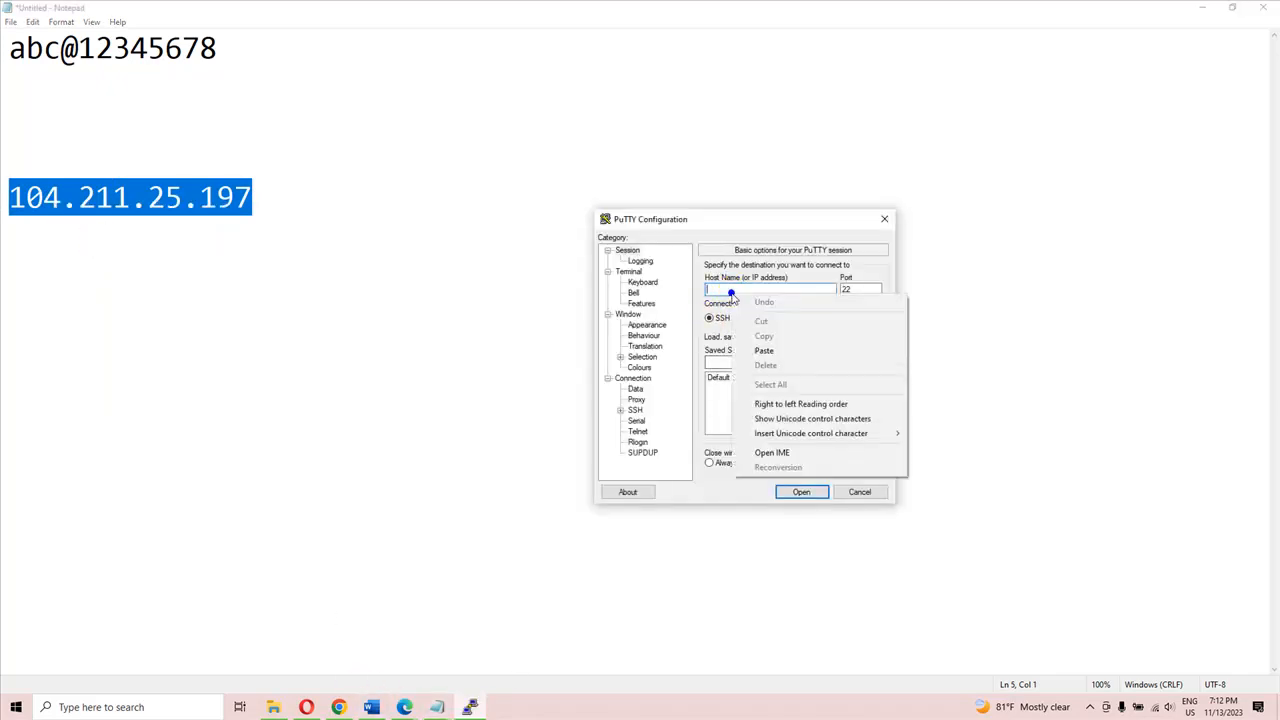
left_click(786, 357)
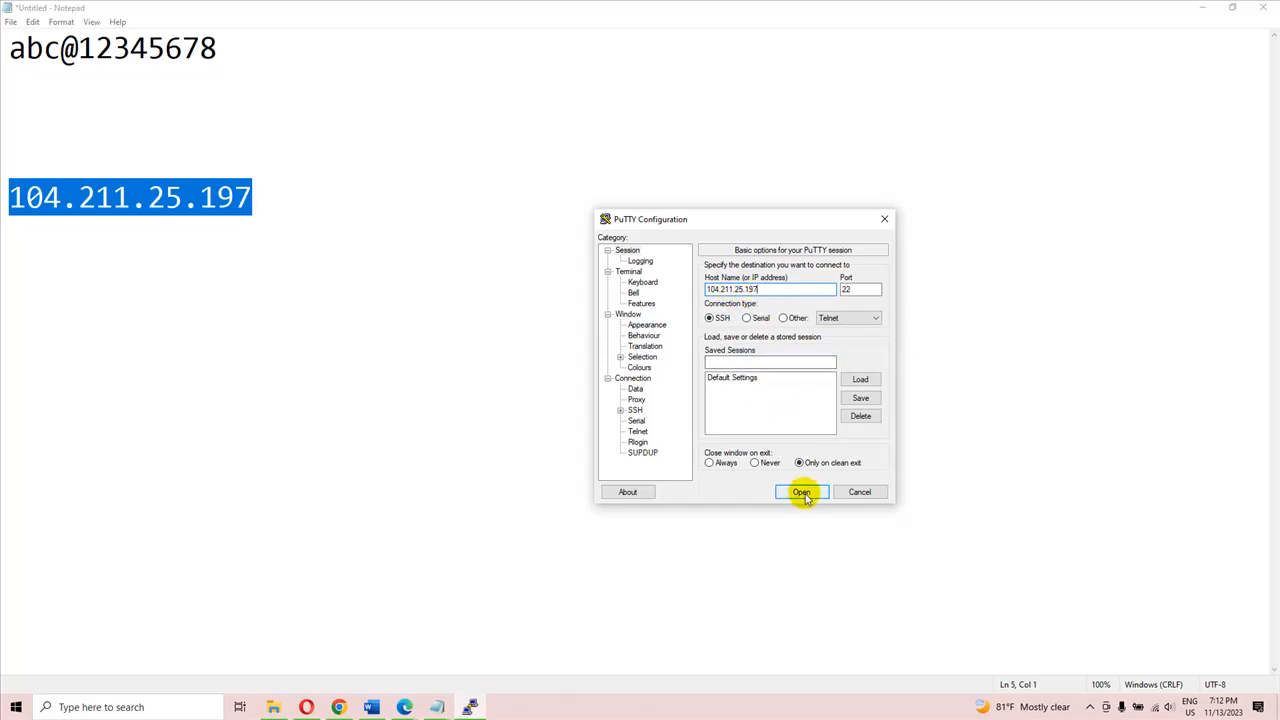
left_click(802, 492)
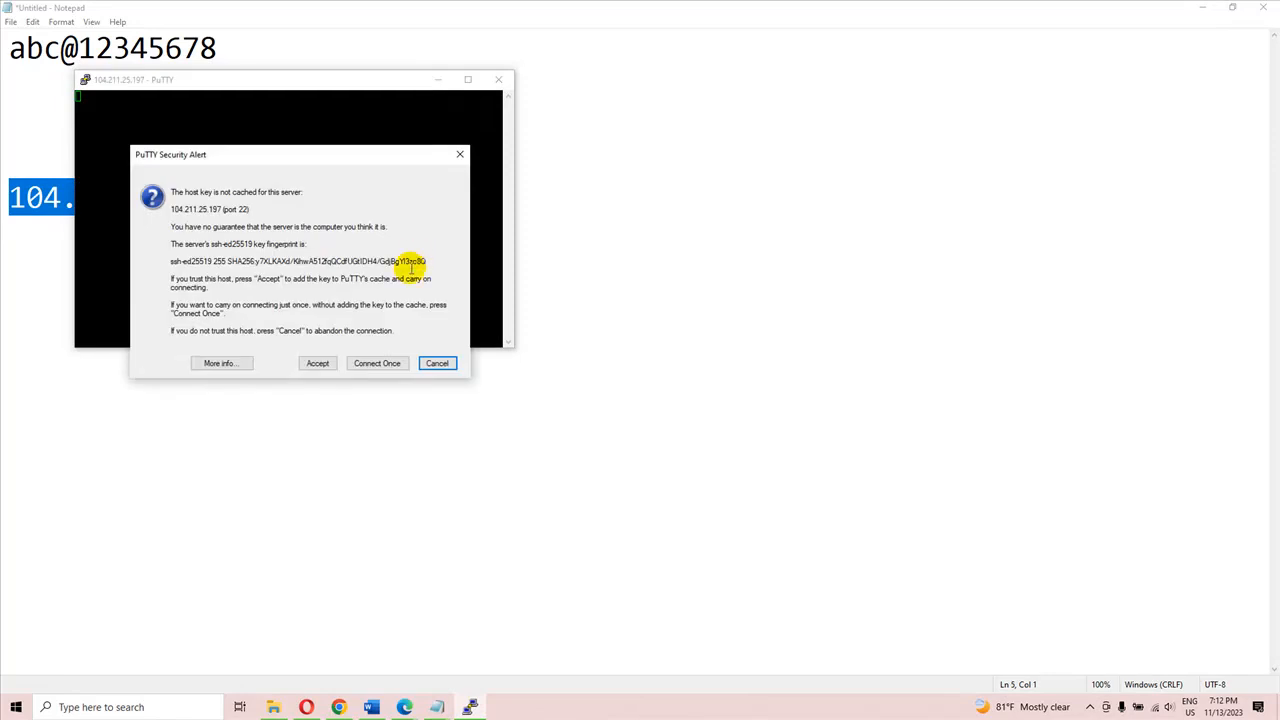
left_click(318, 365)
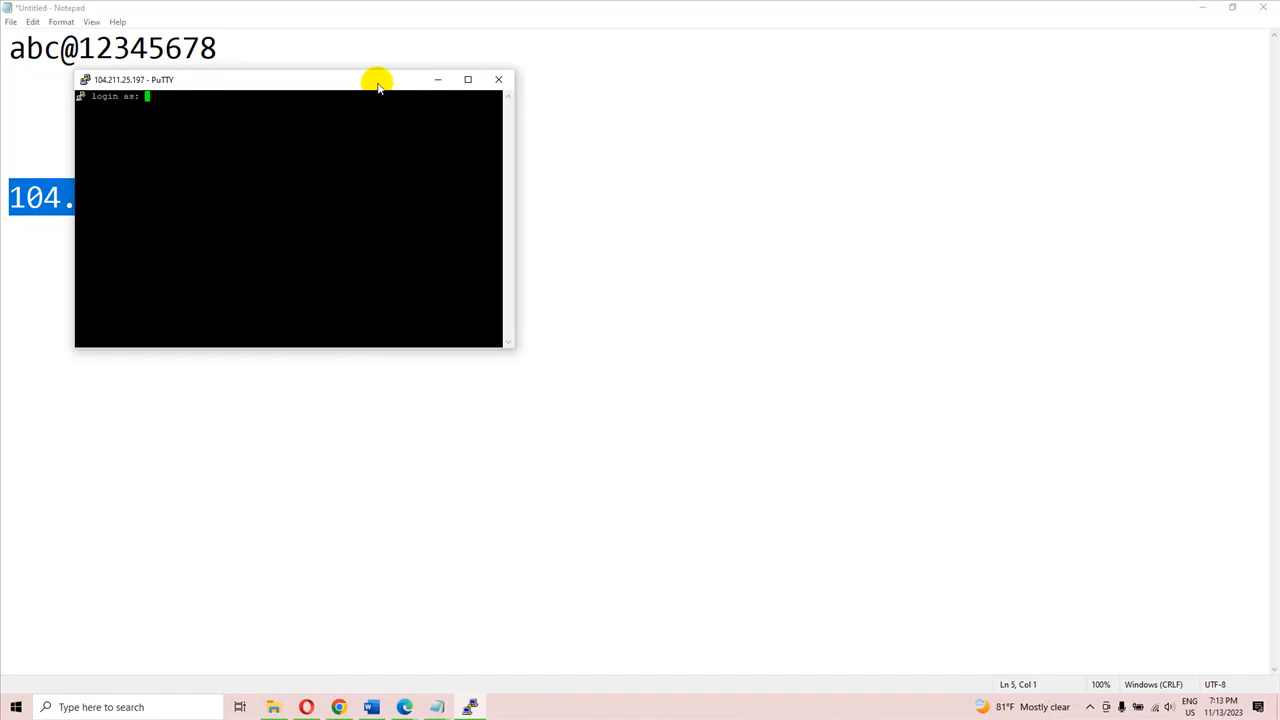
Step: Move the terminal session window away from its corner and maximize it to fill the screen
left_click_drag(372, 84, 538, 113)
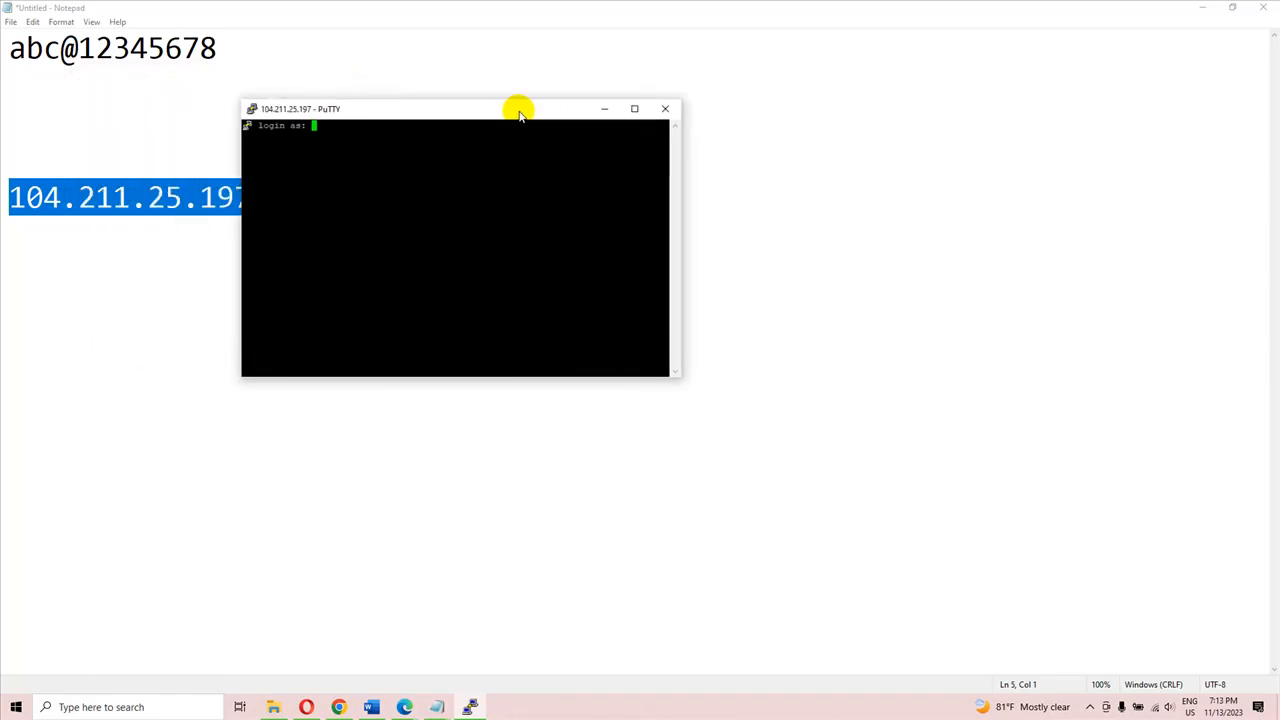
right_click(307, 112)
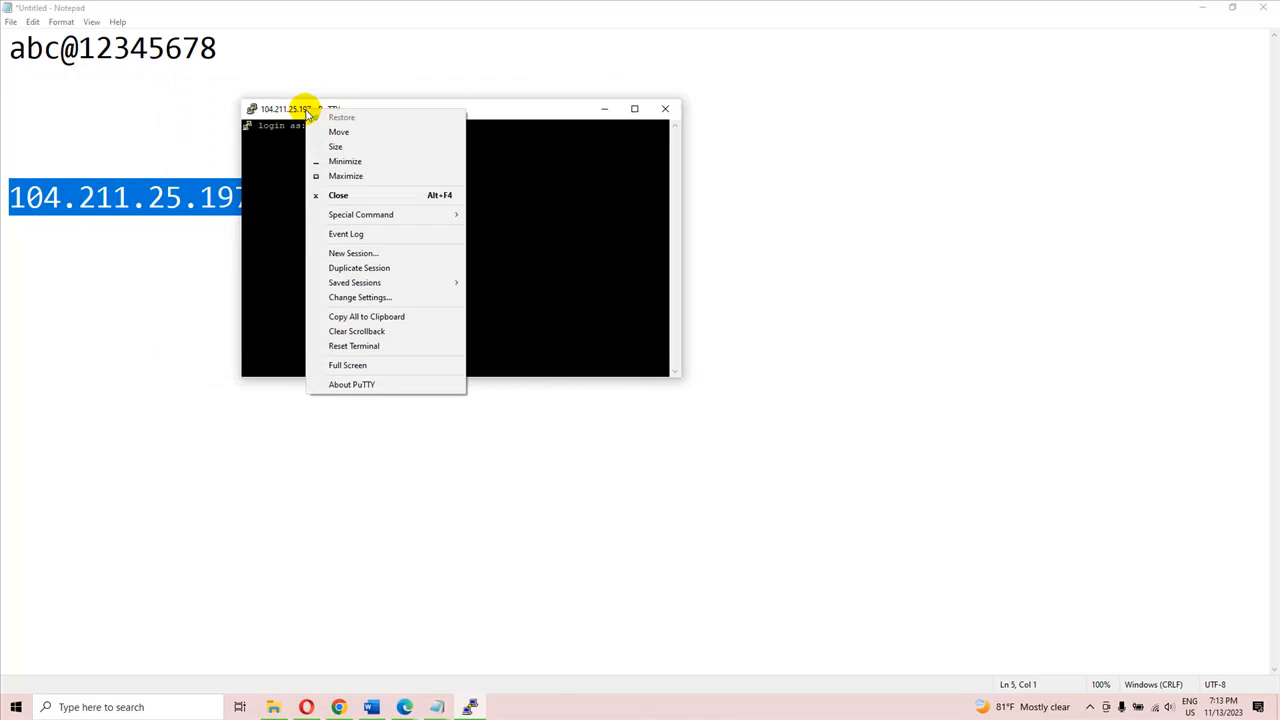
left_click(359, 176)
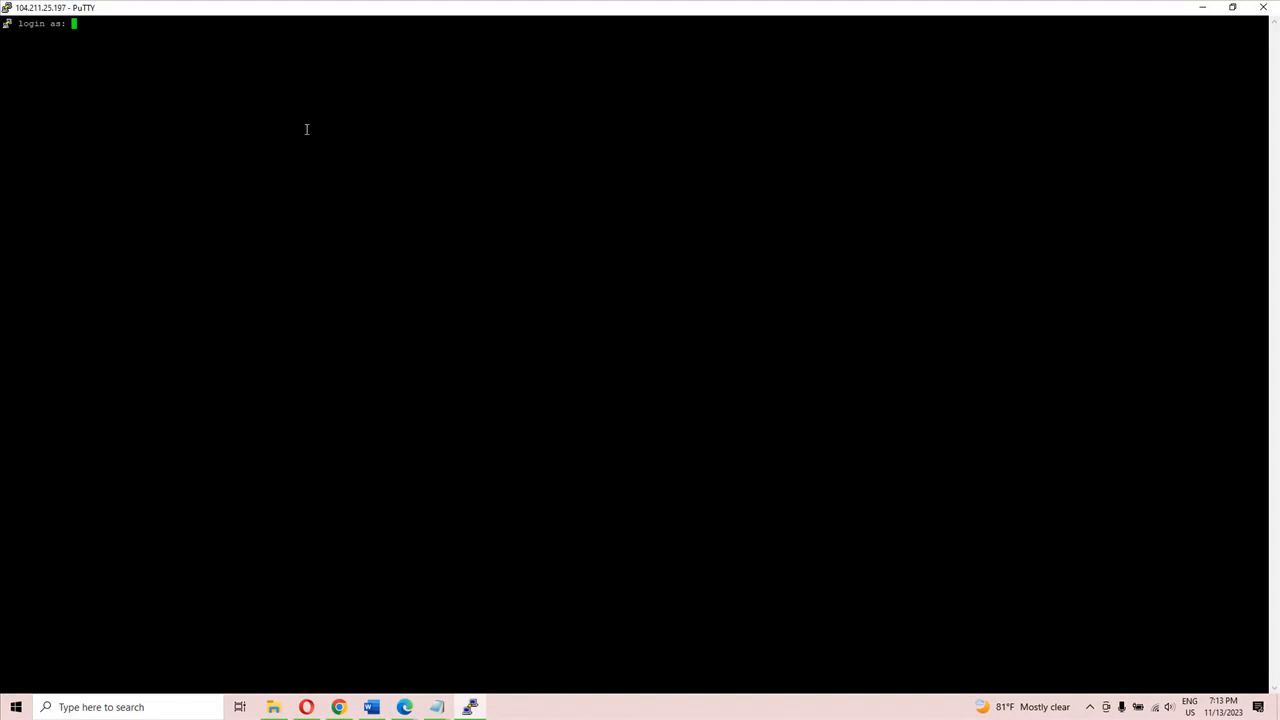
right_click(88, 7)
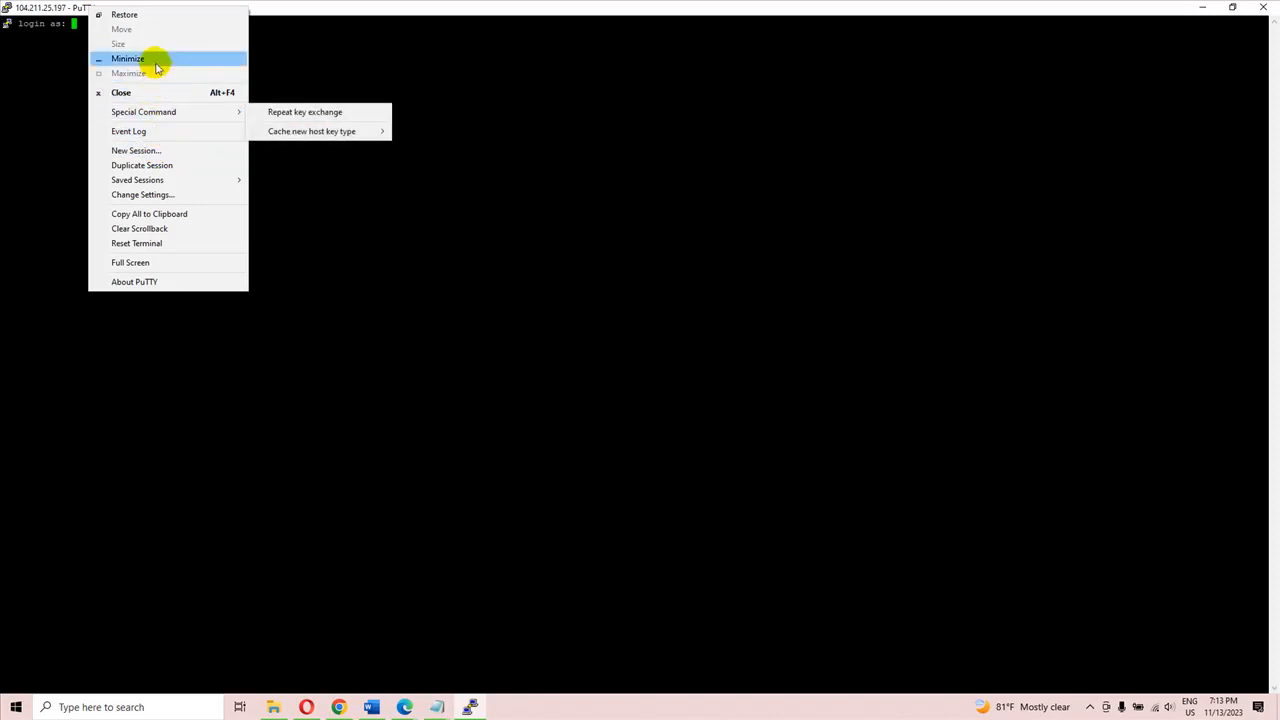
left_click(1095, 708)
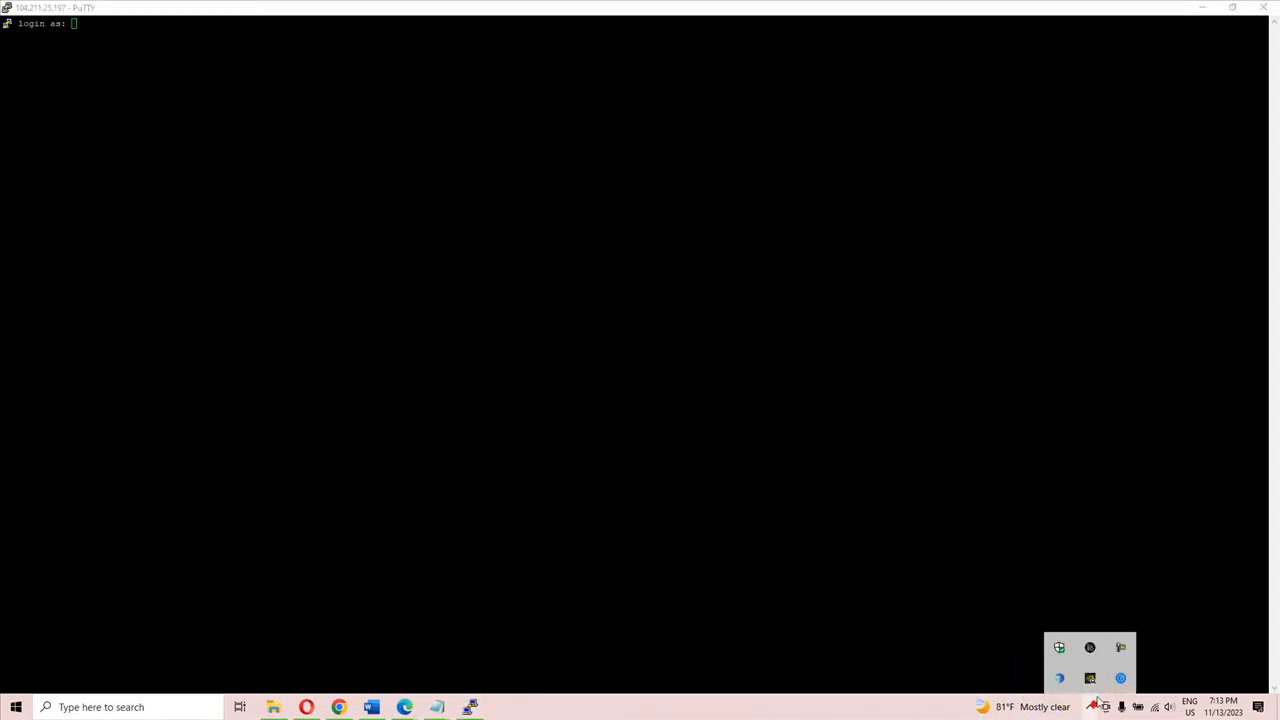
left_click(1120, 648)
left_click(1218, 643)
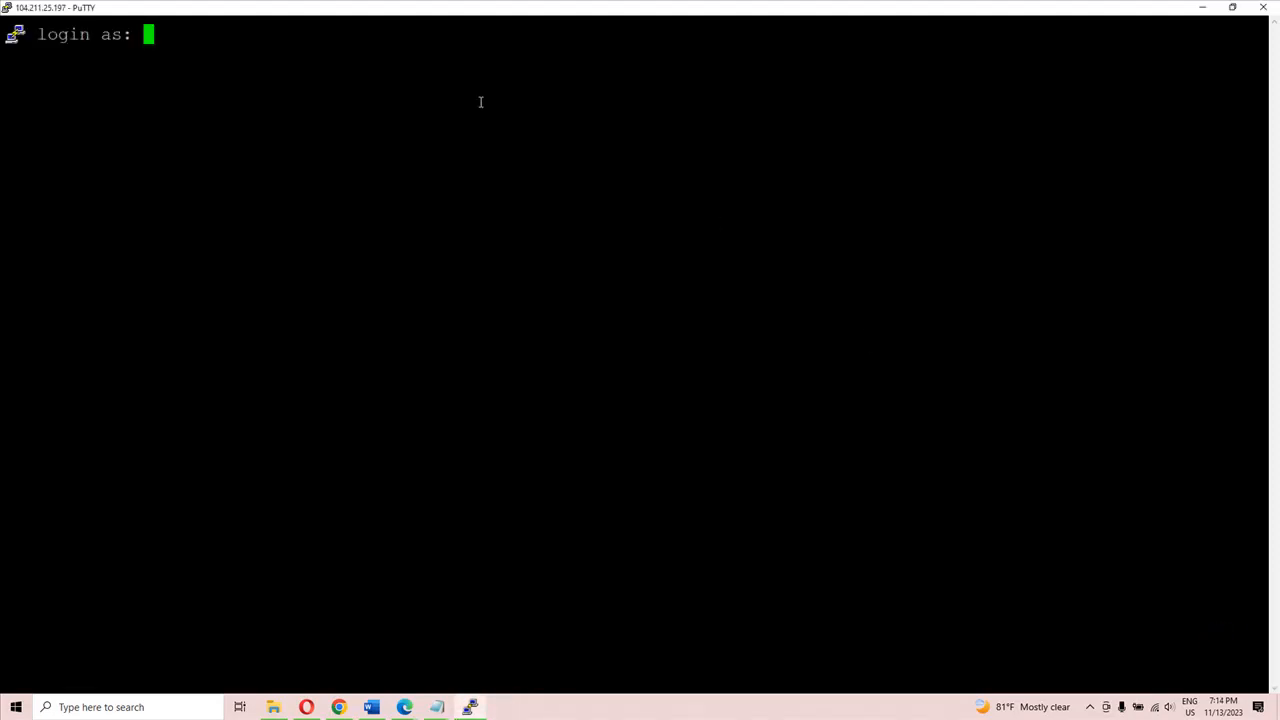
Step: Log in to the Kali machine as azureadmin, entering the account password
type("azureadmin")
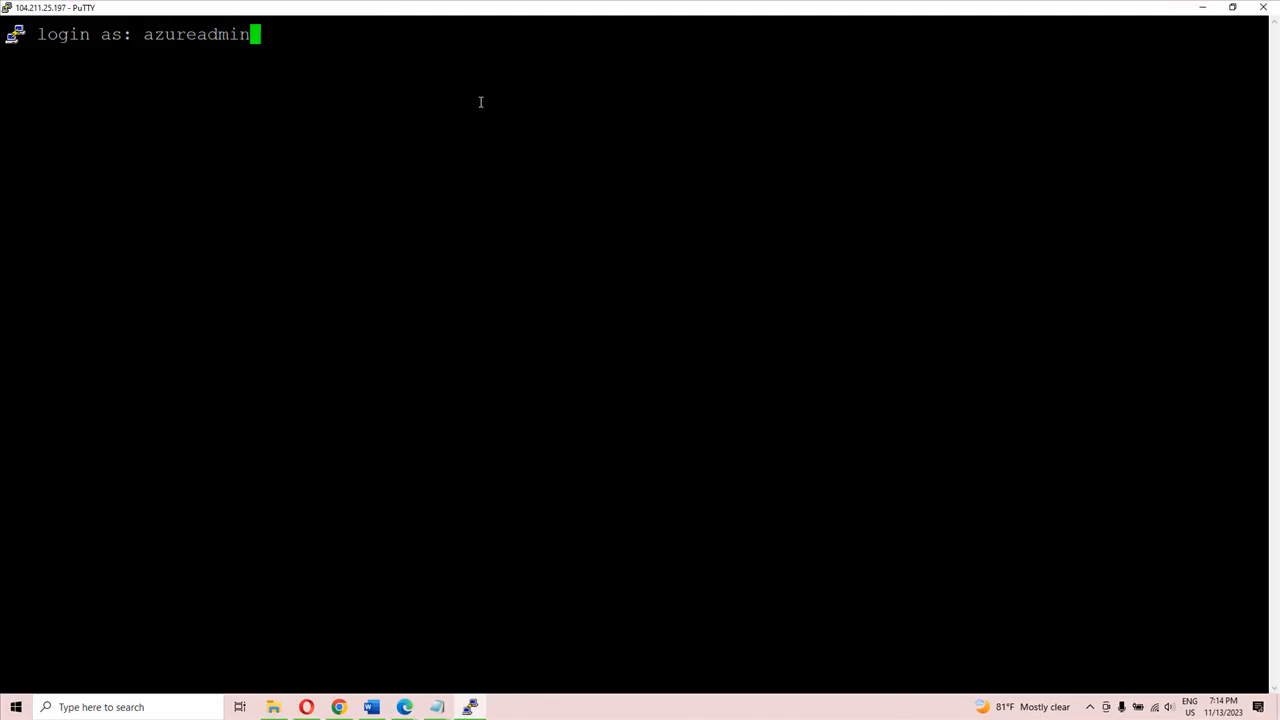
key("Return")
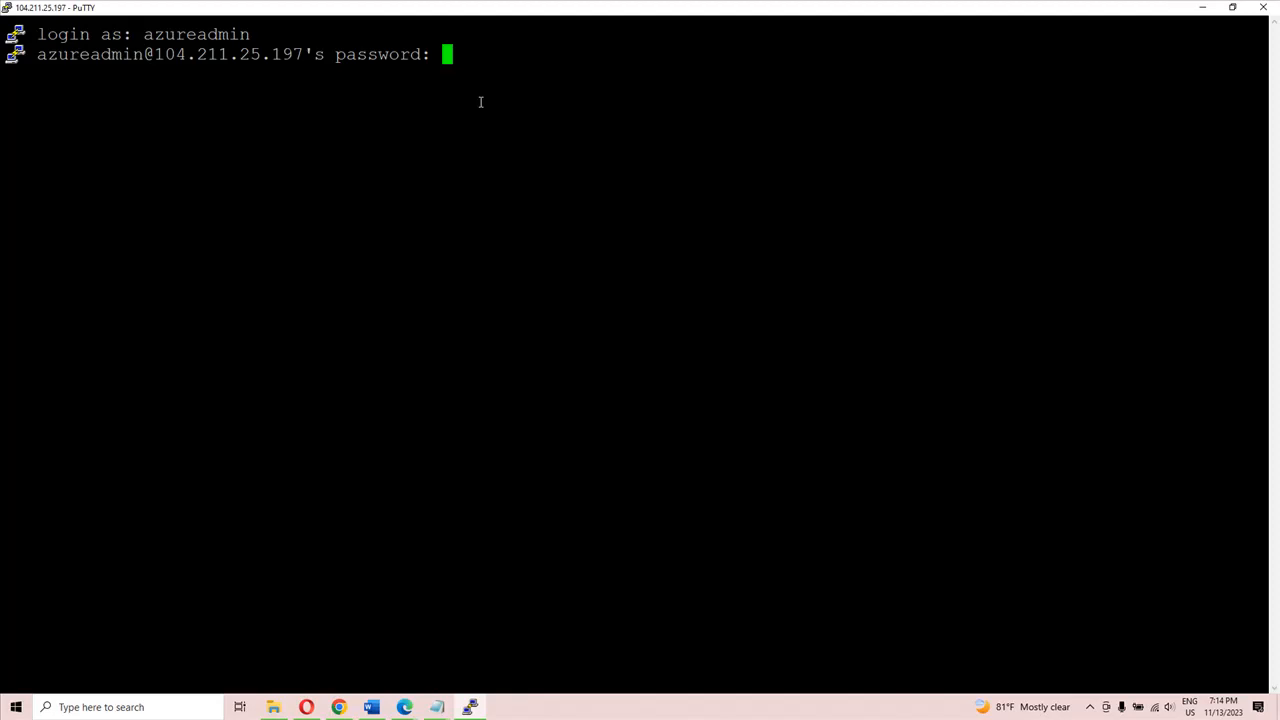
key("Return")
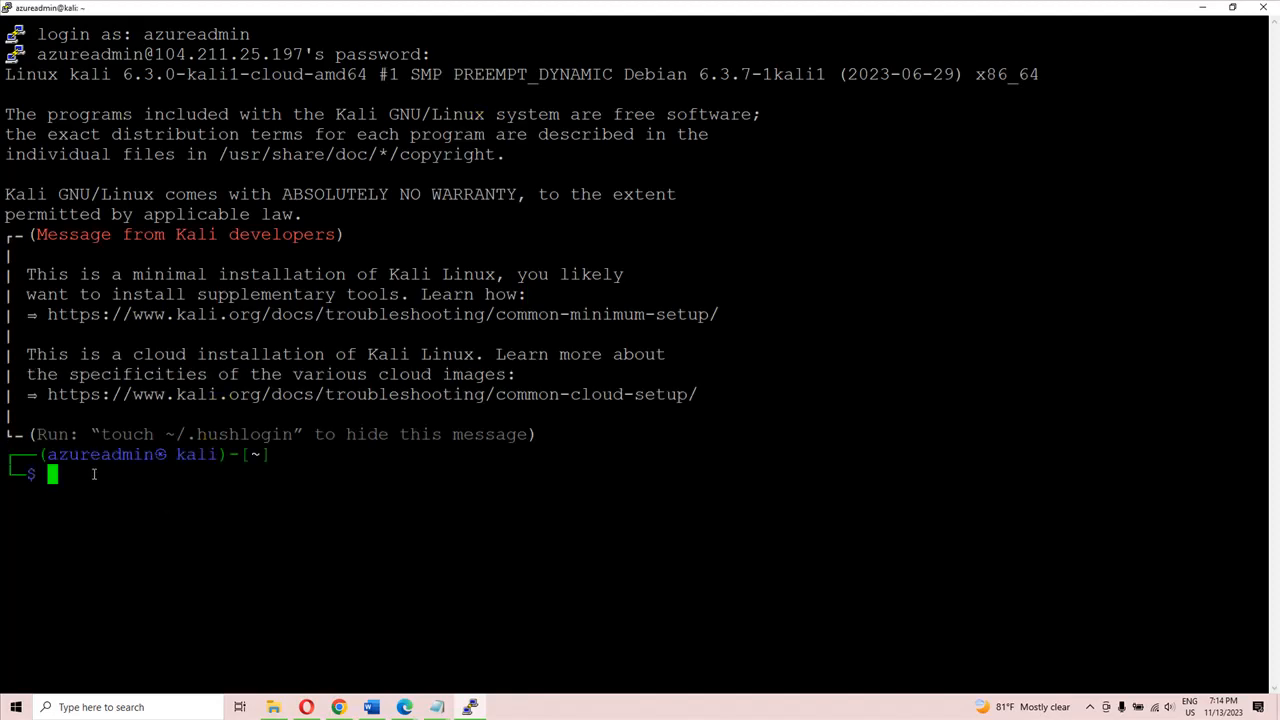
Step: Run ifconfig and try to install the missing net-tools package by accepting the install offer
type("ifconfig")
key("Return")
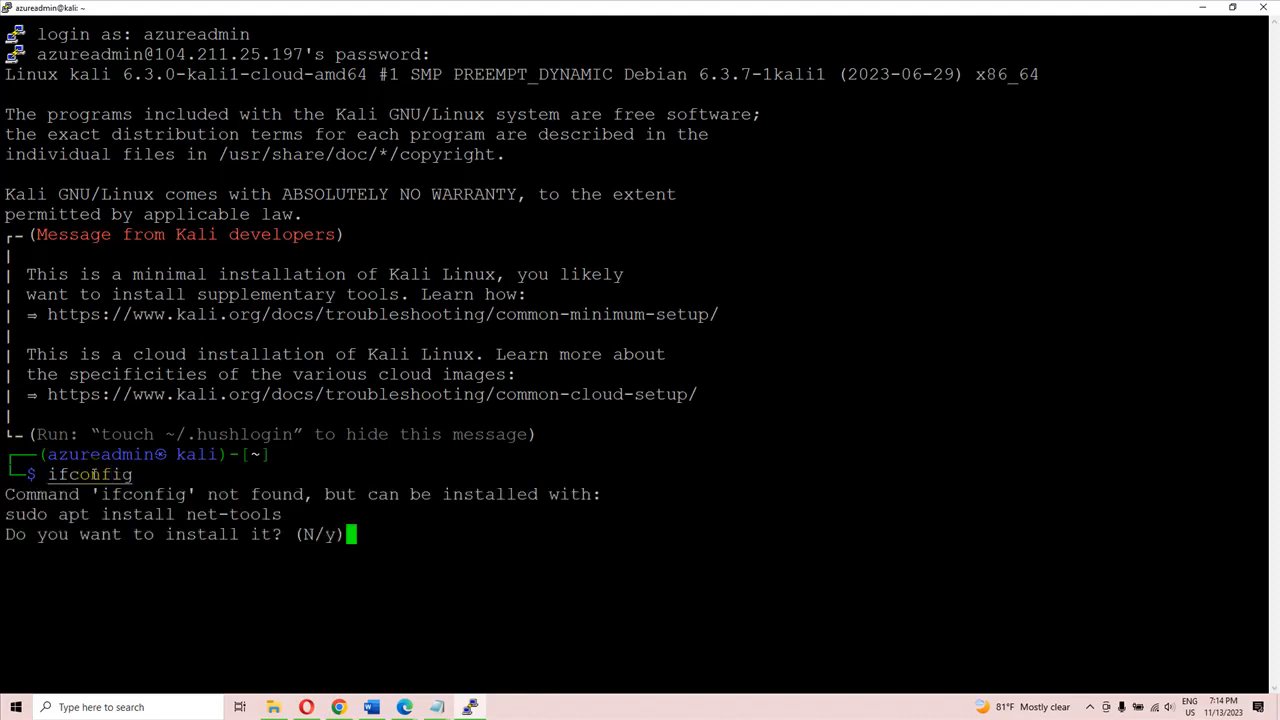
type("y")
key("Return")
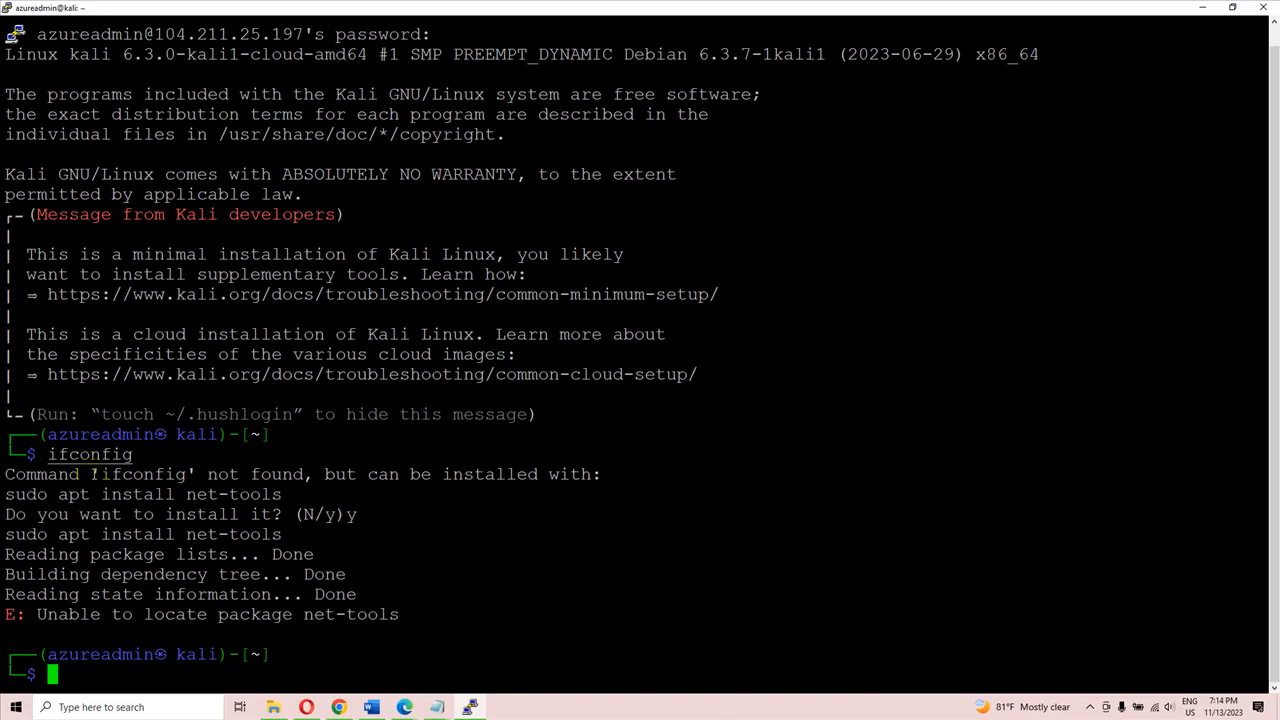
Step: Refresh the package lists with the command sudo apt update
type("sudo ")
type("ap")
key("BackSpace")
type("pt update")
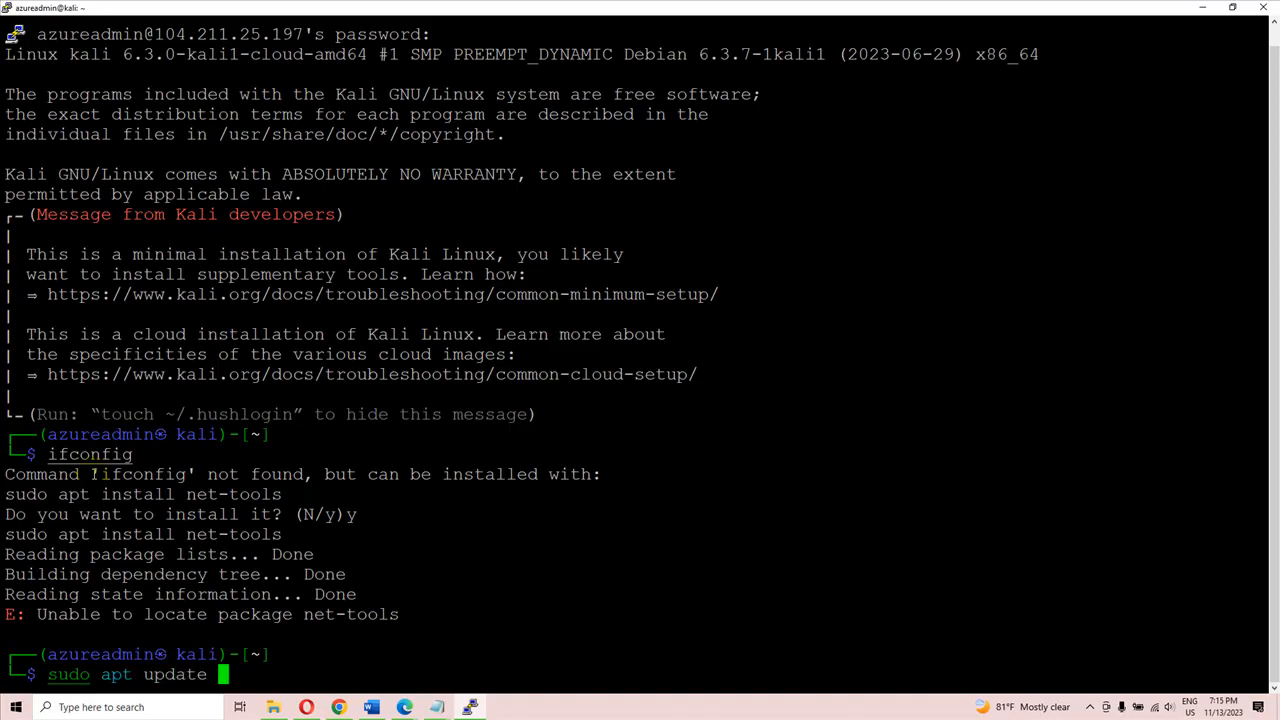
key("Return")
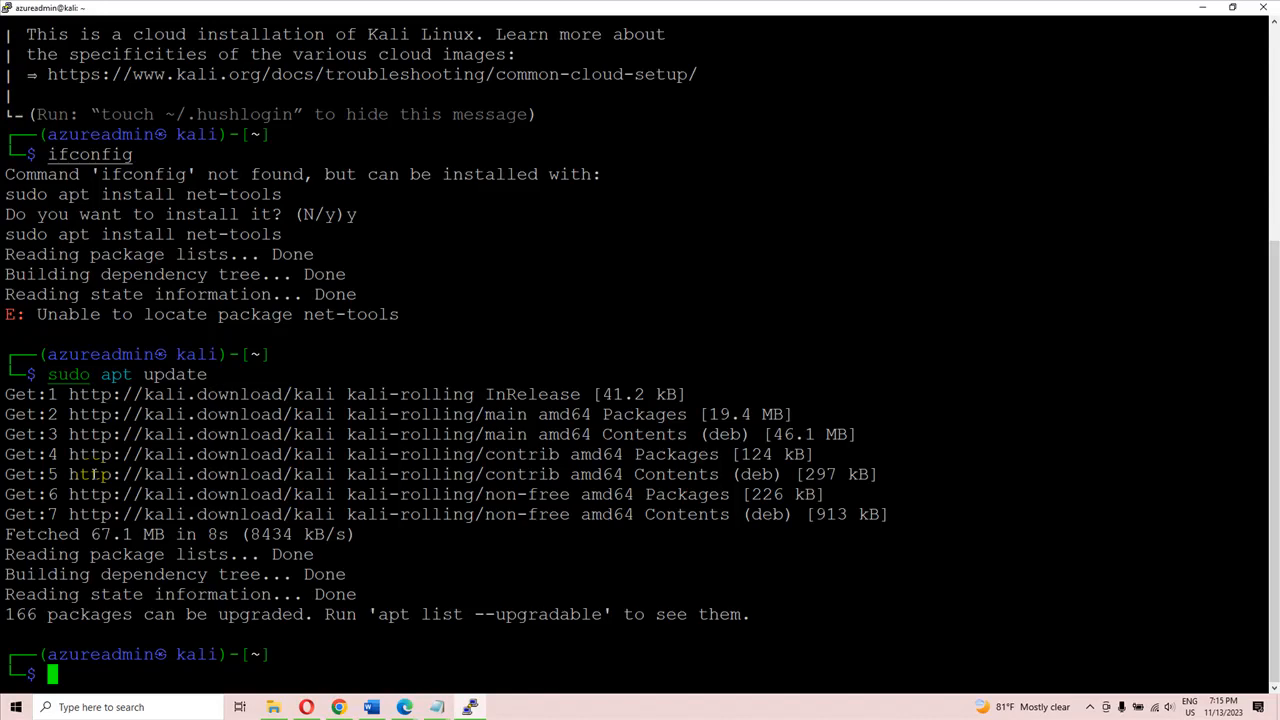
Step: Run ifconfig again and accept the offer to install net-tools from the refreshed package lists
type("ifconfig")
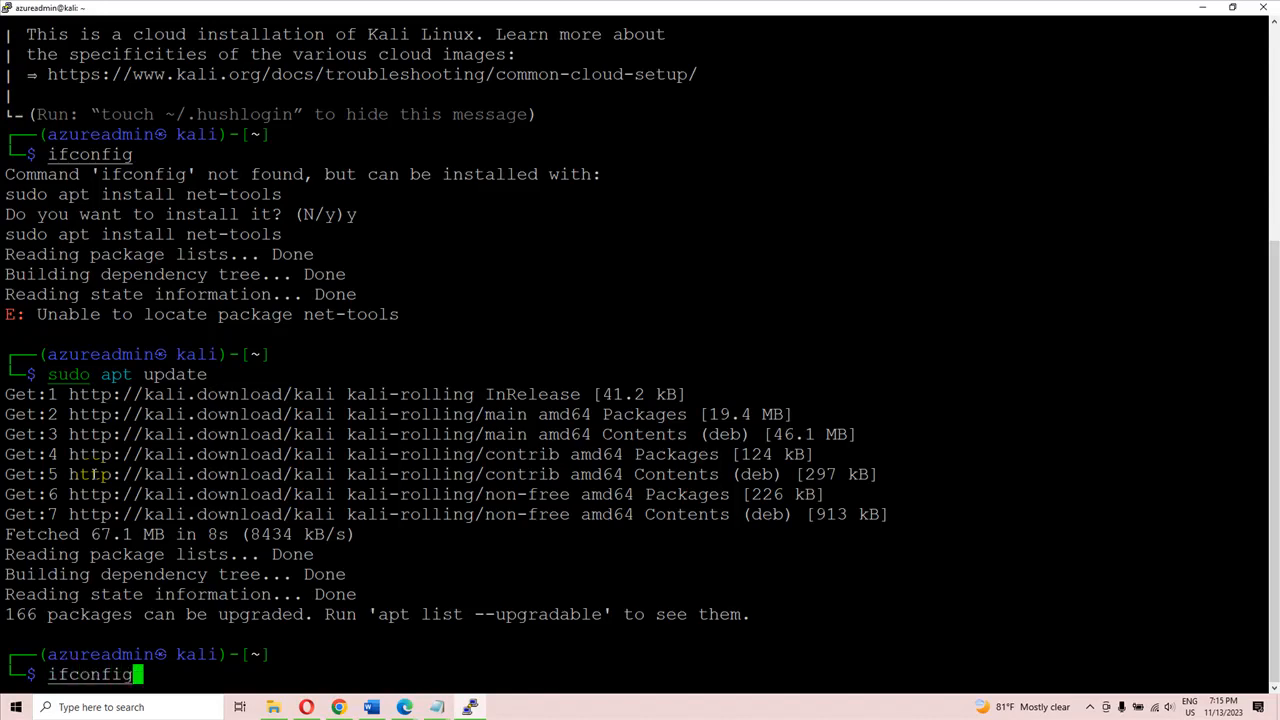
key("Return")
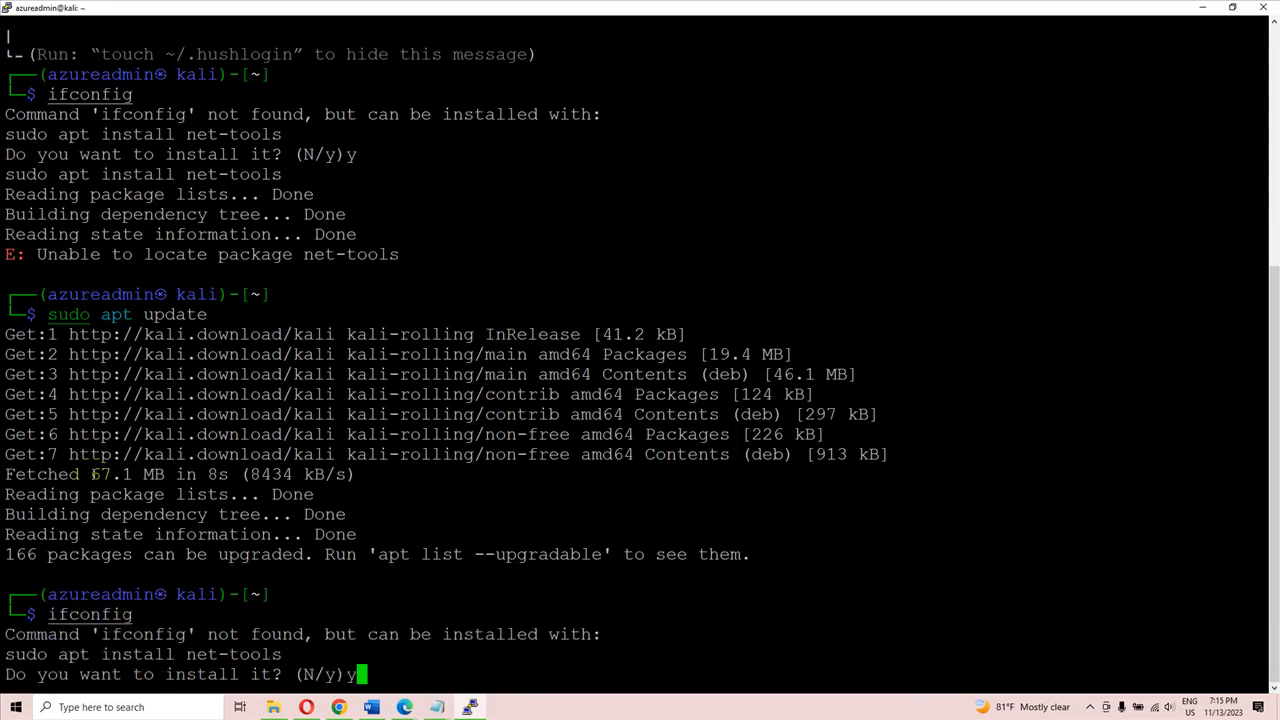
type("y")
key("Return")
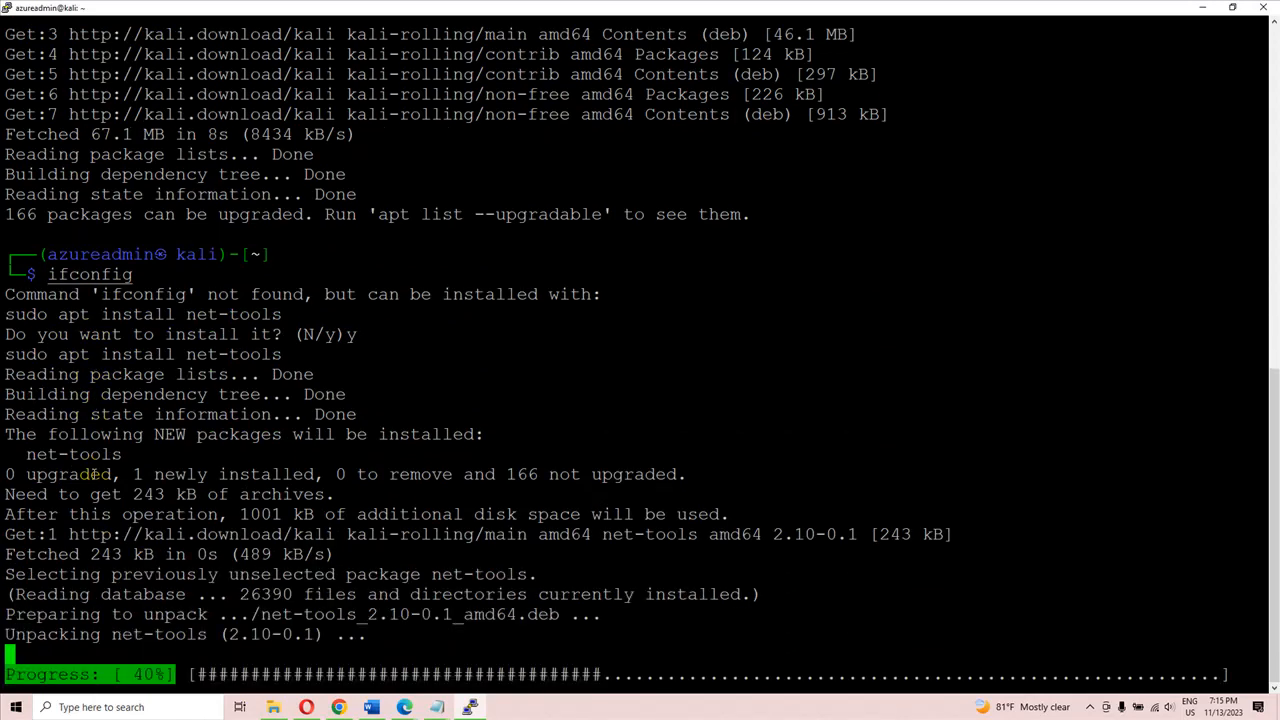
Step: Display the network interface configuration with ifconfig and highlight the inet address of eth0
type("ifconfig")
key("Return")
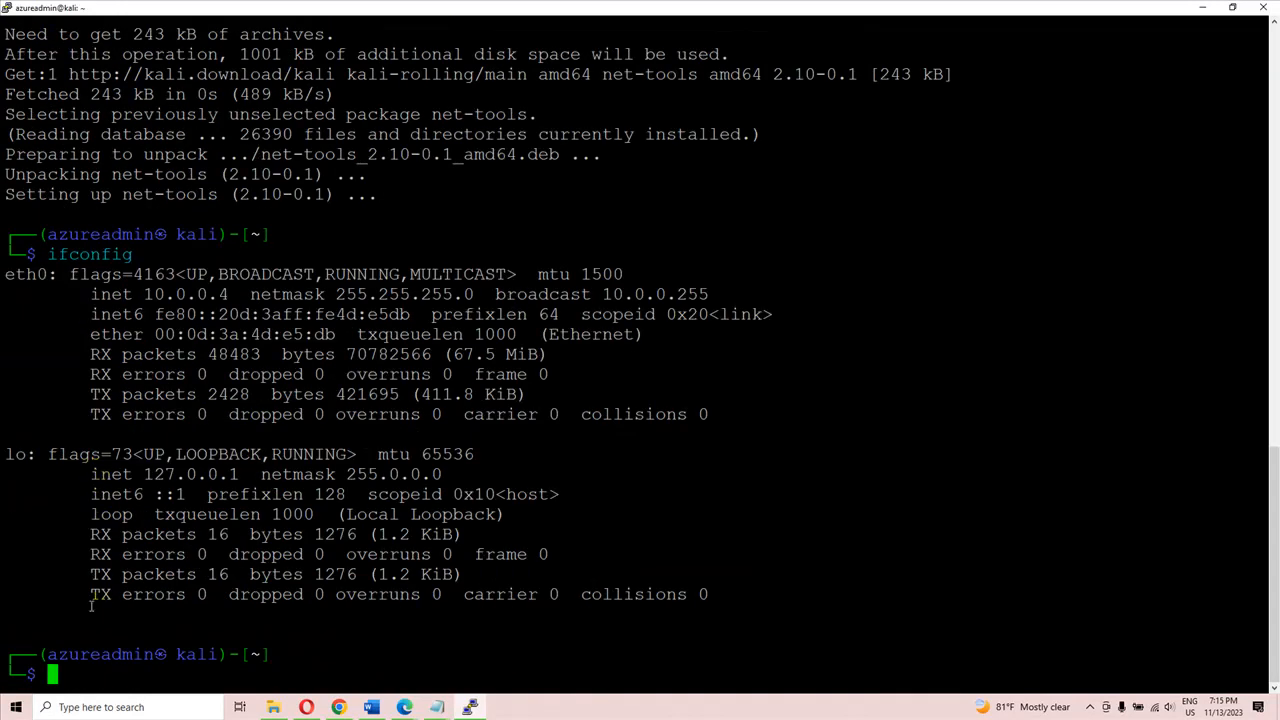
left_click_drag(144, 296, 229, 295)
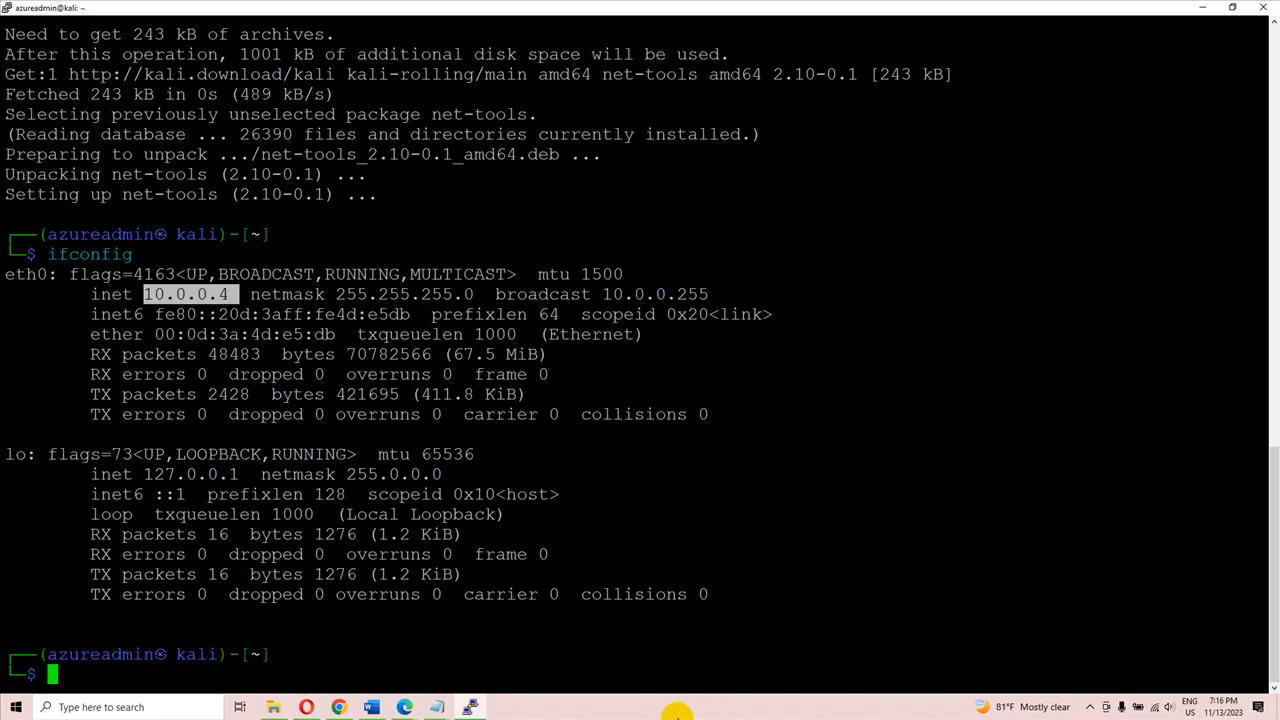
left_click(1090, 707)
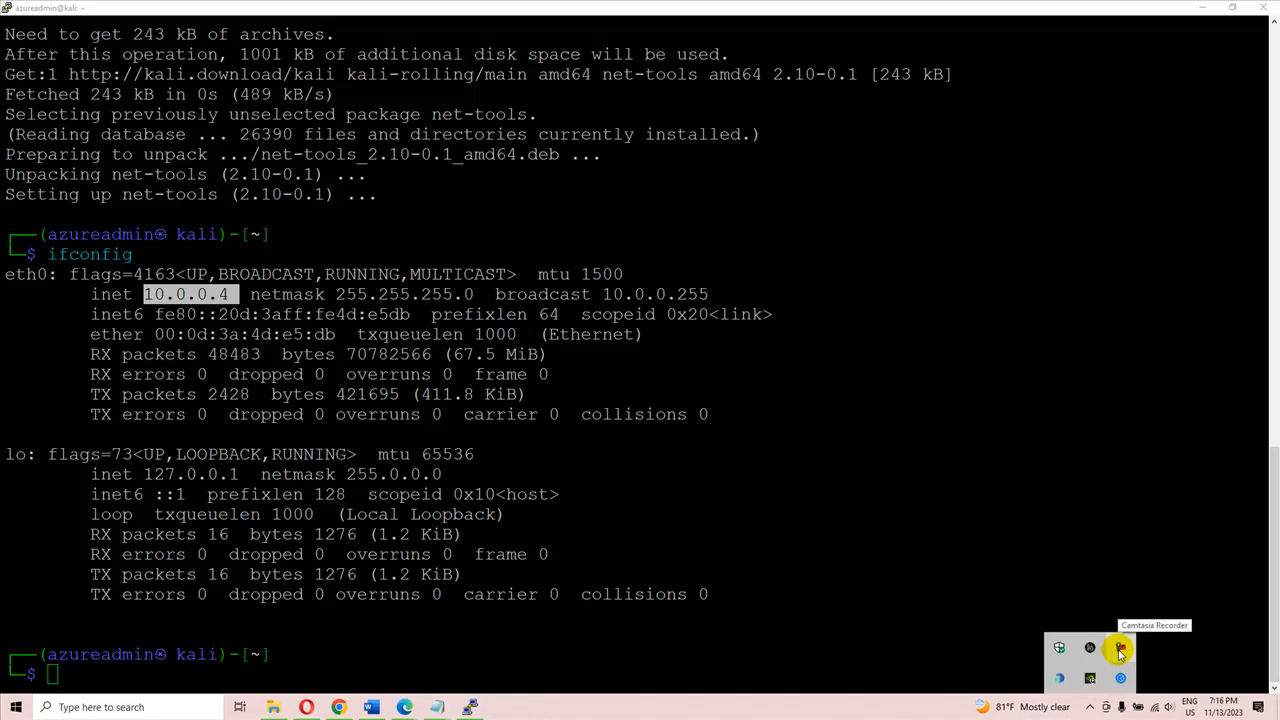
left_click(1121, 648)
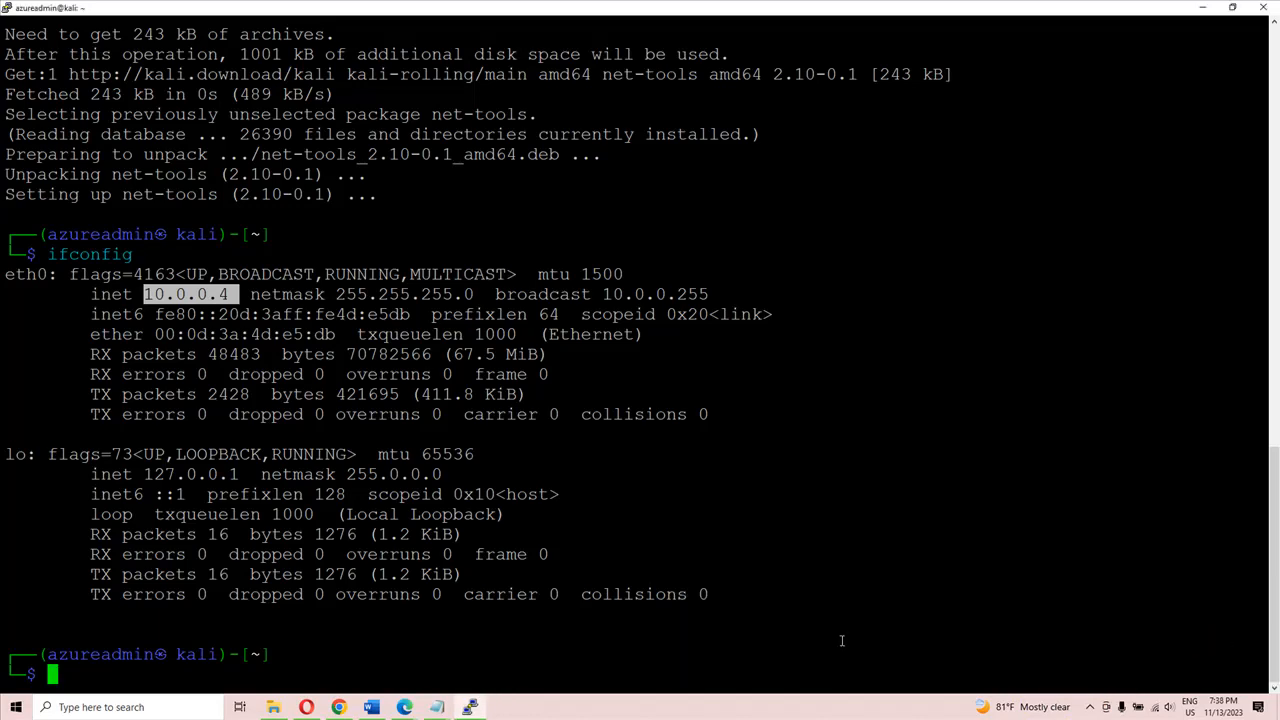
Step: Run nmap and accept the offer to install it together with its additional packages
type("nmap")
key("Return")
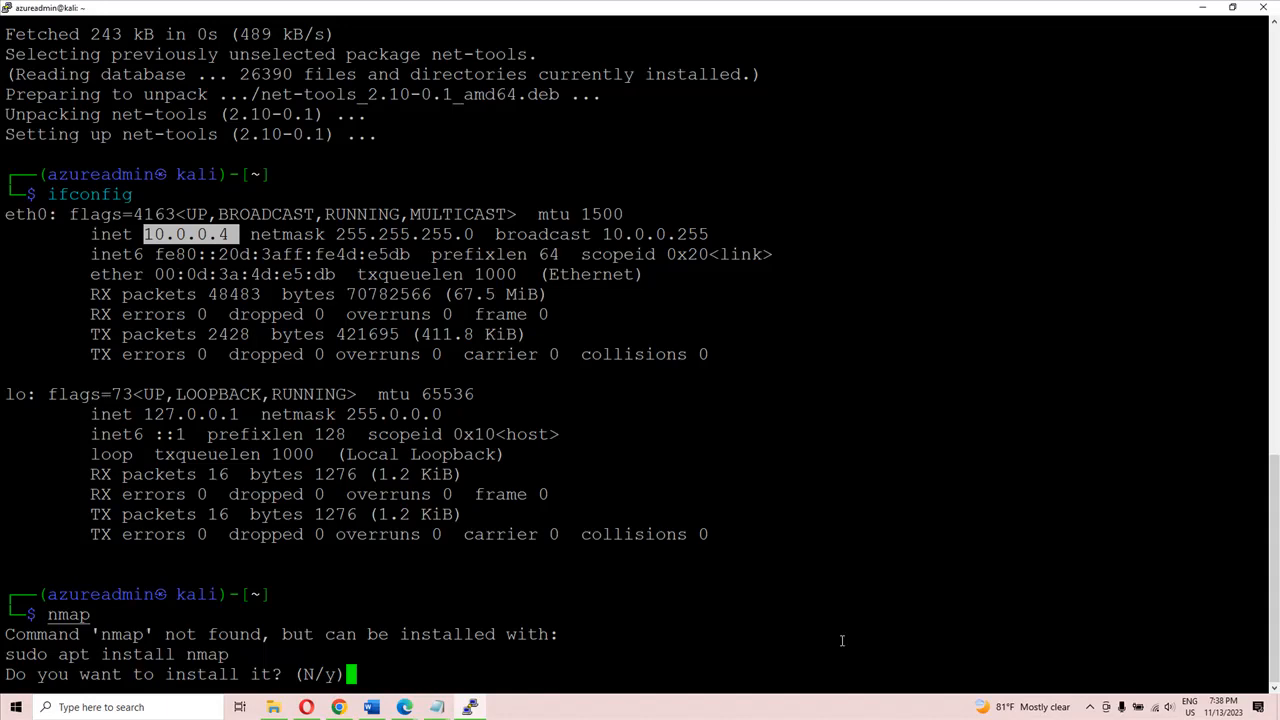
type("y")
key("Return")
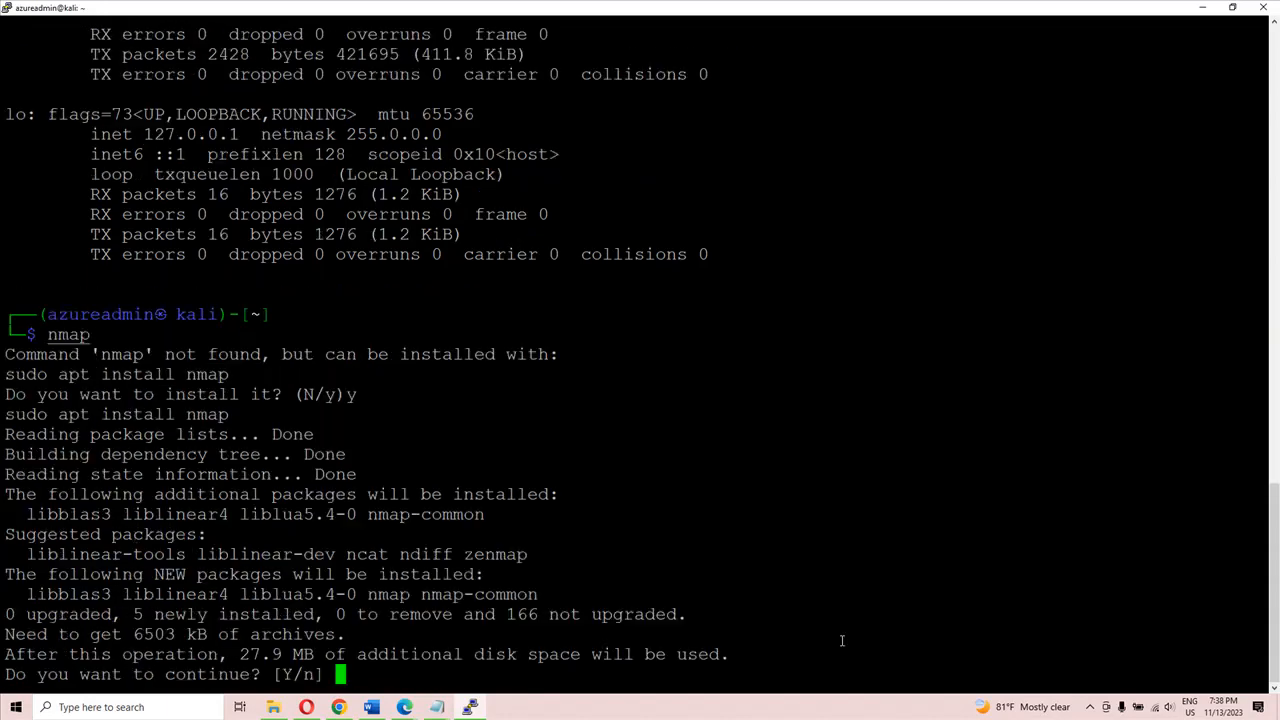
type("y")
key("Return")
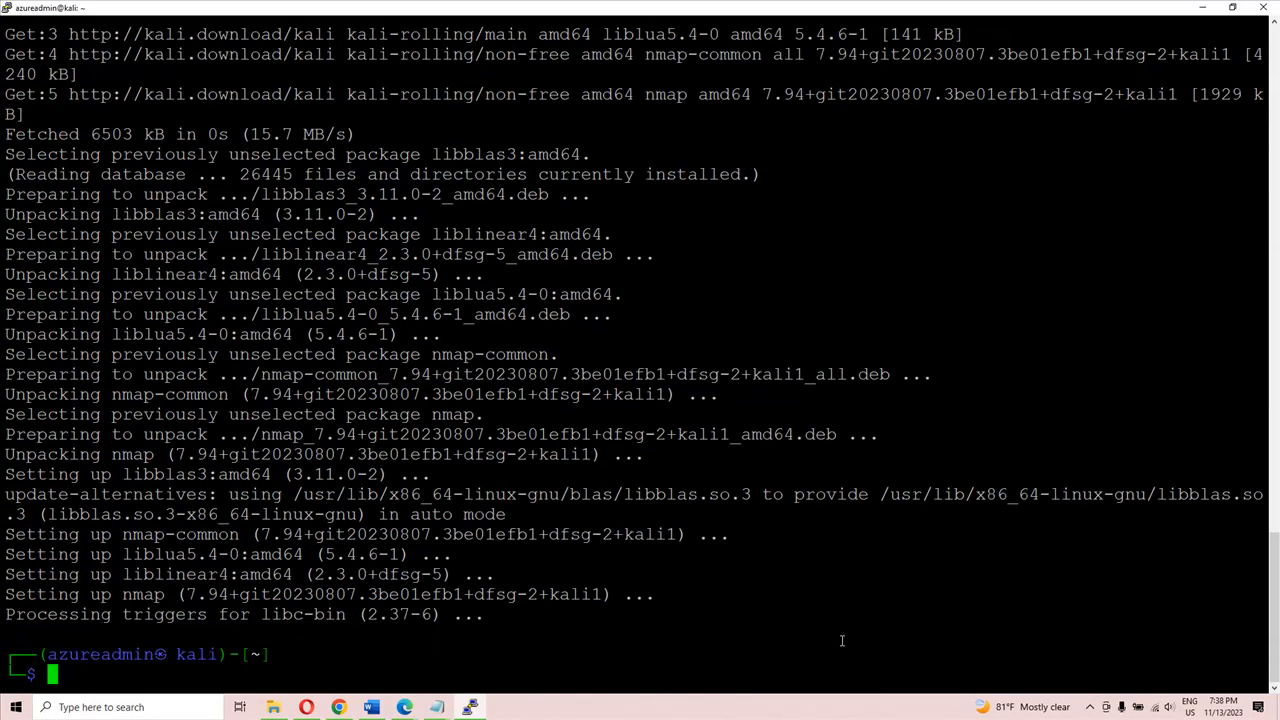
Step: Try to run nmap with the -sS scan option as the regular user
type("nmap -sS")
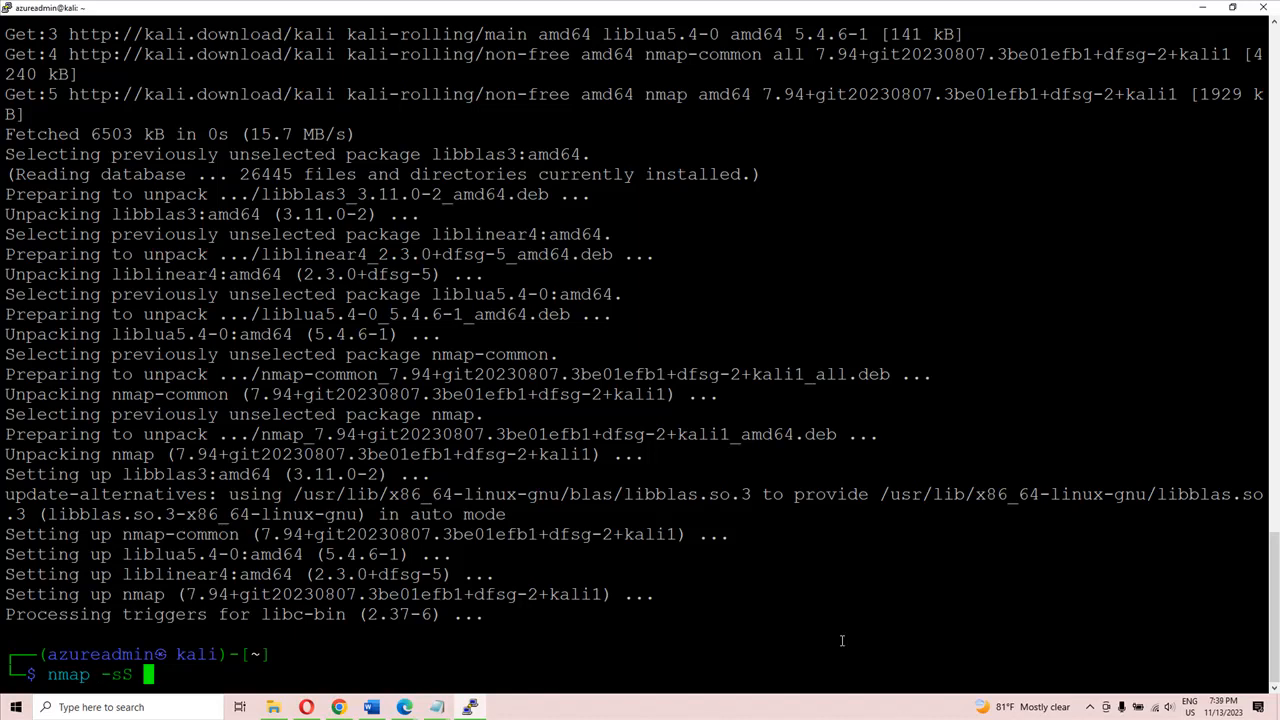
key("Return")
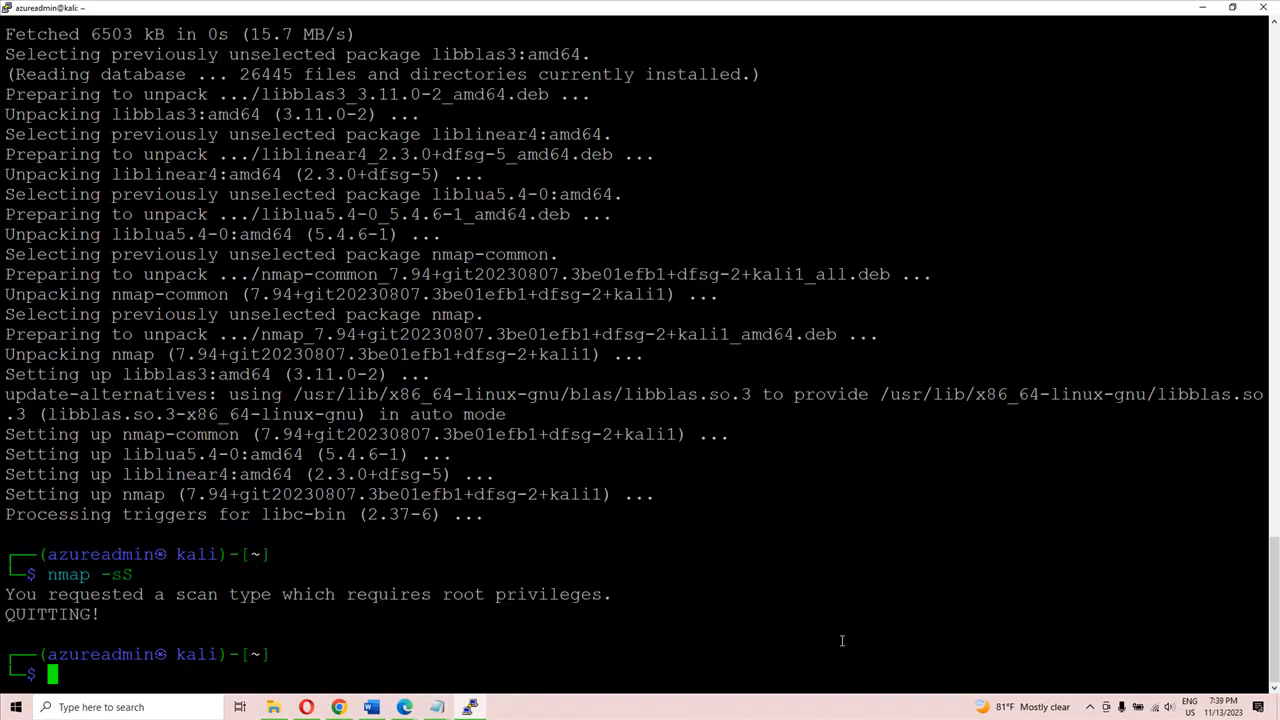
Step: Recall the nmap -sS command and prefix it with sudo at the prompt
key("Up")
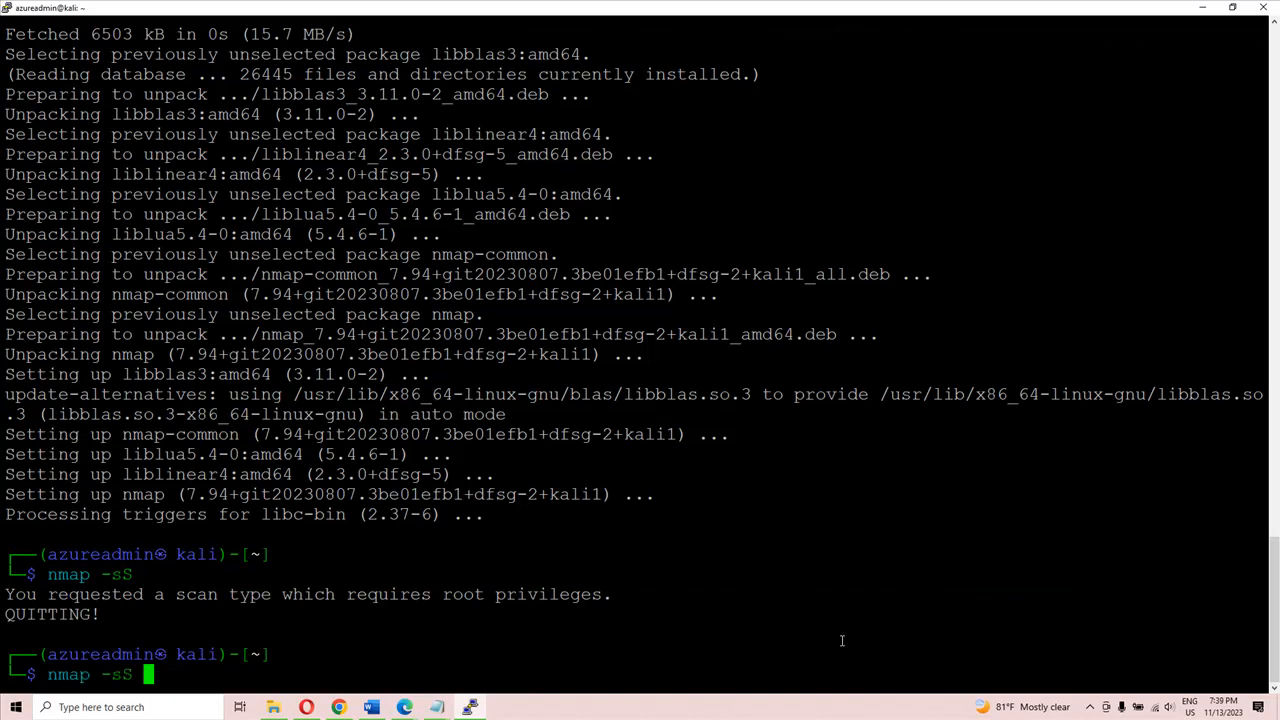
key("Left")
key("Left")
key("Left")
key("Left")
key("Left")
key("Left")
key("Left")
key("Left")
key("Left")
type("sudo")
left_click(1091, 709)
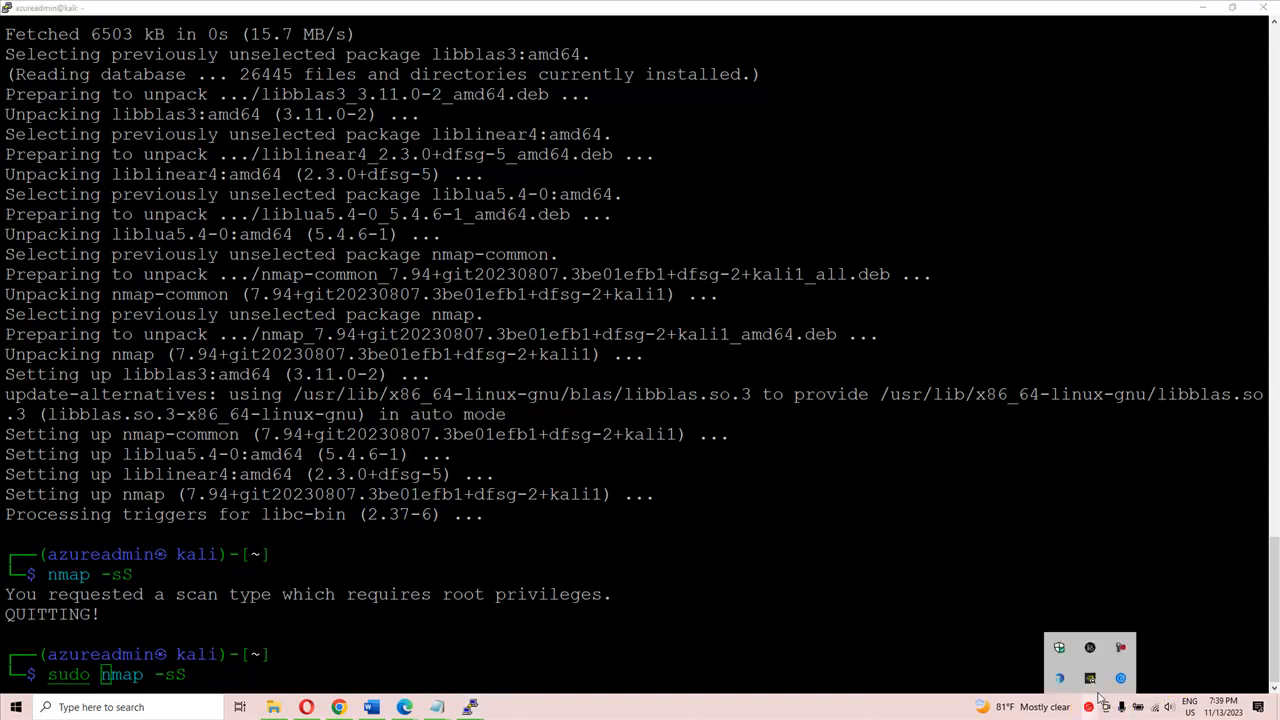